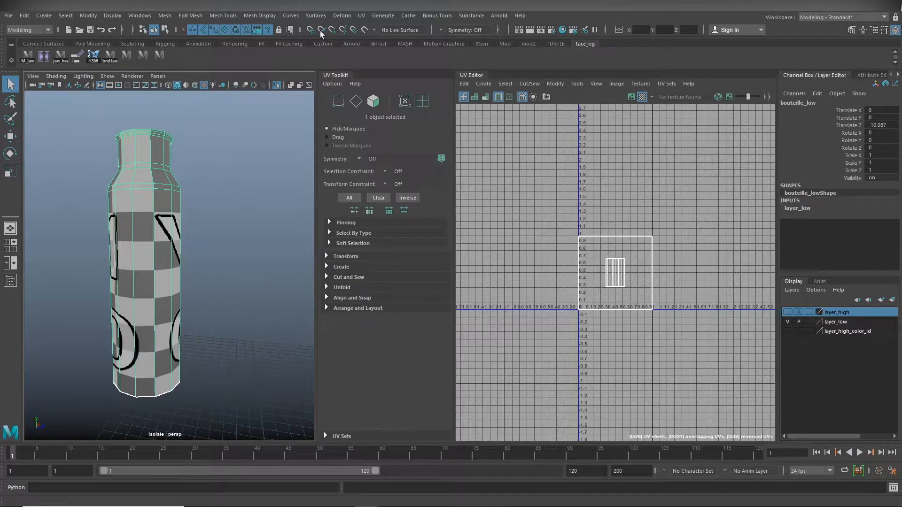
- Apply a cylindrical UV projection to the whole low-poly bottle, with the projection inserted before deformers, and clear the face selection
click(360, 14)
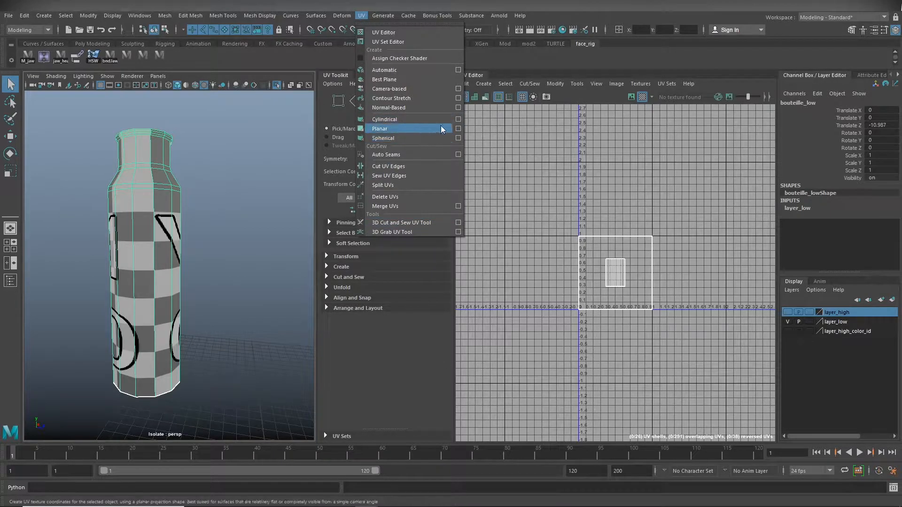
click(458, 119)
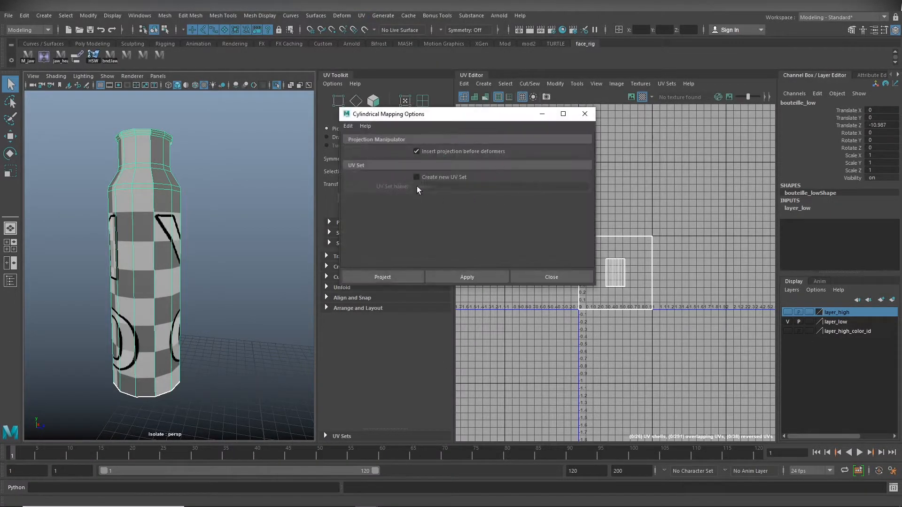
click(383, 277)
alt+drag(263, 272, 191, 354)
alt+drag(86, 343, 202, 265)
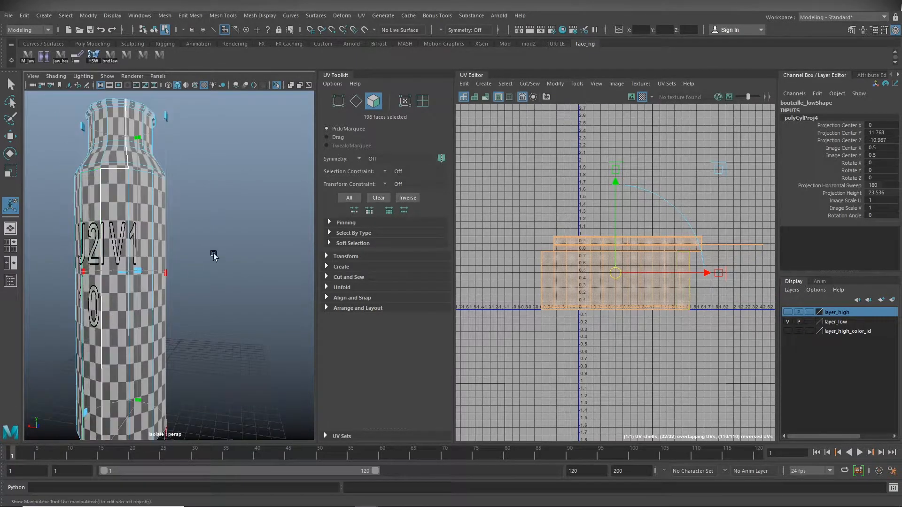
click(205, 219)
- In the top view, select the vertical edge loop that runs through the bottle's centre line
alt+middle_drag(158, 139, 175, 281)
alt+right_drag(175, 282, 291, 244)
alt+middle_drag(199, 307, 260, 165)
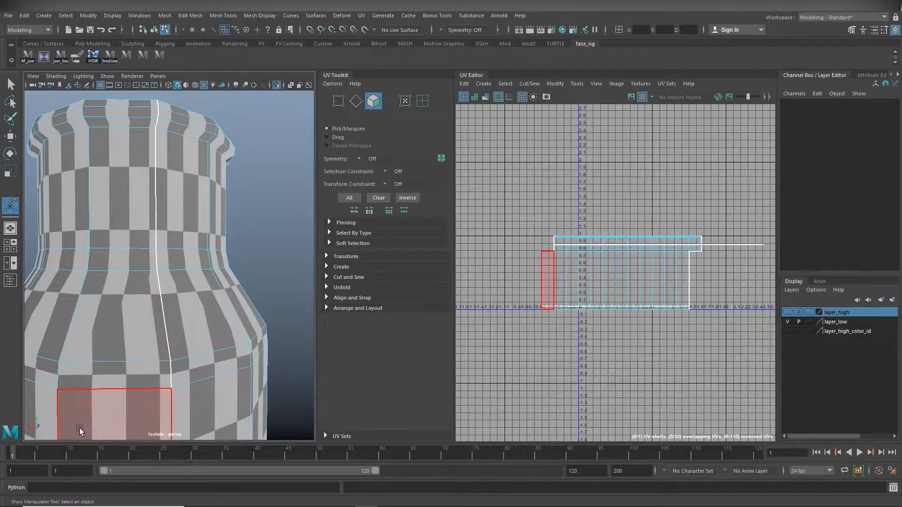
alt+right_drag(184, 317, 1, 313)
alt+middle_drag(93, 275, 93, 216)
alt+drag(93, 216, 75, 420)
key(space)
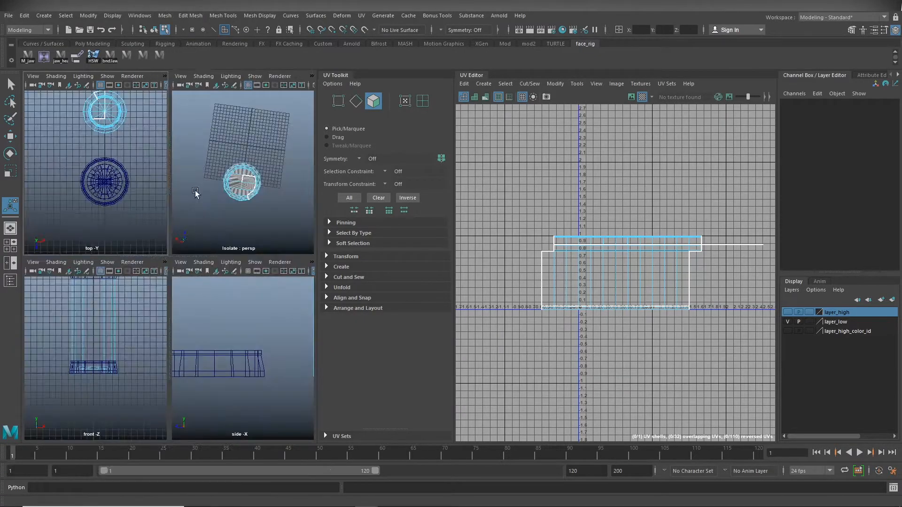
key(space)
alt+right_drag(62, 229, 190, 235)
alt+middle_drag(190, 235, 153, 430)
alt+right_drag(134, 365, 209, 317)
alt+middle_drag(188, 303, 177, 383)
alt+right_drag(177, 382, 251, 331)
right_drag(163, 215, 159, 184)
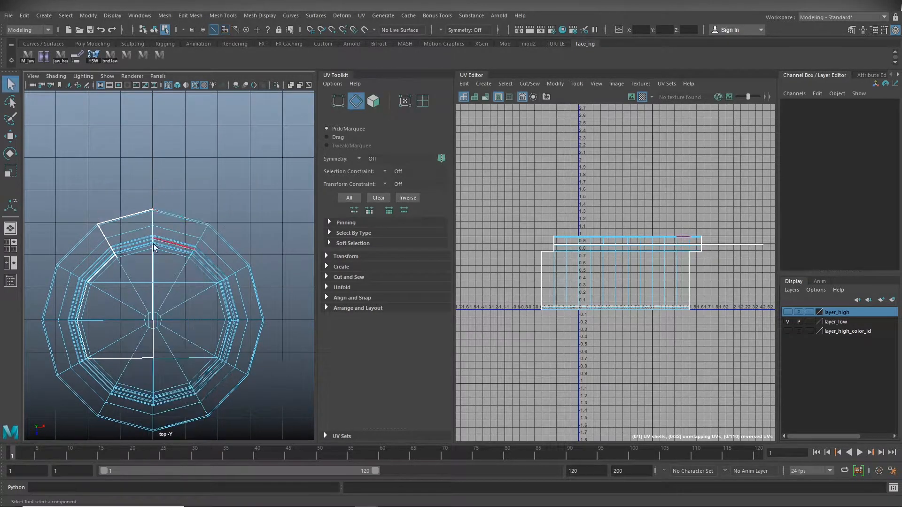
click(156, 276)
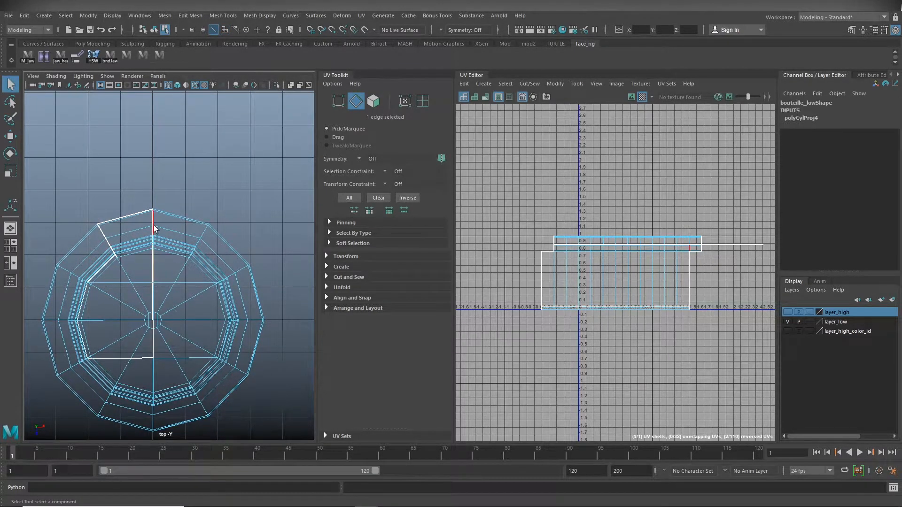
double_click(155, 229)
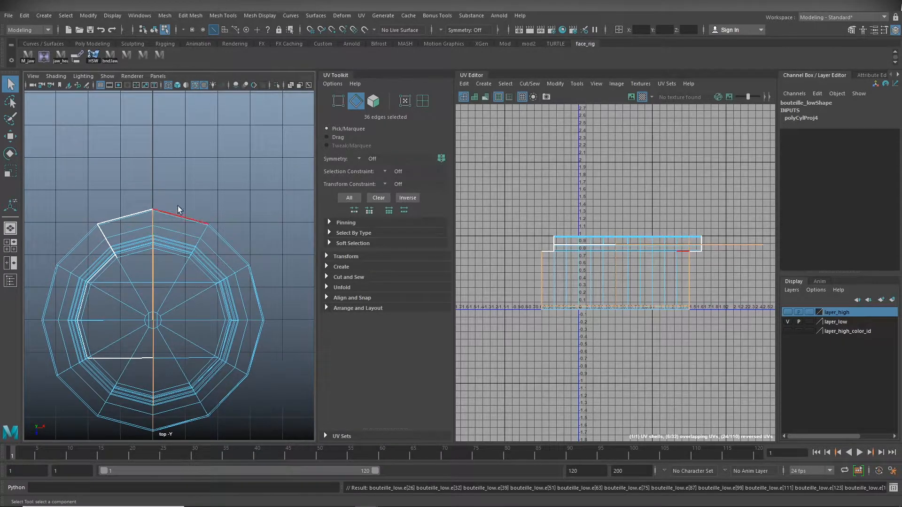
- Deselect the half of the edge loop on one side of the bottle and cut the UVs along the remaining seam edges
key(space)
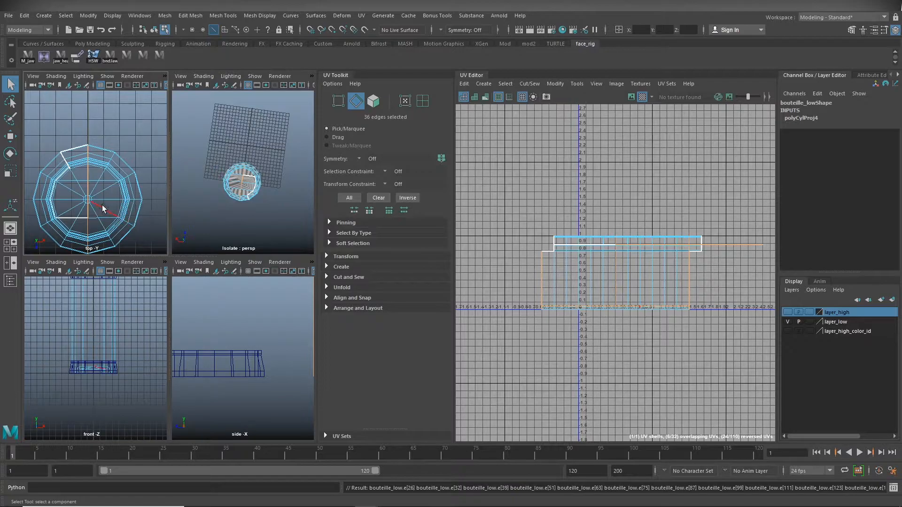
key(space)
alt+middle_drag(201, 198, 226, 114)
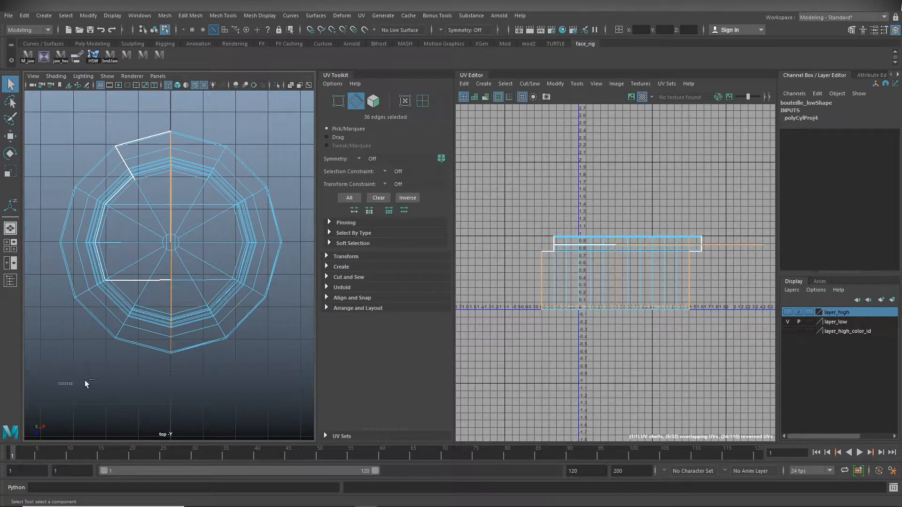
drag(277, 257, 279, 251)
key(space)
key(space)
alt+drag(241, 226, 201, 173)
alt+right_drag(201, 173, 243, 230)
alt+drag(243, 230, 177, 351)
alt+middle_drag(204, 273, 173, 366)
alt+right_drag(173, 366, 117, 287)
mouse_move(150, 277)
alt+mouse_down()
mouse_move(157, 329)
mouse_move(164, 287)
alt+mouse_up()
alt+right_drag(169, 285, 212, 287)
alt+drag(212, 287, 223, 261)
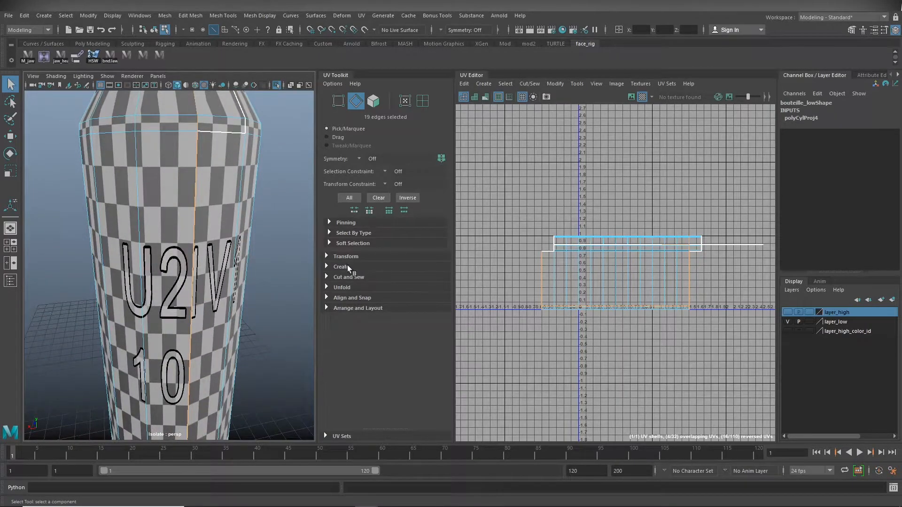
click(325, 275)
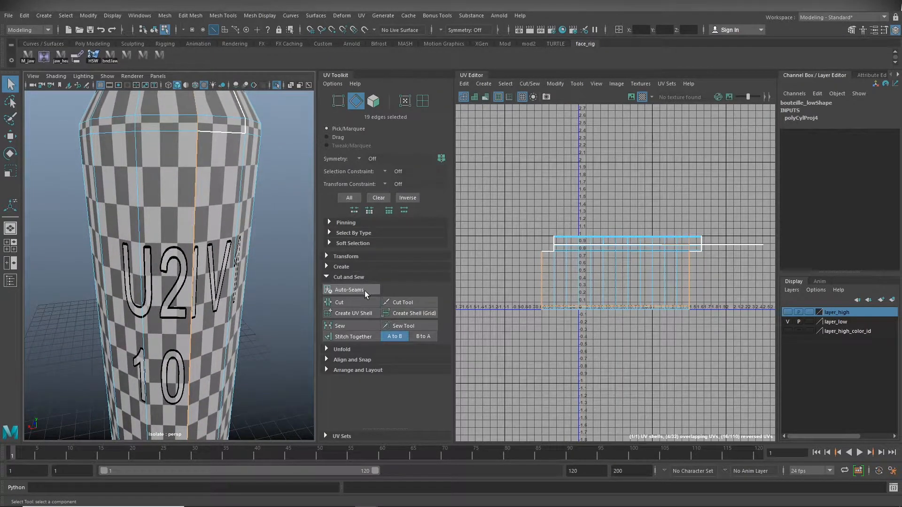
click(341, 302)
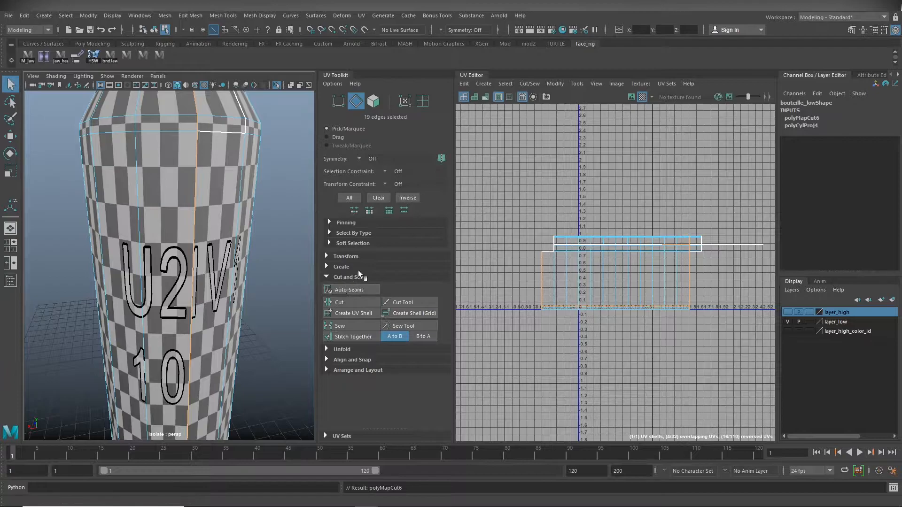
- Select only the faces of the bottle's base, leaving the side walls out of the selection
alt+right_drag(183, 268, 201, 256)
alt+drag(201, 256, 185, 211)
alt+right_drag(180, 233, 162, 256)
alt+drag(162, 256, 149, 297)
drag(103, 277, 264, 272)
click(176, 385)
drag(75, 404, 228, 319)
ctrl+drag(294, 254, 117, 281)
alt+drag(164, 310, 195, 324)
alt+drag(165, 282, 172, 324)
alt+right_drag(171, 316, 242, 298)
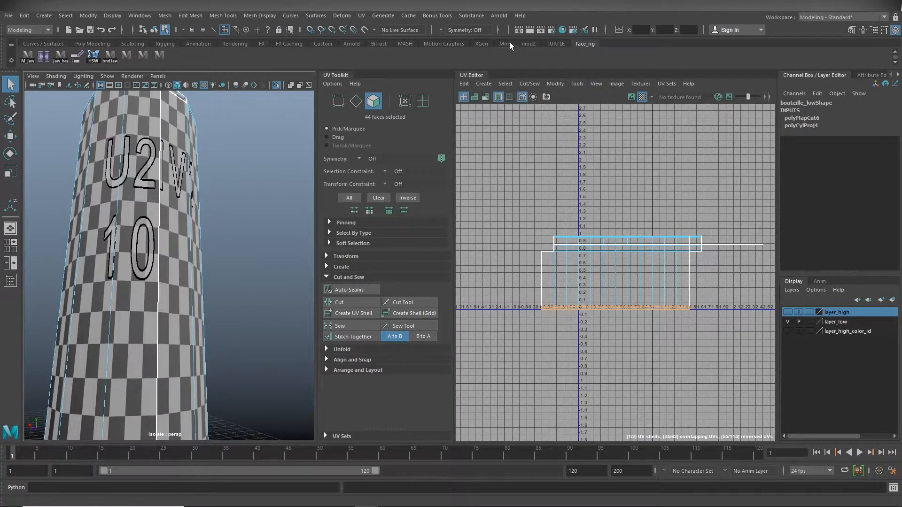
- Project the base faces with planar mapping from the Y axis and move their UV shell clear of the main shell
click(362, 15)
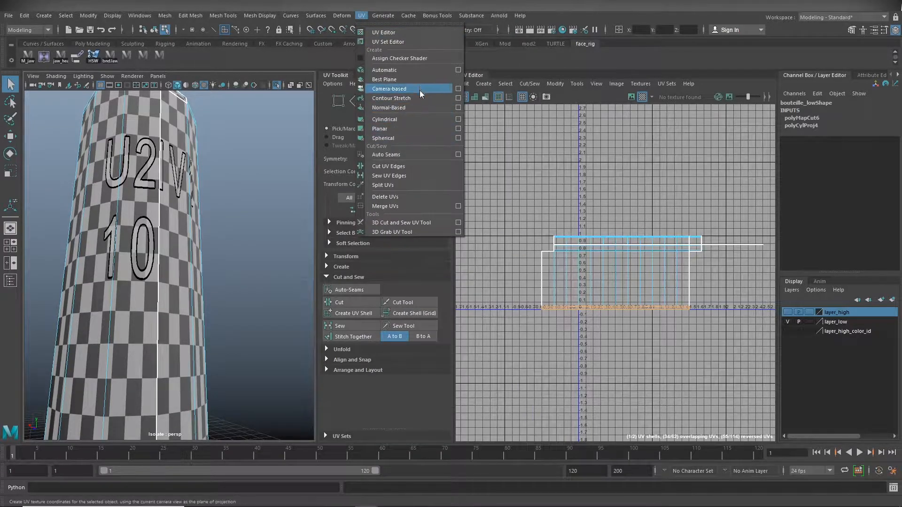
click(458, 129)
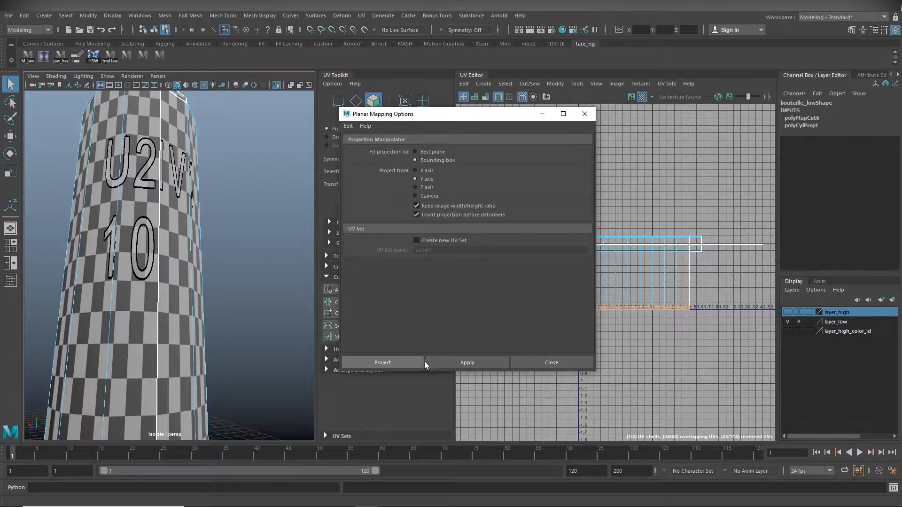
click(384, 362)
alt+right_drag(632, 292, 604, 292)
drag(621, 294, 715, 350)
- Select all the flat faces that close off the inside of the bottle's neck
alt+drag(166, 408, 148, 337)
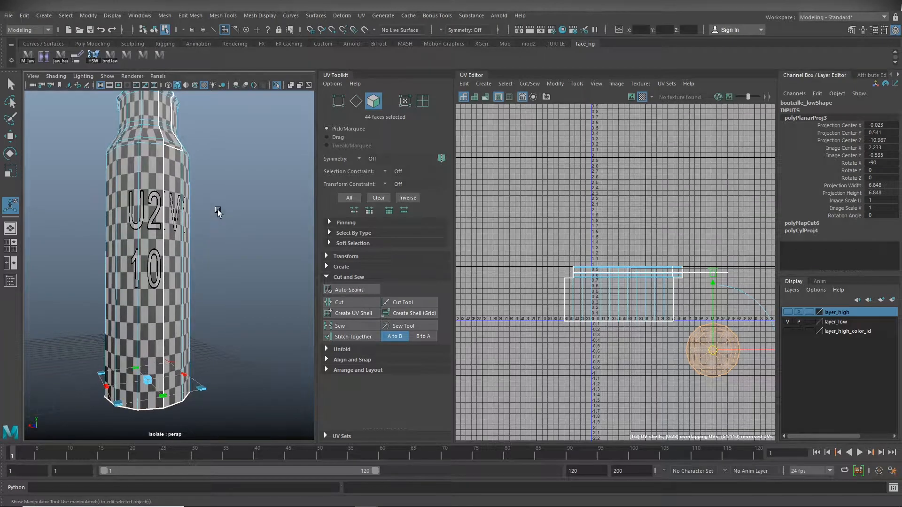
alt+middle_drag(217, 215, 228, 363)
alt+right_drag(228, 362, 315, 306)
alt+middle_drag(198, 322, 216, 150)
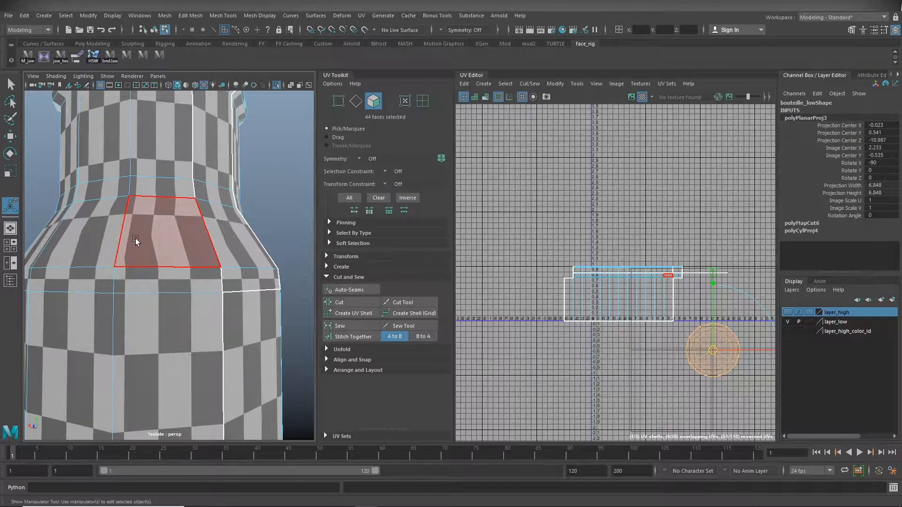
alt+right_drag(199, 210, 146, 210)
alt+drag(153, 207, 121, 238)
alt+right_drag(120, 238, 192, 211)
alt+drag(193, 211, 172, 262)
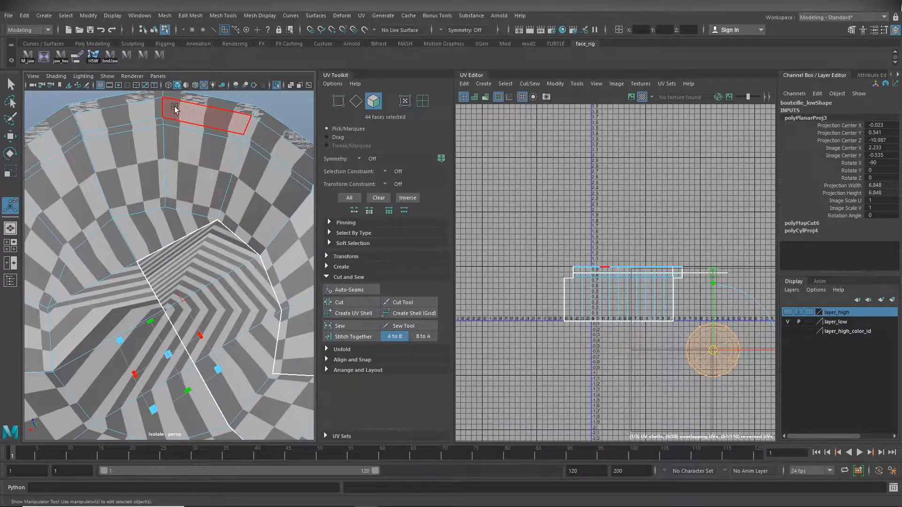
alt+drag(155, 231, 163, 229)
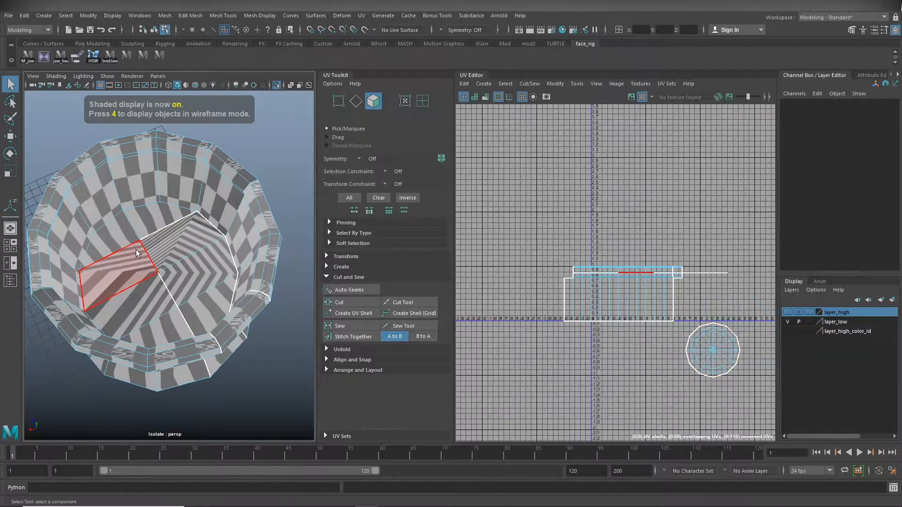
key(Tab)
drag(131, 237, 174, 238)
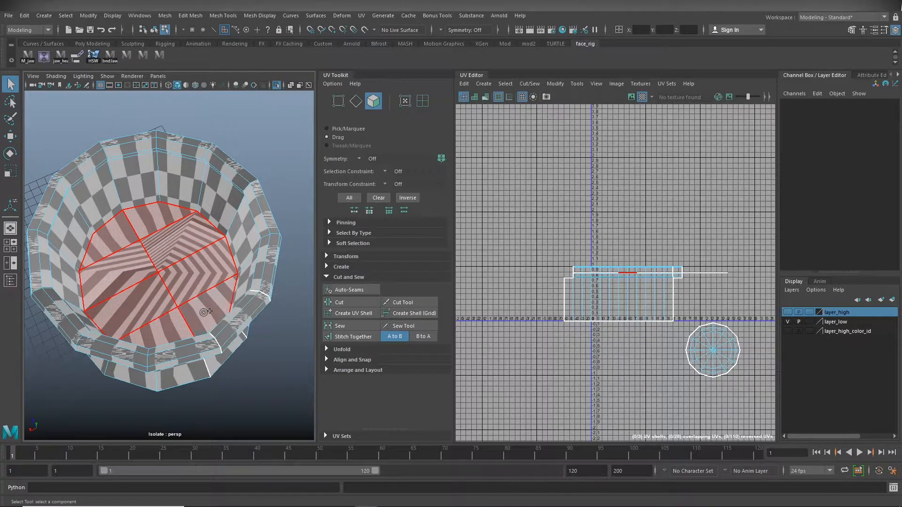
drag(203, 312, 204, 306)
alt+right_drag(205, 285, 136, 278)
mouse_move(136, 278)
alt+mouse_down()
mouse_move(172, 303)
mouse_move(203, 287)
alt+mouse_up()
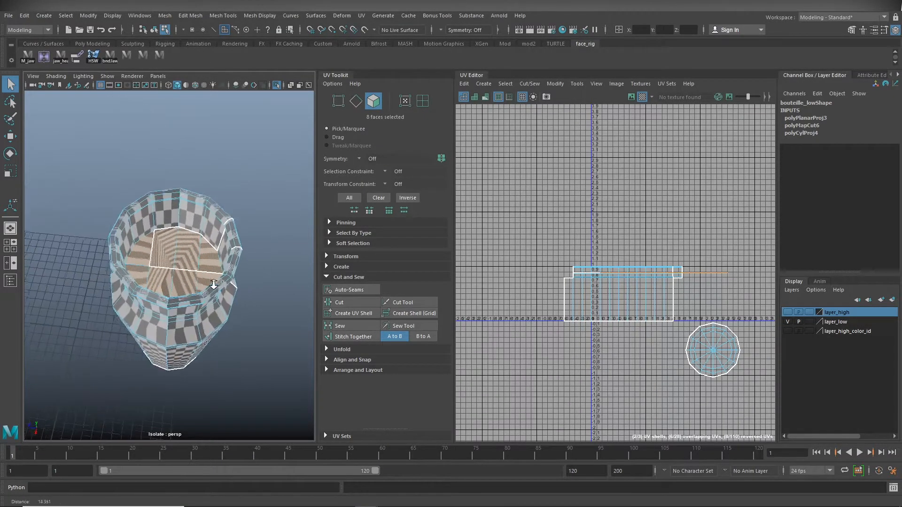
alt+right_drag(204, 287, 252, 265)
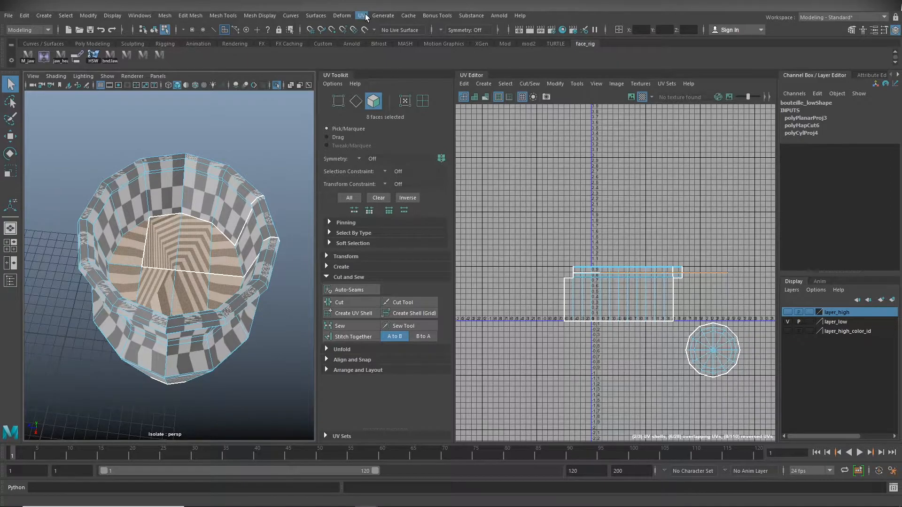
- Project the inner neck faces with planar mapping from the Y axis and move their UV shell below the main shell
click(365, 17)
click(430, 114)
click(388, 363)
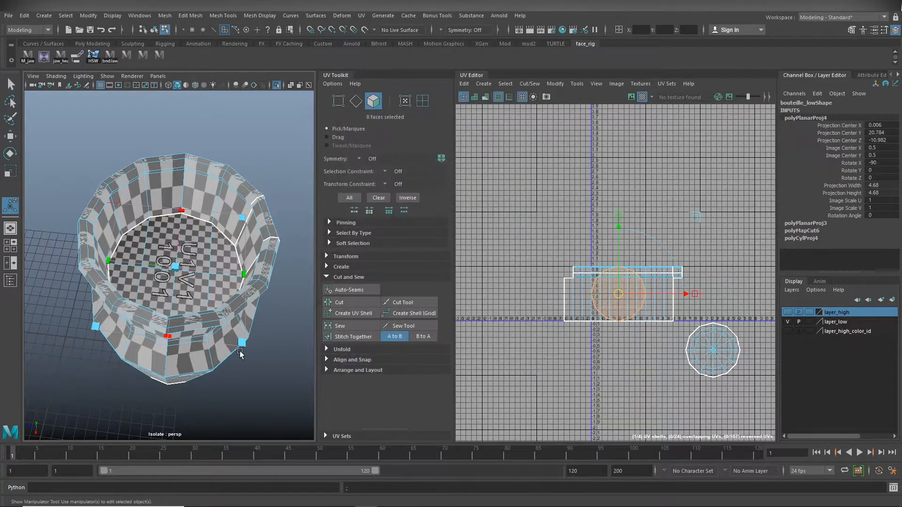
alt+right_drag(597, 353, 485, 355)
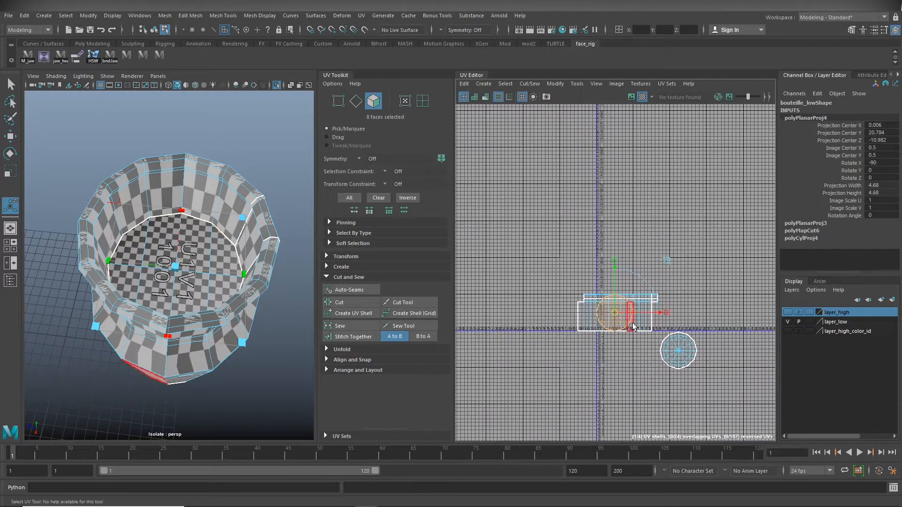
drag(615, 314, 639, 363)
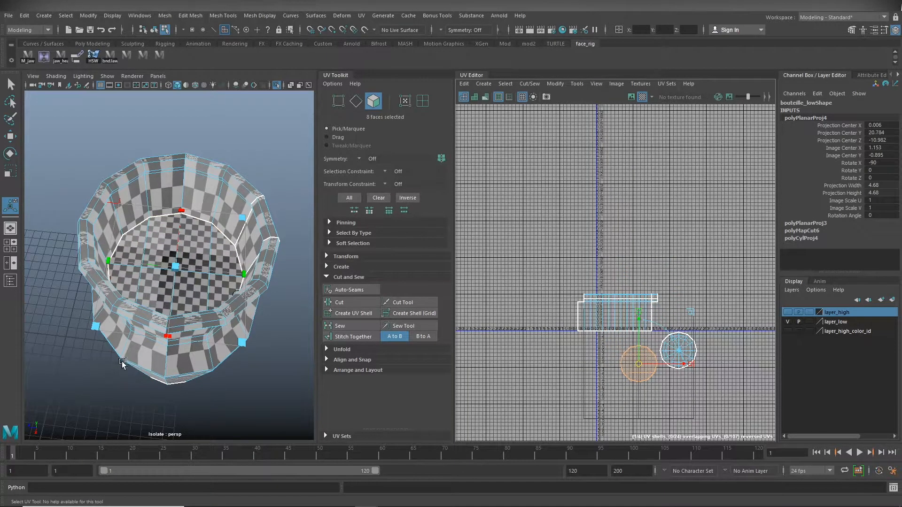
- Move the overhanging column of neck faces from the right end of the main UV shell to just beside its left end
alt+right_drag(123, 363, 166, 360)
alt+drag(170, 359, 213, 297)
alt+right_drag(212, 297, 131, 271)
alt+drag(131, 271, 145, 297)
alt+right_drag(170, 257, 234, 254)
alt+right_drag(695, 301, 841, 290)
alt+middle_drag(595, 296, 551, 277)
alt+right_drag(551, 276, 697, 266)
alt+middle_drag(695, 264, 654, 313)
alt+right_drag(655, 296, 713, 282)
alt+middle_drag(703, 280, 718, 297)
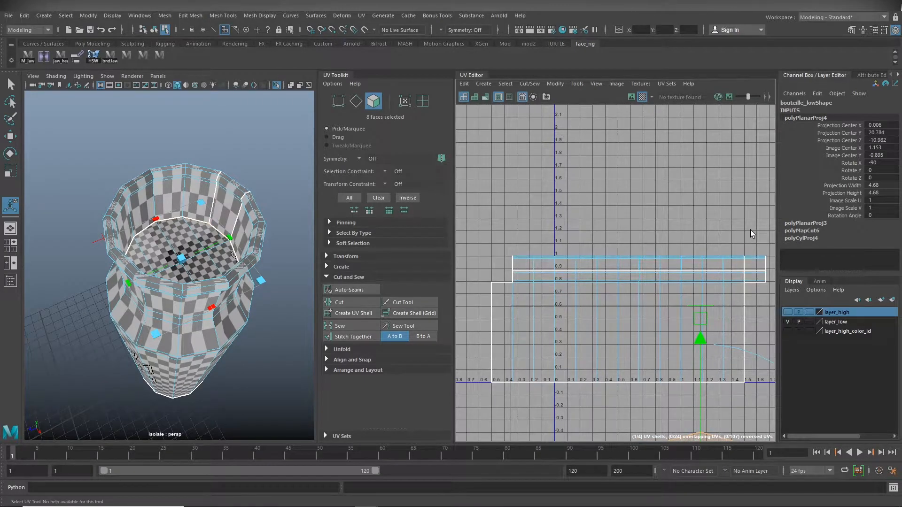
shift+drag(765, 284, 493, 271)
key(w)
alt+right_drag(501, 288, 705, 285)
alt+middle_drag(570, 306, 648, 334)
alt+right_drag(540, 365, 682, 358)
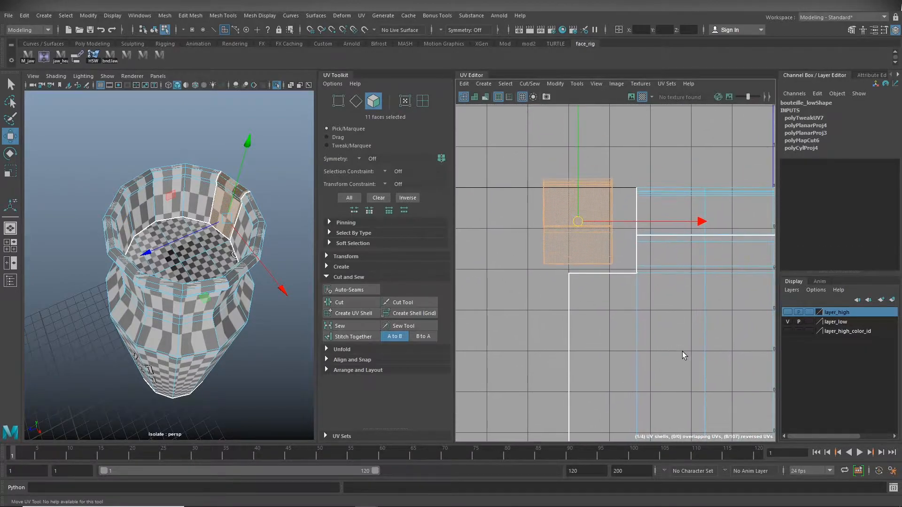
alt+middle_drag(683, 358, 610, 371)
drag(583, 282, 586, 271)
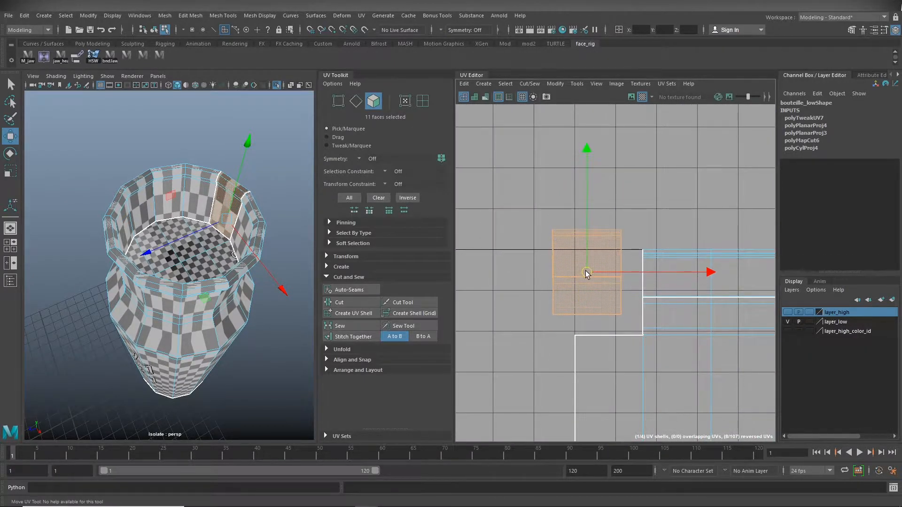
- Select the edge shared by the moved UV piece's lower border and the main shell's step
click(651, 196)
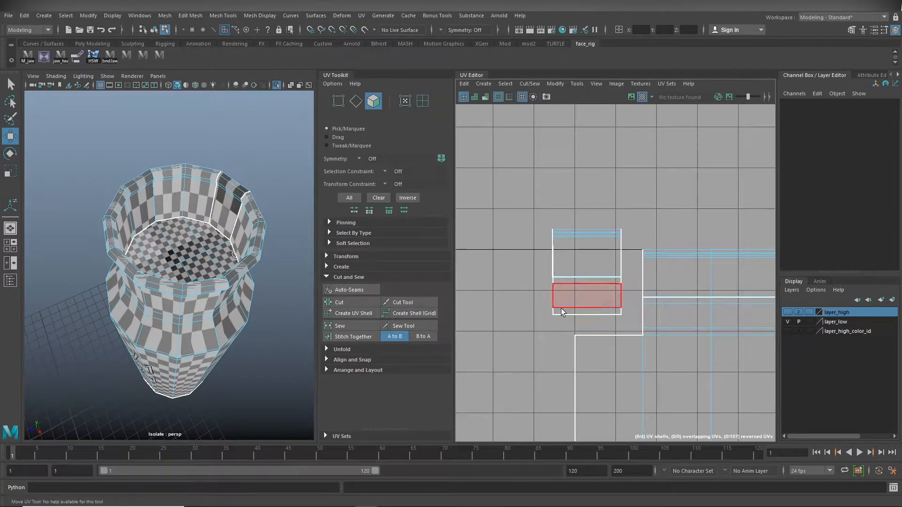
right_drag(608, 336, 609, 311)
click(606, 335)
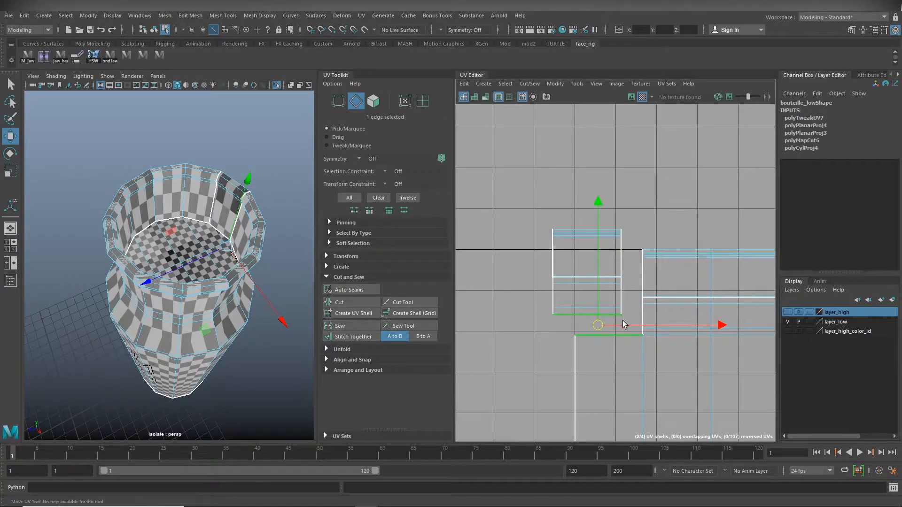
- Try to sew the moved UV piece to the main shell along the selected edge
click(340, 326)
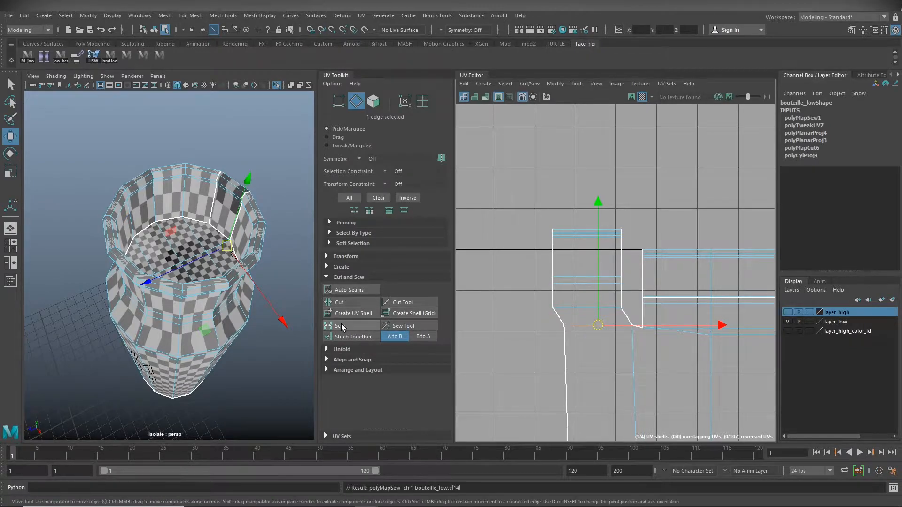
alt+right_drag(684, 347, 380, 345)
alt+middle_drag(561, 358, 493, 277)
alt+right_drag(573, 313, 616, 296)
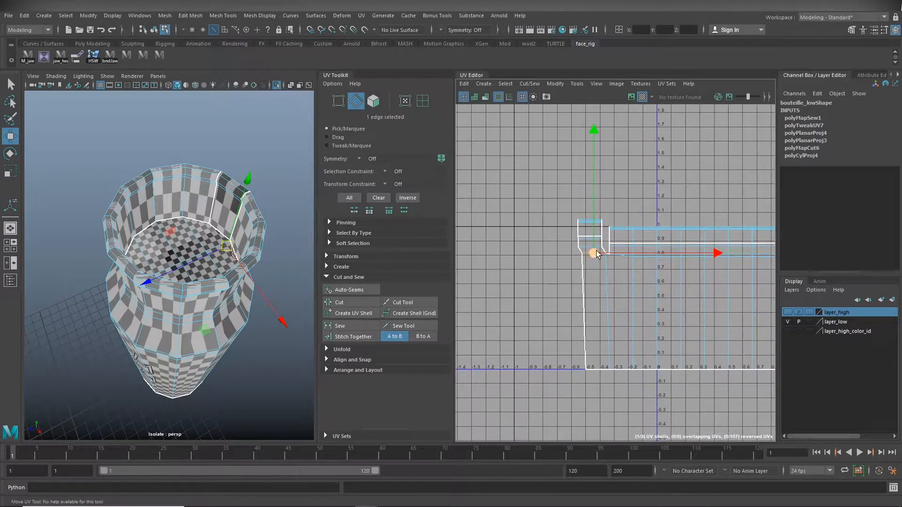
key(ctrl+z)
- Stitch the moved UV piece and the main shell together from A to B along the selected edge
alt+right_drag(558, 318, 702, 332)
alt+middle_drag(674, 333, 664, 410)
alt+right_drag(559, 396, 649, 401)
alt+middle_drag(633, 361, 619, 435)
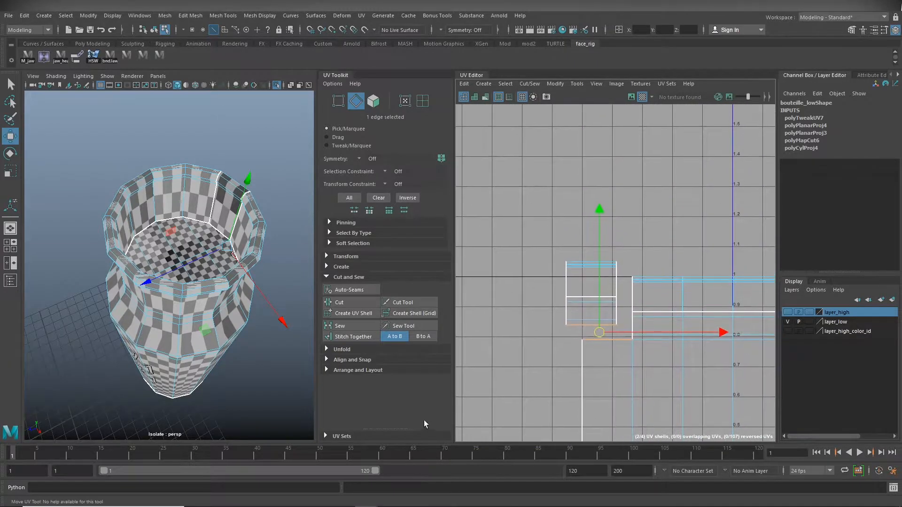
click(355, 337)
- Select the edges across the two-face-wide column of the stitched neck piece and body at the left end of the main UV shell
alt+right_drag(585, 350, 686, 358)
alt+middle_drag(686, 359, 636, 350)
drag(647, 297, 646, 296)
drag(652, 247, 652, 247)
mouse_move(586, 249)
alt+right_down()
mouse_move(576, 241)
mouse_move(647, 225)
mouse_move(592, 254)
alt+right_up()
alt+middle_drag(592, 254, 494, 257)
alt+right_drag(494, 257, 537, 264)
alt+middle_drag(576, 259, 549, 249)
alt+right_drag(539, 270, 641, 262)
alt+middle_drag(640, 261, 641, 309)
alt+right_drag(543, 303, 783, 296)
alt+middle_drag(682, 273, 664, 352)
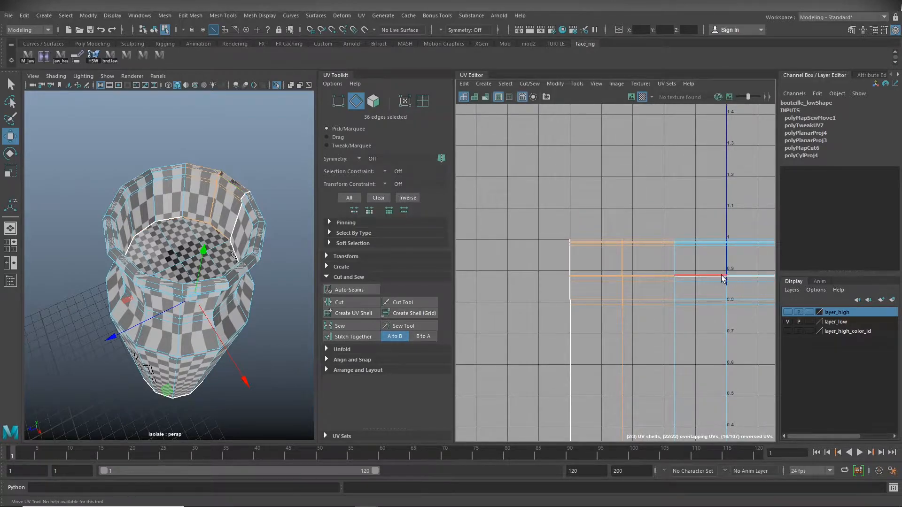
- Try to stitch all the selected column edges together from A to B, including those shared with the disc shell's rim
alt+right_drag(699, 317, 529, 311)
alt+middle_drag(602, 312, 479, 134)
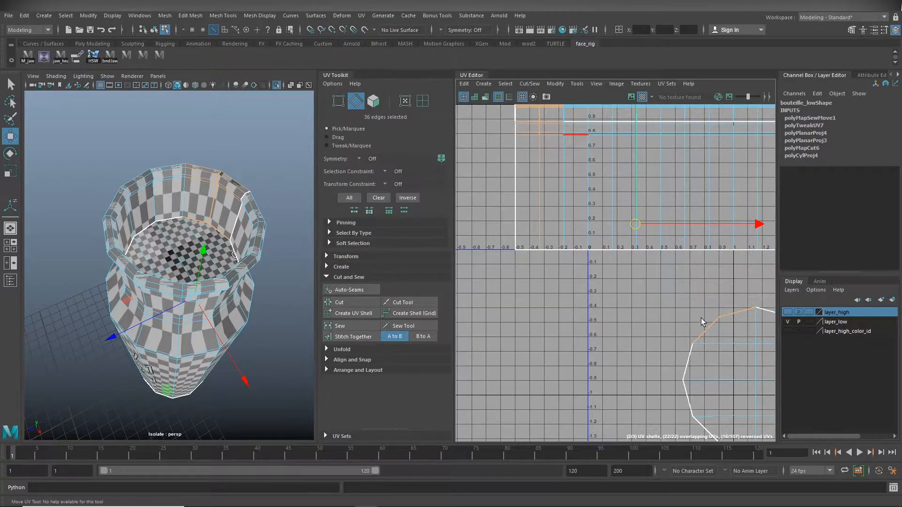
alt+right_drag(654, 318, 548, 312)
alt+middle_drag(547, 311, 568, 353)
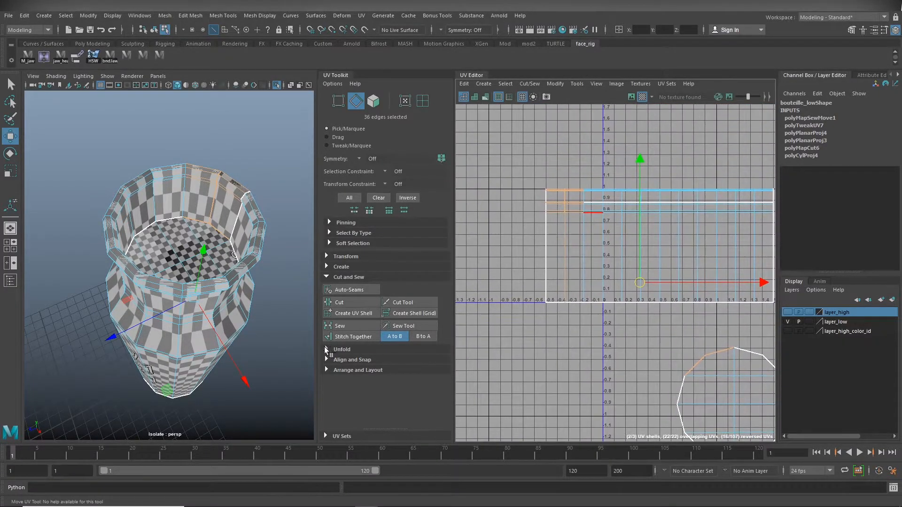
click(354, 337)
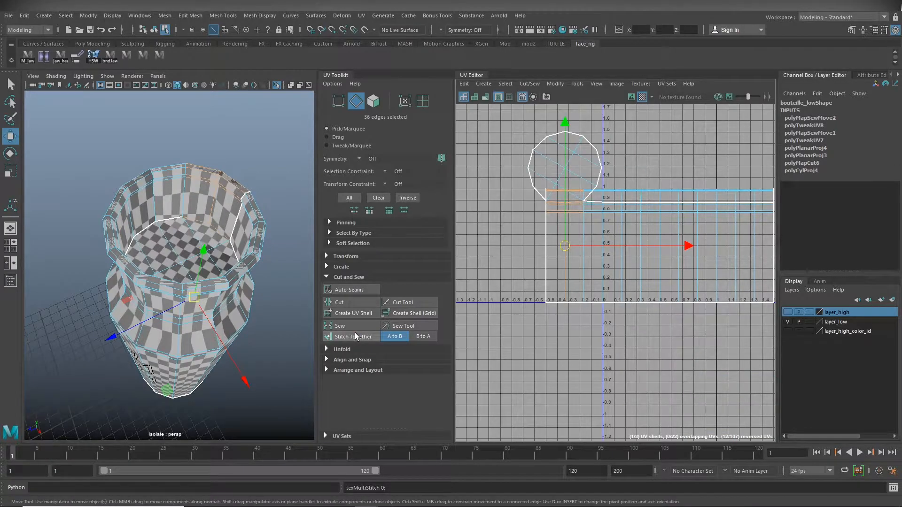
key(ctrl+z)
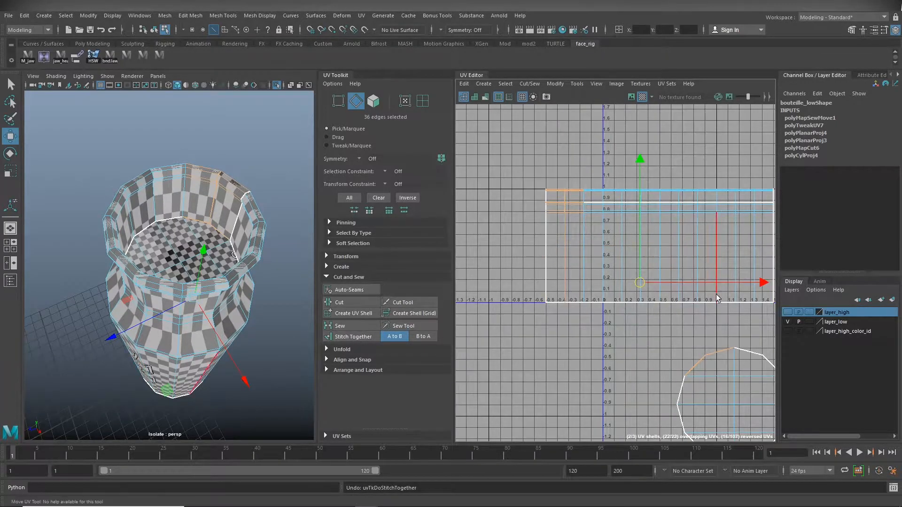
- Deselect the disc shell's rim edges and stitch the remaining column edges of the main UV shell together from A to B
ctrl+drag(714, 369, 714, 369)
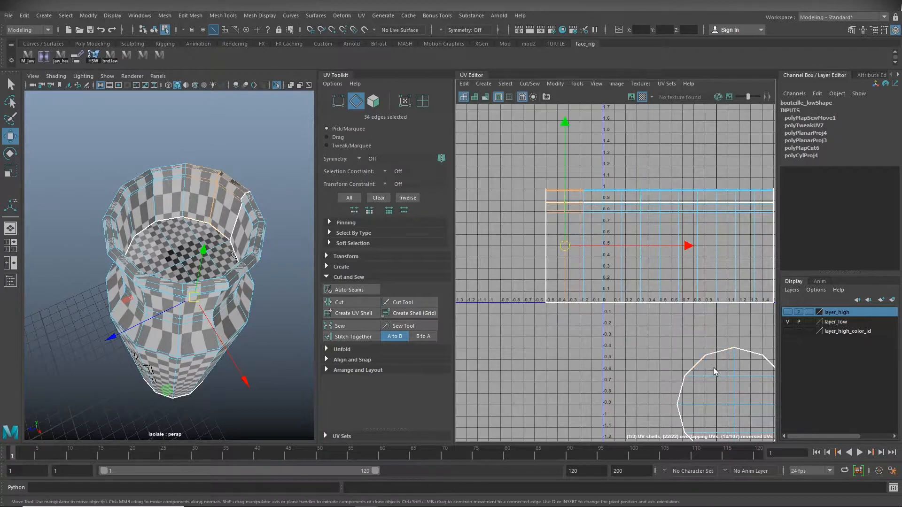
alt+right_drag(509, 249, 738, 257)
alt+middle_drag(604, 238, 588, 342)
alt+right_drag(540, 310, 767, 302)
alt+middle_drag(682, 280, 646, 326)
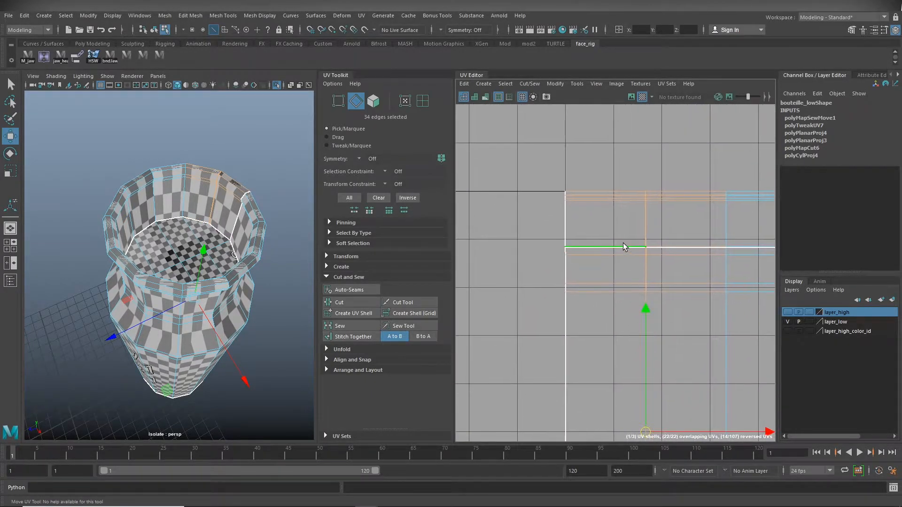
alt+right_drag(692, 329, 568, 303)
alt+middle_drag(568, 302, 503, 248)
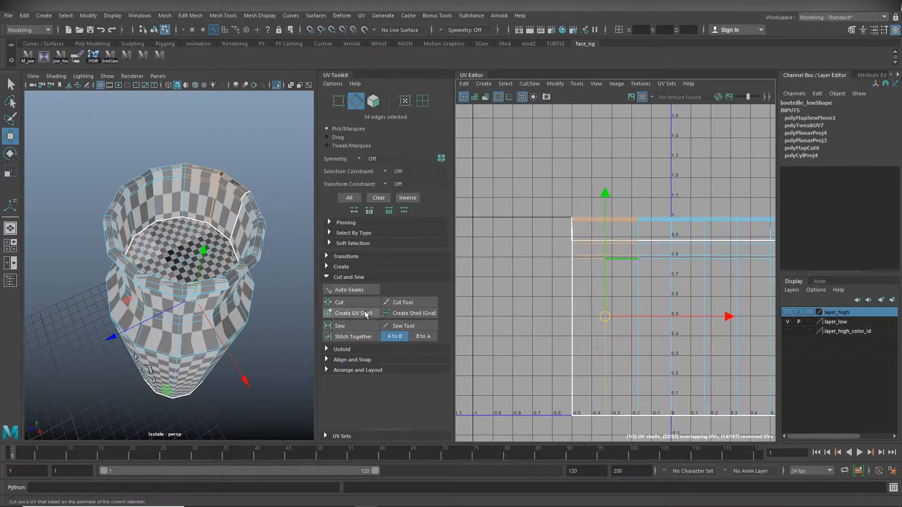
click(354, 338)
click(636, 159)
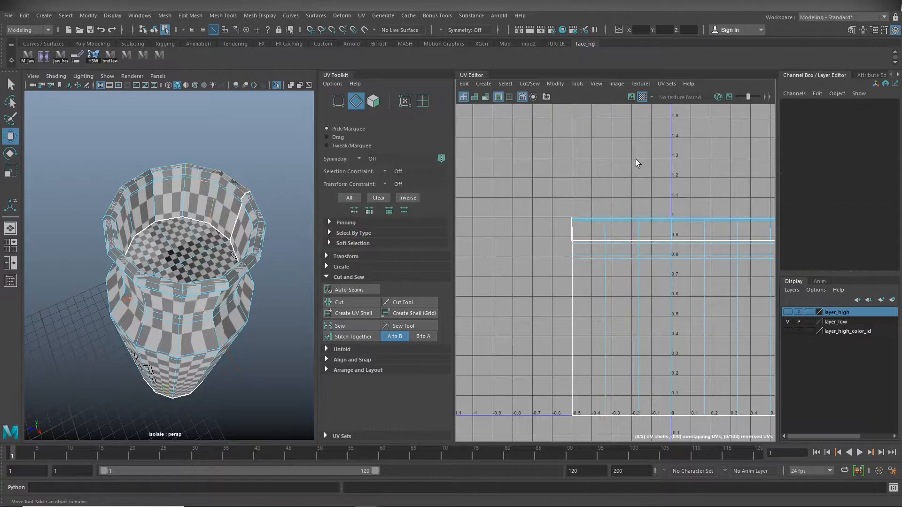
- Select all three UV shells of the bottle and unfold them
alt+right_drag(628, 295, 333, 305)
alt+drag(183, 339, 248, 266)
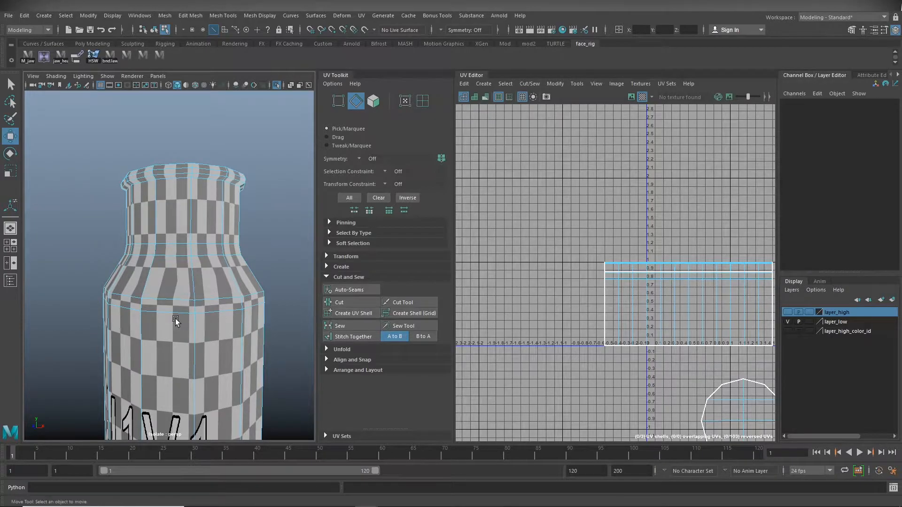
alt+drag(164, 320, 131, 314)
alt+right_drag(130, 314, 142, 300)
alt+drag(142, 299, 212, 270)
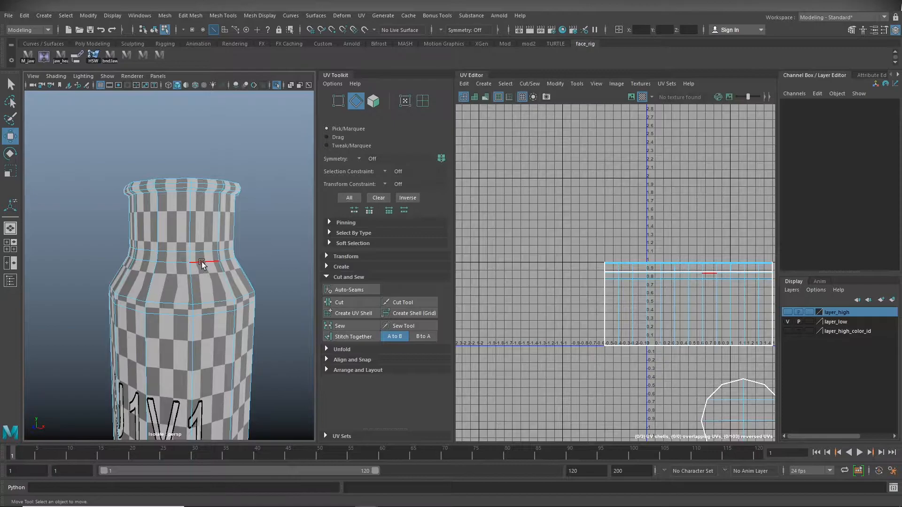
scroll(633, 312, down, 4)
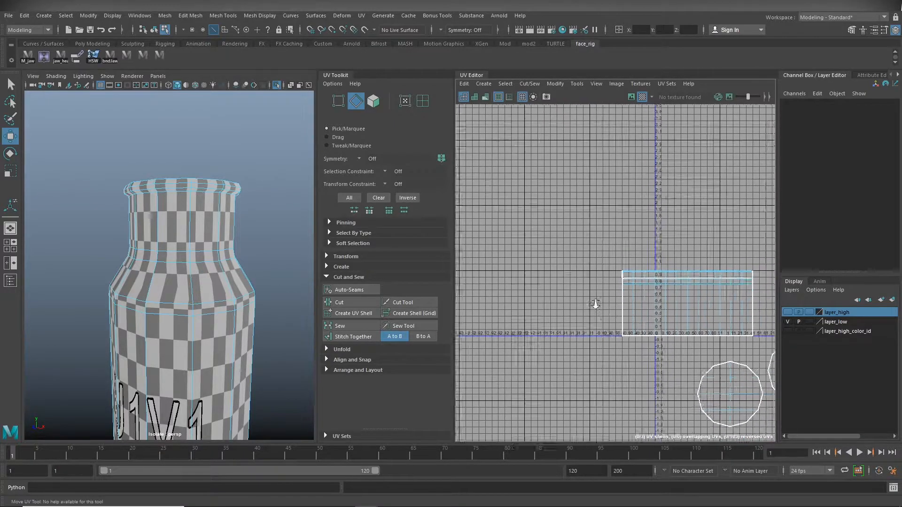
alt+middle_drag(605, 285, 516, 252)
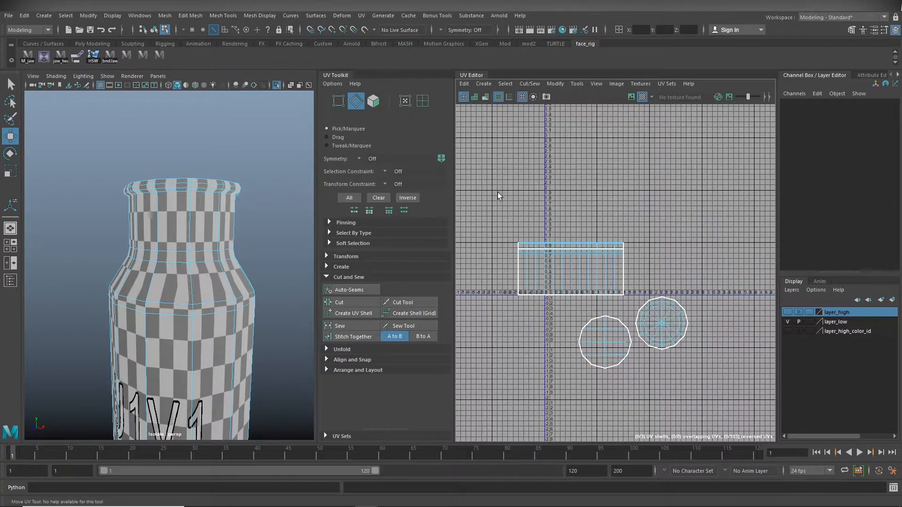
click(426, 99)
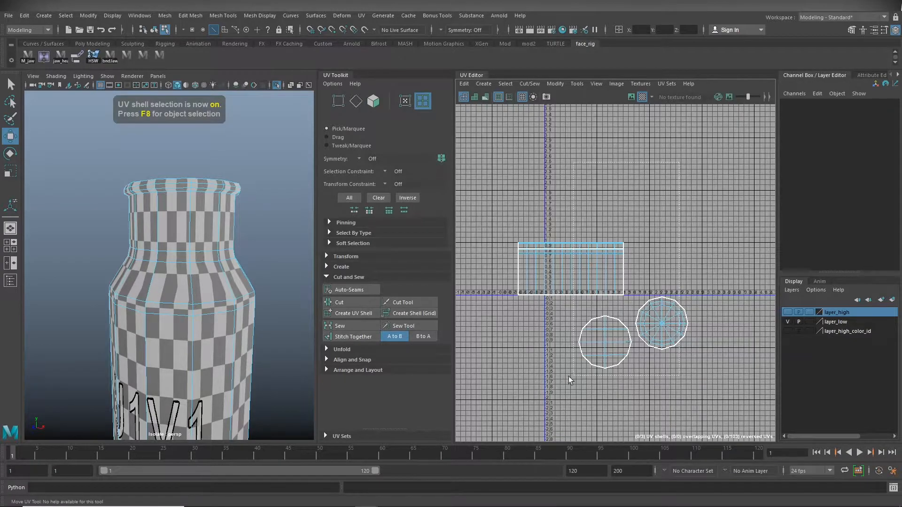
drag(525, 407, 526, 405)
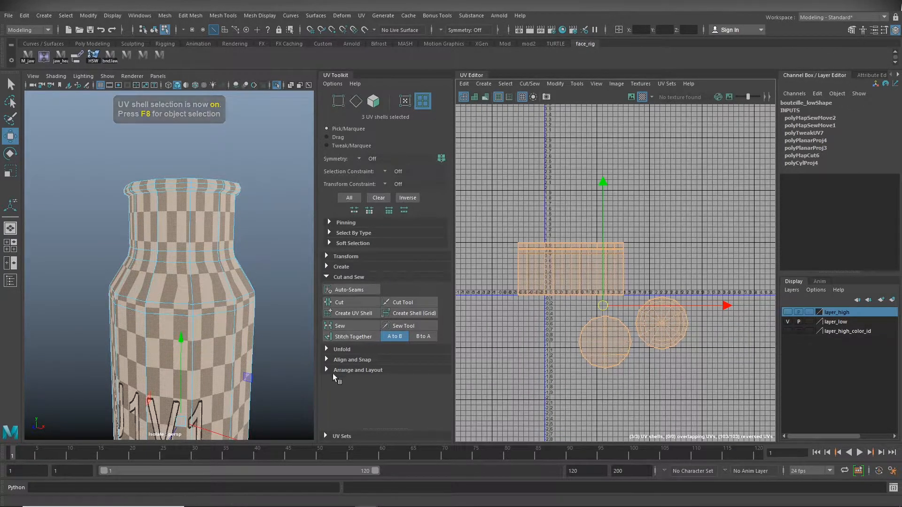
click(328, 349)
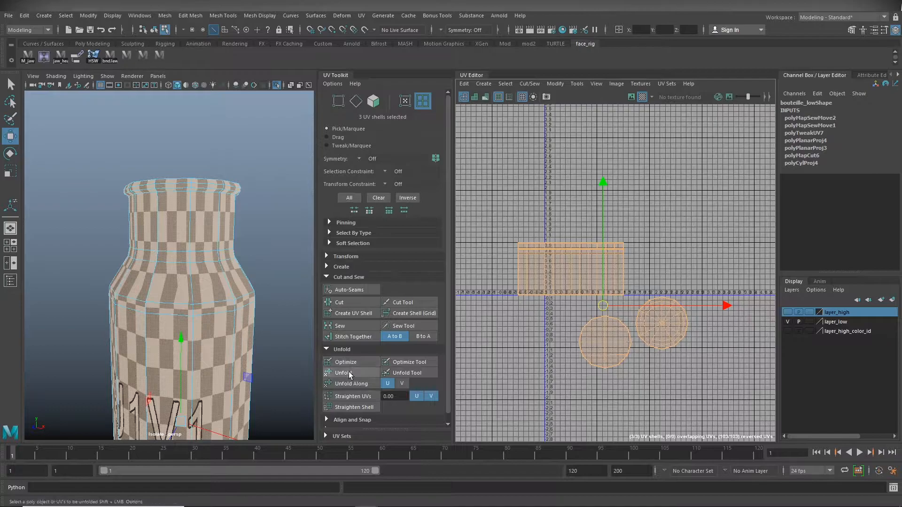
click(343, 372)
- Select each disc UV shell in turn and examine the checker pattern on the matching round faces of the bottle
click(719, 361)
click(669, 326)
alt+middle_drag(235, 353, 219, 230)
alt+drag(199, 320, 190, 211)
alt+right_drag(190, 211, 163, 305)
alt+drag(163, 304, 157, 376)
click(606, 345)
alt+drag(129, 232, 196, 347)
alt+right_drag(216, 310, 286, 296)
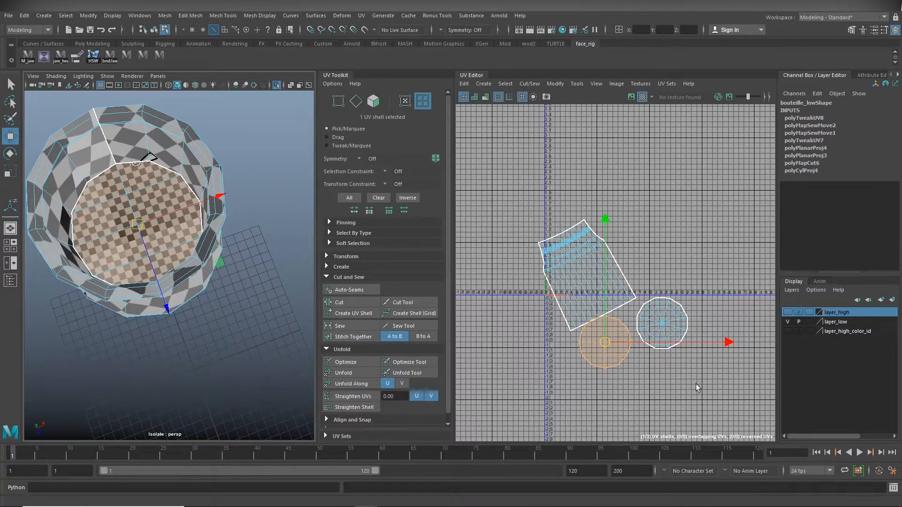
- Move both disc UV shells together down and to the right, clear of the unfolded body shell
shift+click(658, 342)
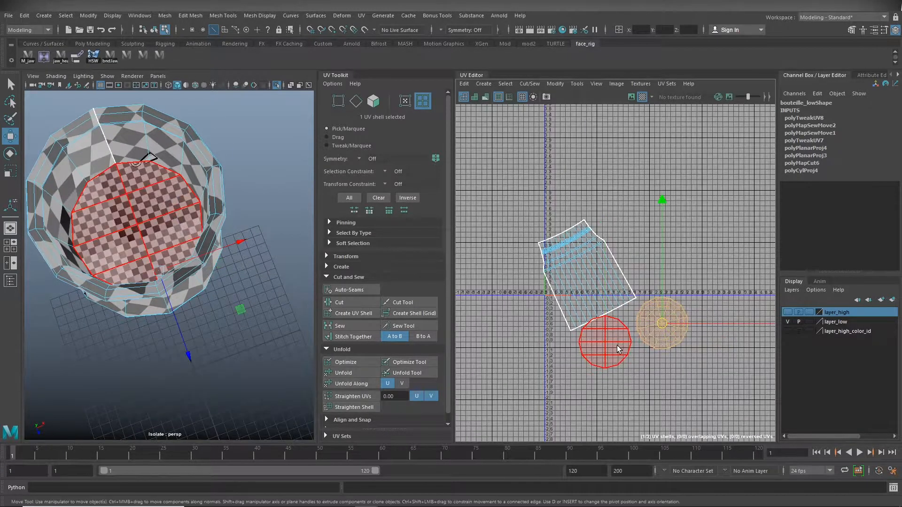
drag(633, 338, 652, 376)
click(643, 396)
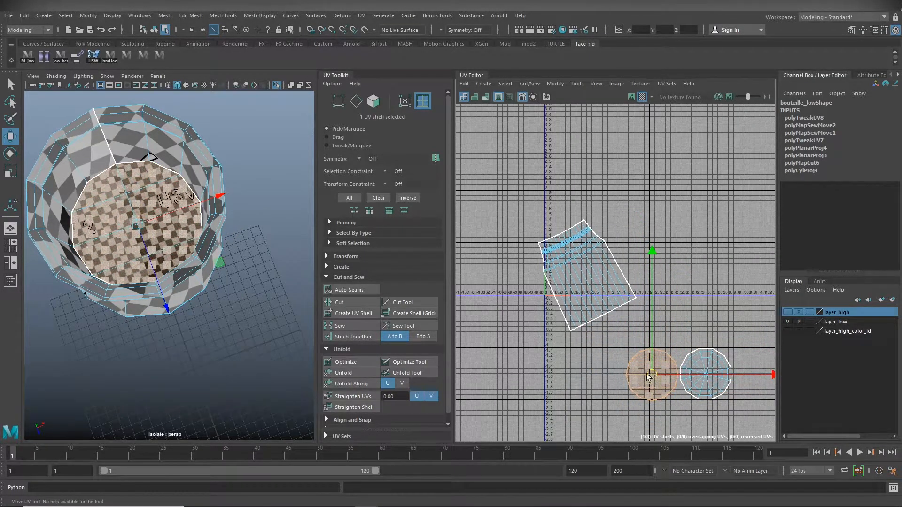
- Rotate the tilted body UV shell until it stands upright with the neck at the top
click(578, 280)
alt+drag(246, 306, 260, 254)
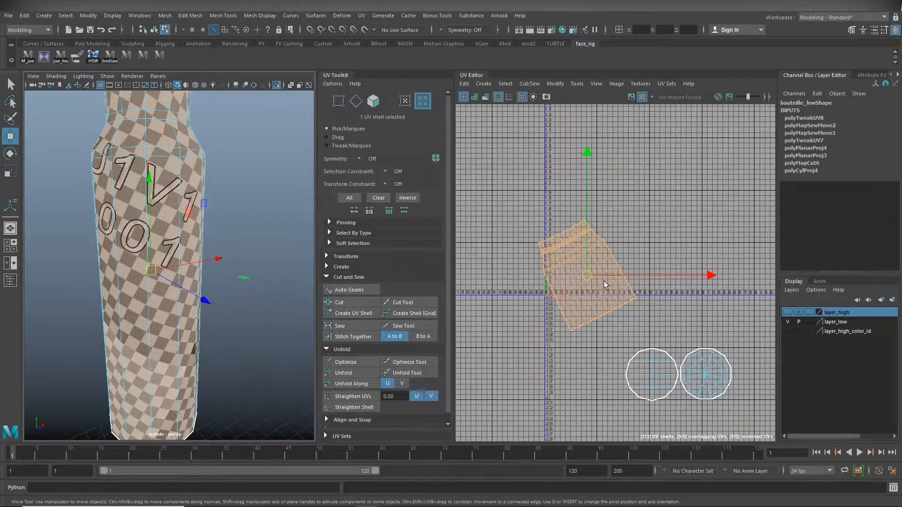
key(e)
drag(702, 183, 727, 244)
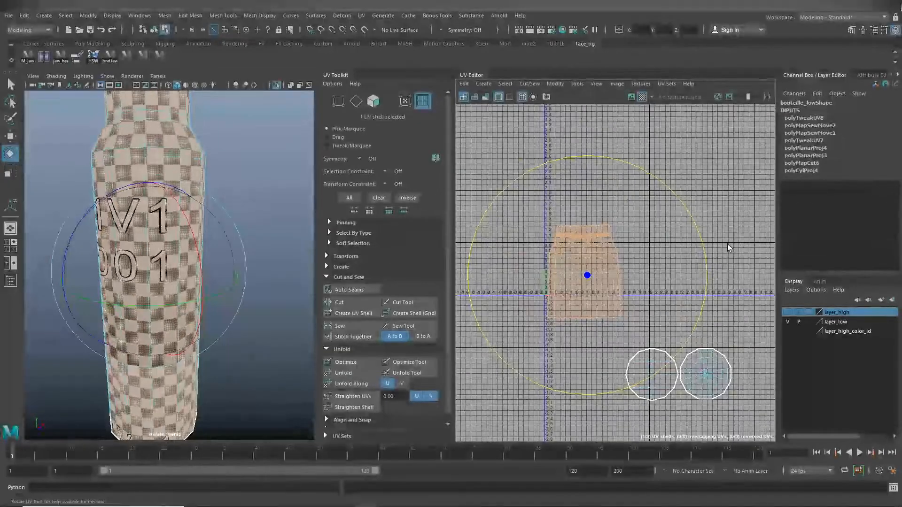
click(280, 165)
- Widen the 3D viewport by narrowing the UV Editor and shifting the UV Toolkit aside
alt+right_drag(260, 262, 212, 259)
alt+drag(212, 260, 233, 245)
alt+right_drag(170, 246, 209, 244)
drag(455, 230, 626, 230)
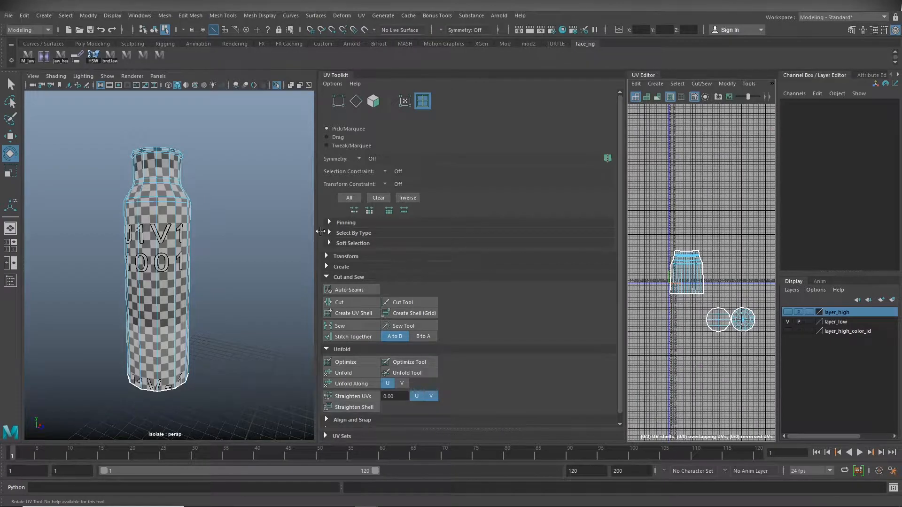
drag(318, 233, 512, 233)
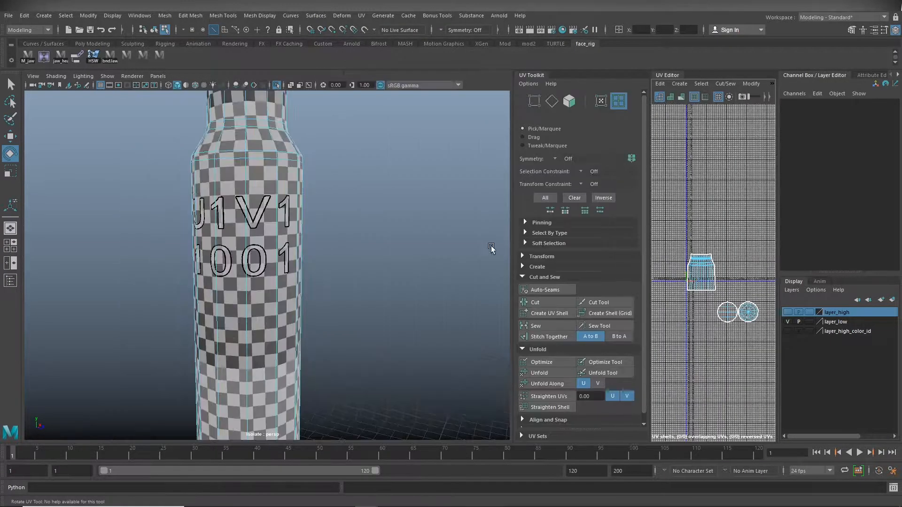
- Switch the viewport to object selection and select the whole low-poly bottle
alt+right_drag(270, 275, 389, 252)
right_drag(272, 232, 332, 205)
click(419, 220)
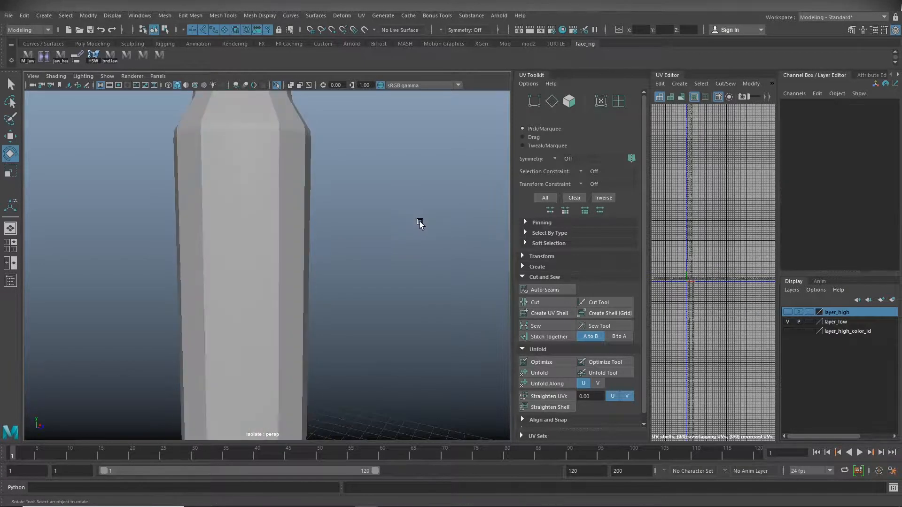
click(251, 254)
- Examine the checker pattern around the whole bottle, from the base up to the shoulders and neck, for distortion and visible seams
alt+right_drag(403, 280, 314, 281)
alt+drag(313, 281, 396, 268)
alt+right_drag(350, 271, 387, 275)
alt+drag(387, 275, 383, 233)
alt+middle_drag(384, 234, 384, 186)
alt+middle_drag(375, 218, 383, 187)
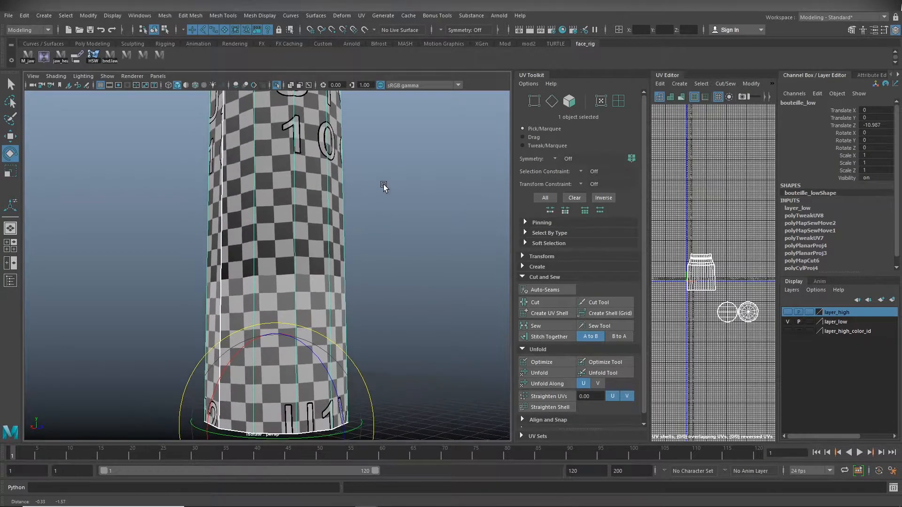
alt+middle_drag(286, 240, 334, 318)
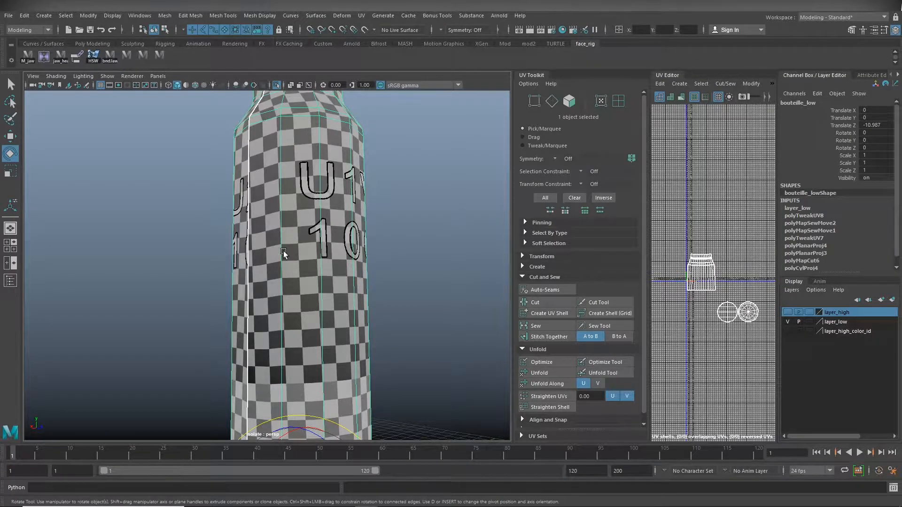
alt+drag(318, 287, 592, 314)
alt+middle_drag(408, 324, 432, 161)
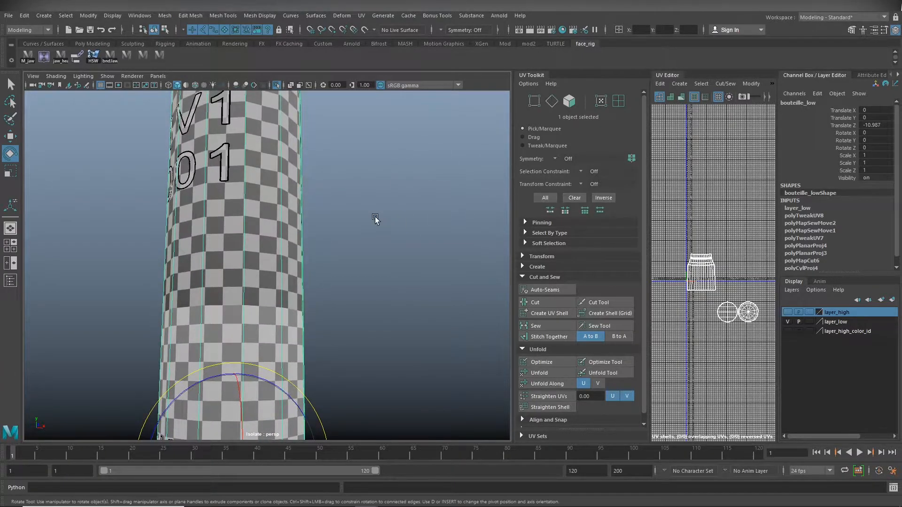
alt+middle_drag(363, 206, 374, 308)
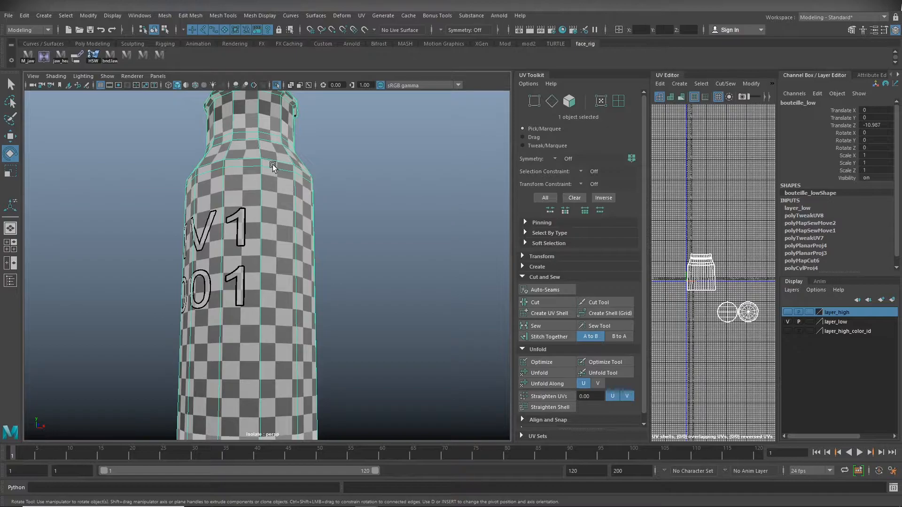
alt+middle_drag(280, 296, 356, 236)
alt+drag(356, 236, 189, 314)
alt+right_drag(189, 314, 298, 212)
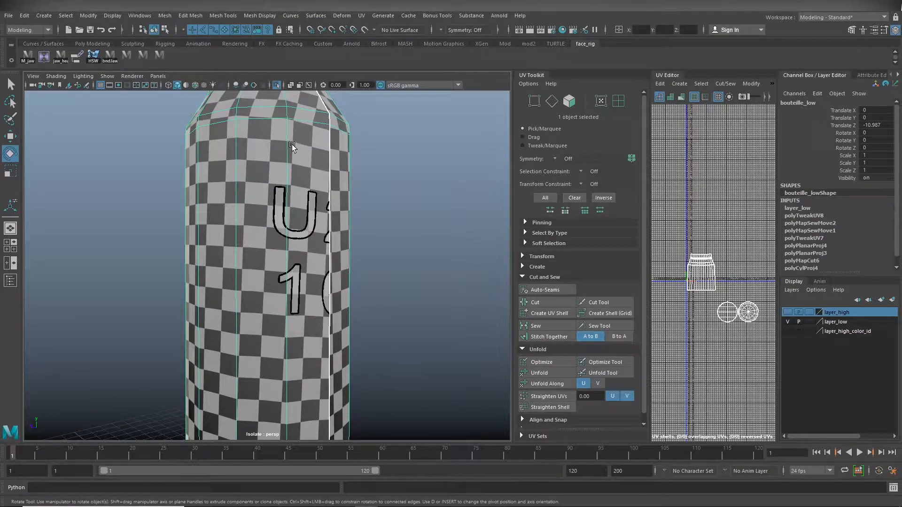
alt+drag(258, 201, 385, 207)
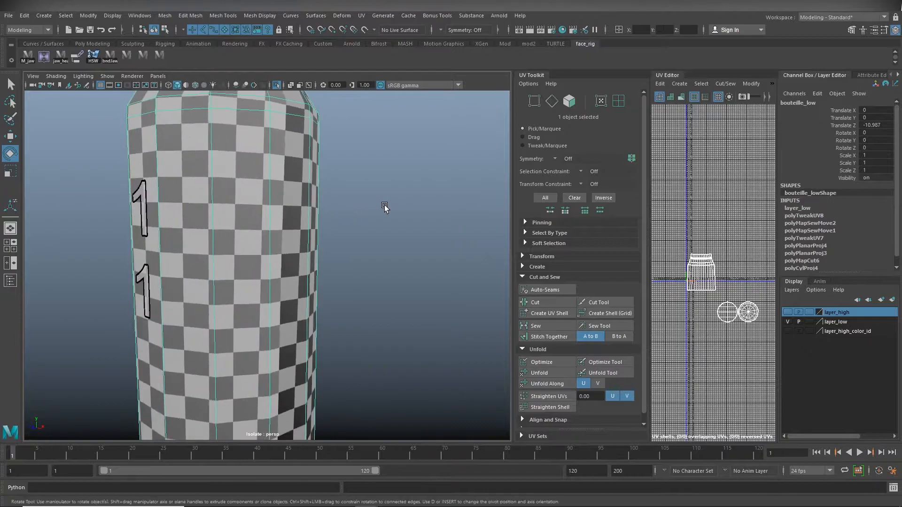
alt+right_drag(249, 225, 228, 307)
alt+middle_drag(348, 298, 334, 241)
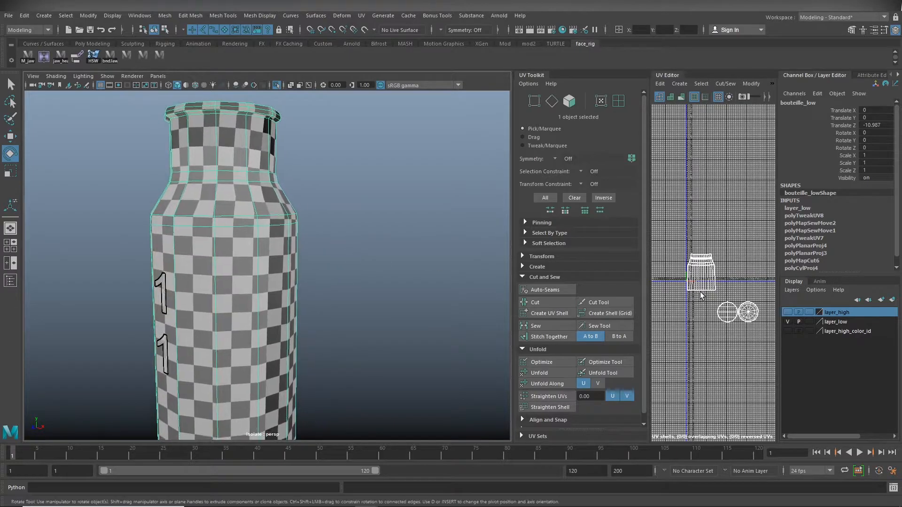
- Select the bottle body's UV shell, try rotating it clockwise by about 5 degrees, and undo the rotation
right_click(711, 277)
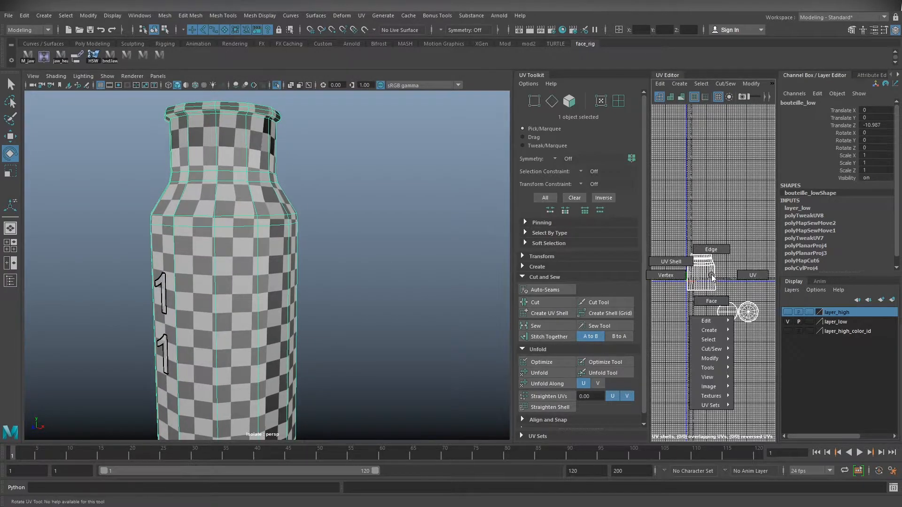
click(750, 276)
drag(719, 240, 719, 240)
click(745, 203)
click(619, 101)
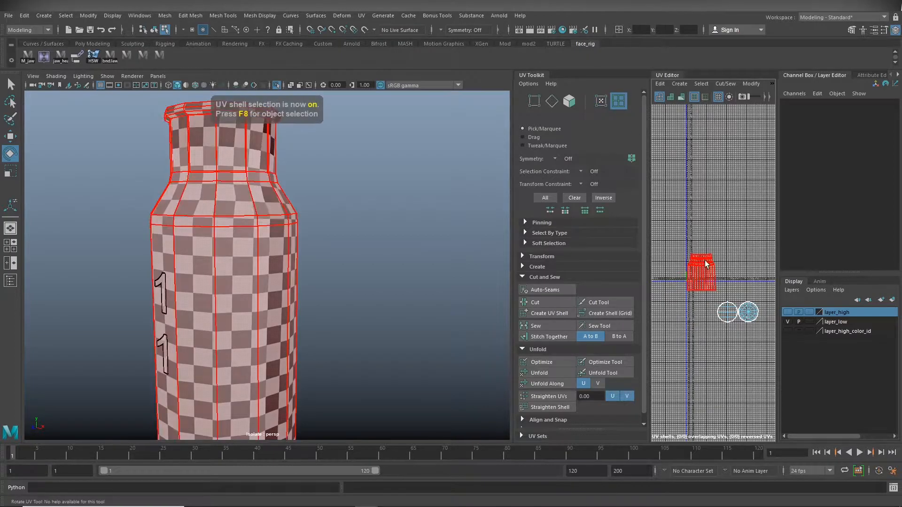
click(701, 272)
key(f)
alt+middle_drag(730, 300, 642, 335)
alt+right_drag(676, 324, 711, 310)
key(w)
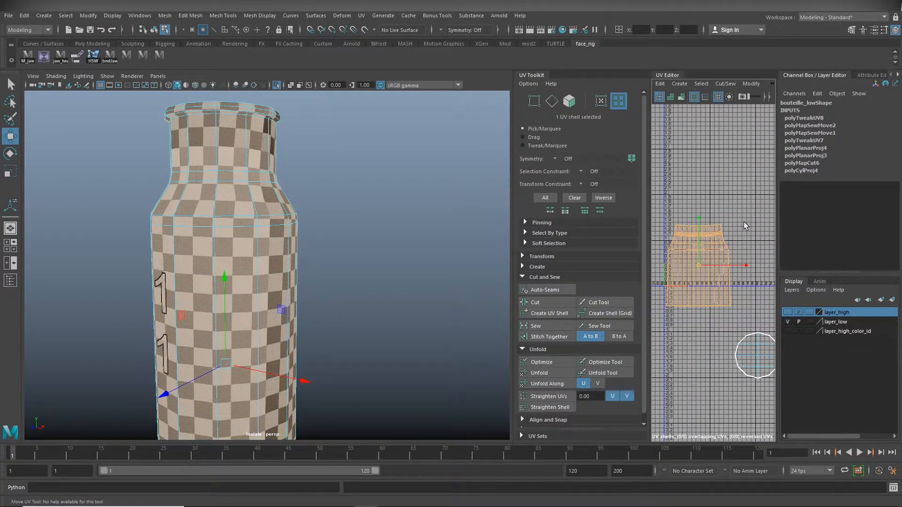
key(e)
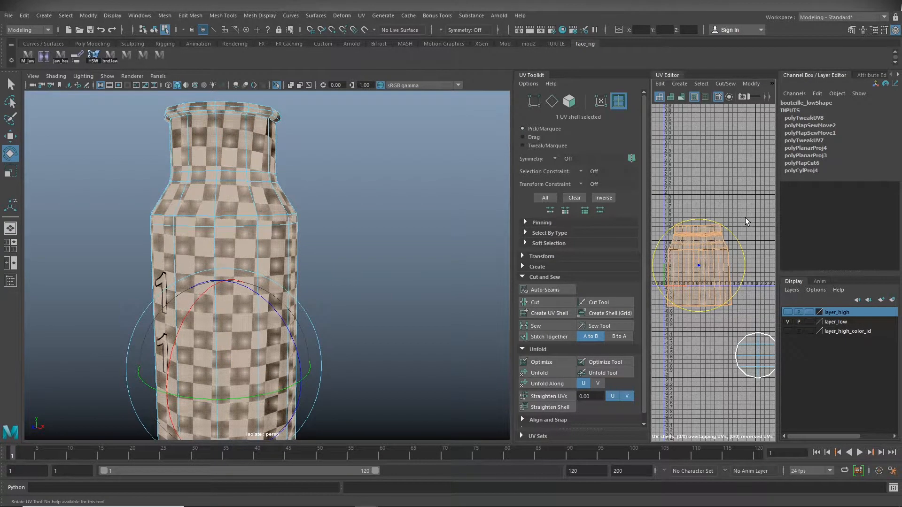
drag(745, 218, 751, 222)
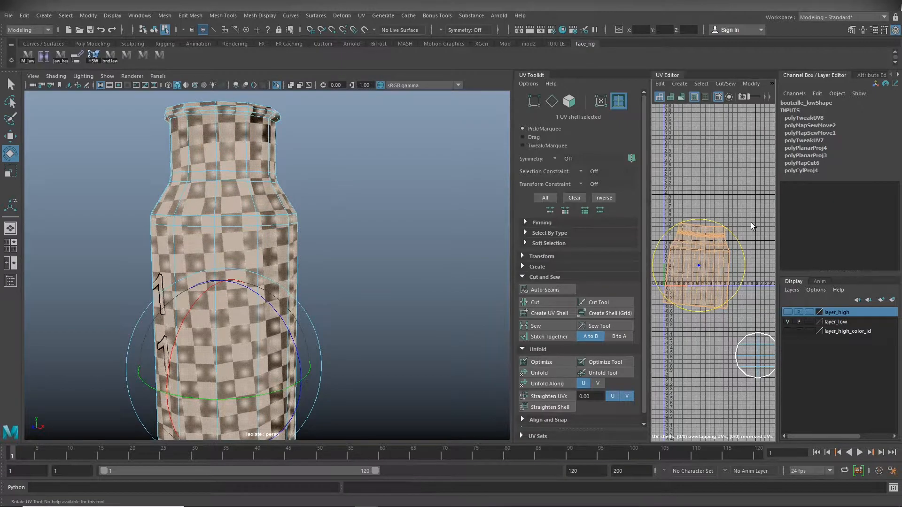
key(ctrl+z)
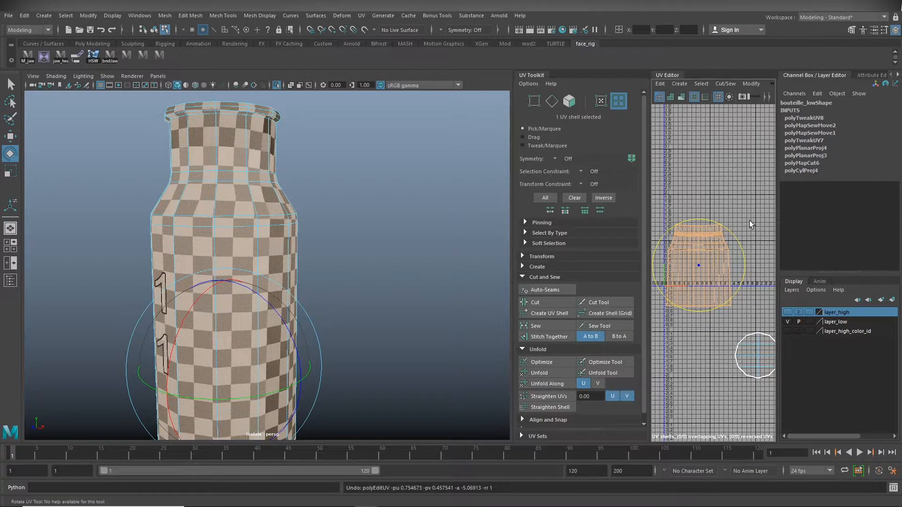
- Select the edge loop where the sloped shoulders meet the cylindrical body and cut the UVs along it
click(386, 227)
alt+right_drag(288, 250, 358, 249)
alt+middle_drag(355, 250, 438, 353)
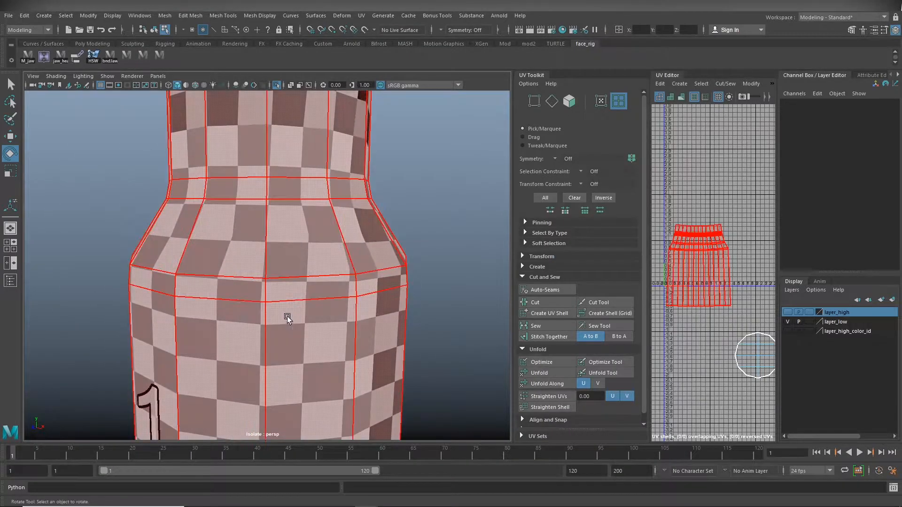
right_click(230, 279)
click(243, 214)
click(255, 278)
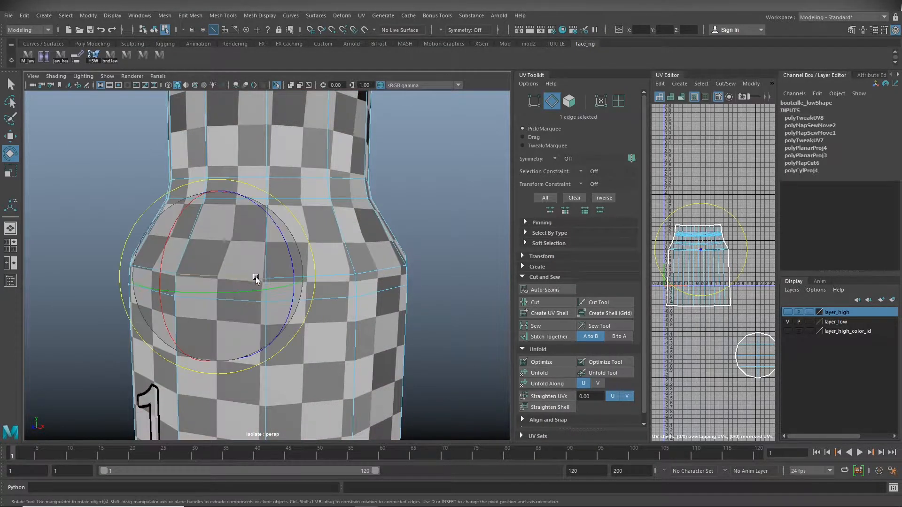
key(w)
double_click(272, 282)
alt+right_drag(437, 283, 91, 303)
alt+middle_drag(306, 287, 300, 212)
alt+drag(246, 238, 301, 236)
alt+middle_drag(300, 235, 302, 322)
alt+right_drag(319, 317, 559, 307)
alt+middle_drag(330, 283, 341, 358)
alt+right_drag(210, 347, 385, 322)
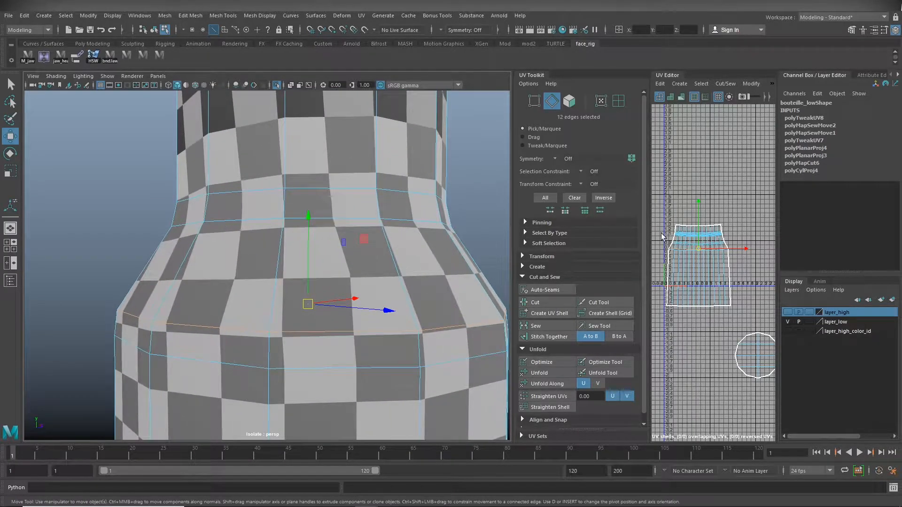
alt+right_drag(197, 339, 238, 318)
alt+middle_drag(238, 318, 213, 261)
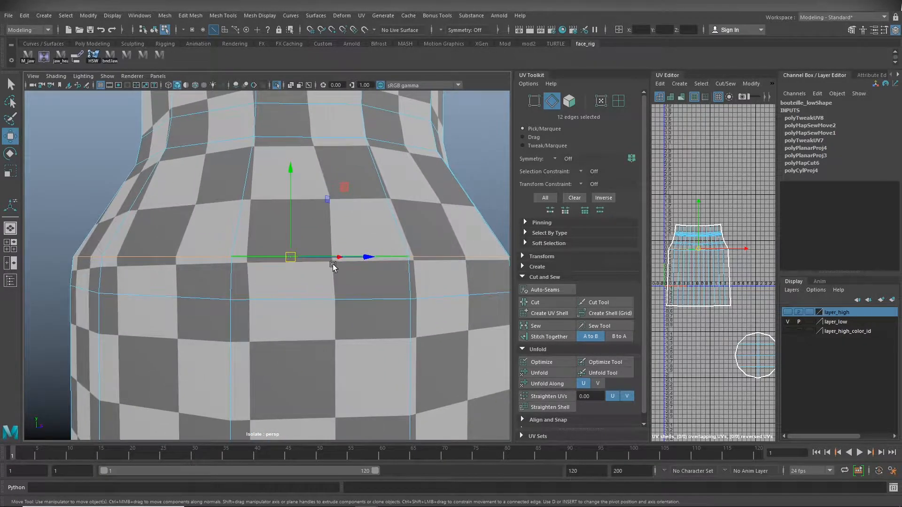
alt+right_drag(364, 263, 155, 295)
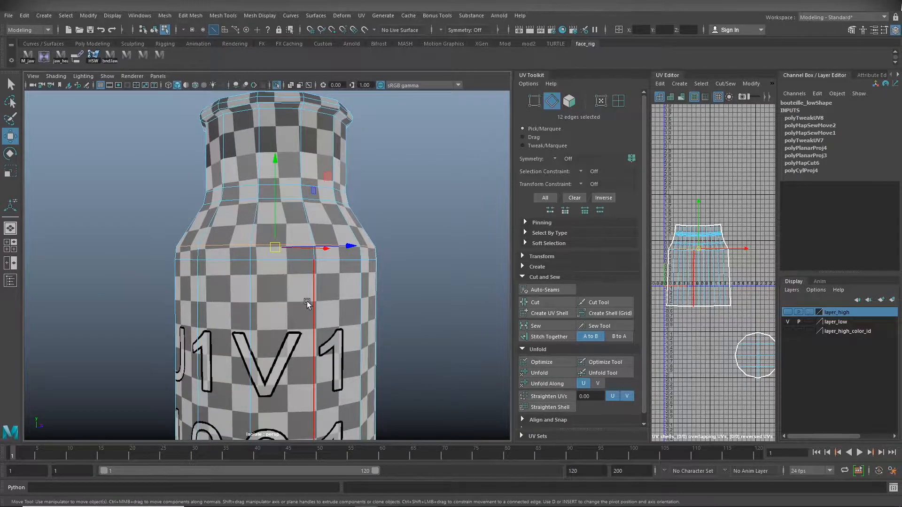
click(540, 303)
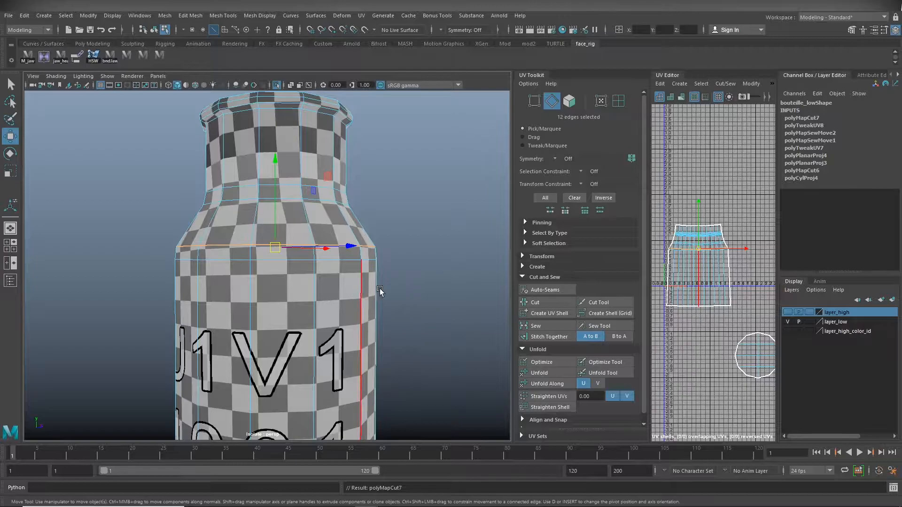
- Select the cylindrical body's separated UV shell and unfold it
click(618, 102)
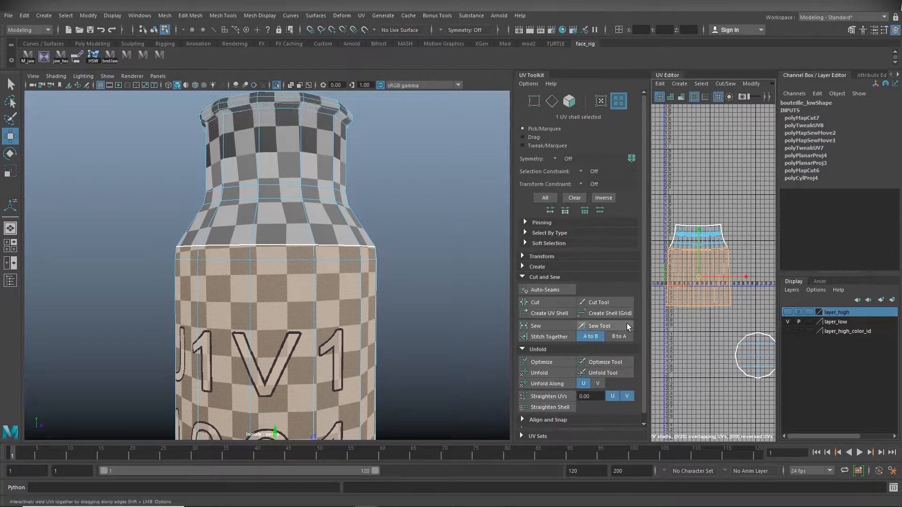
click(541, 373)
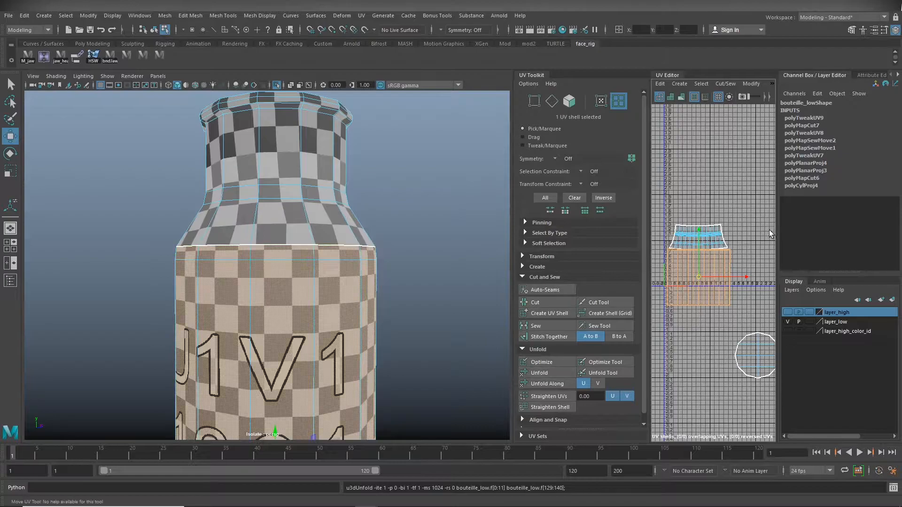
- Examine the checker pattern around the cylindrical body for distortion and for how the vertical seam looks
alt+middle_drag(360, 330, 367, 33)
alt+right_drag(401, 260, 312, 275)
alt+drag(312, 275, 321, 274)
click(386, 269)
alt+drag(334, 318, 423, 328)
alt+right_drag(423, 330, 307, 326)
alt+drag(307, 326, 499, 330)
alt+right_drag(291, 330, 400, 315)
- Widen the UV Editor by narrowing the viewport and moving the UV Toolkit, and bring the body shell into view
alt+right_drag(676, 346, 726, 338)
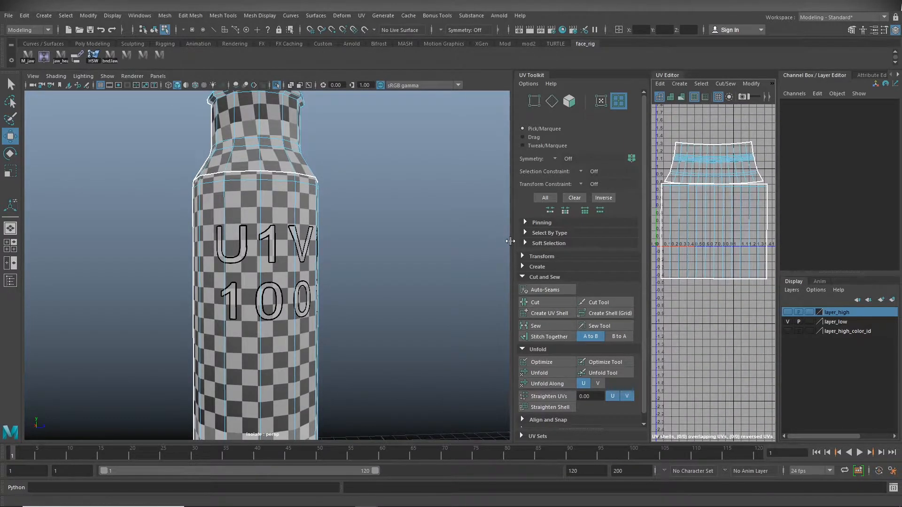
drag(511, 245, 385, 246)
drag(653, 256, 504, 269)
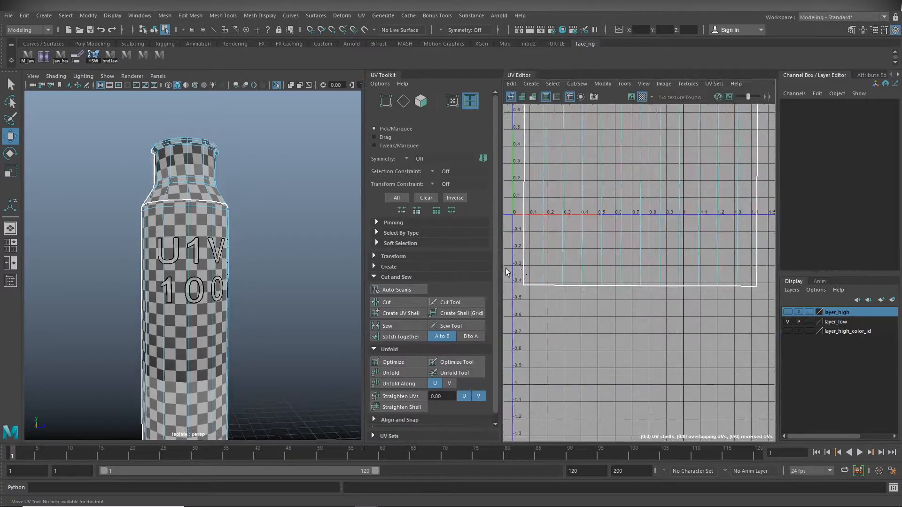
alt+right_drag(627, 308, 664, 312)
alt+middle_drag(664, 312, 669, 431)
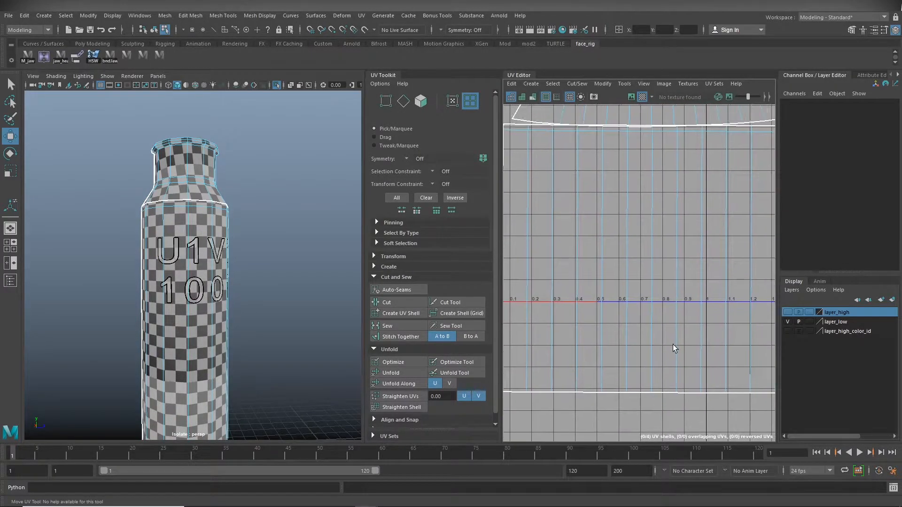
scroll(606, 293, down, 3)
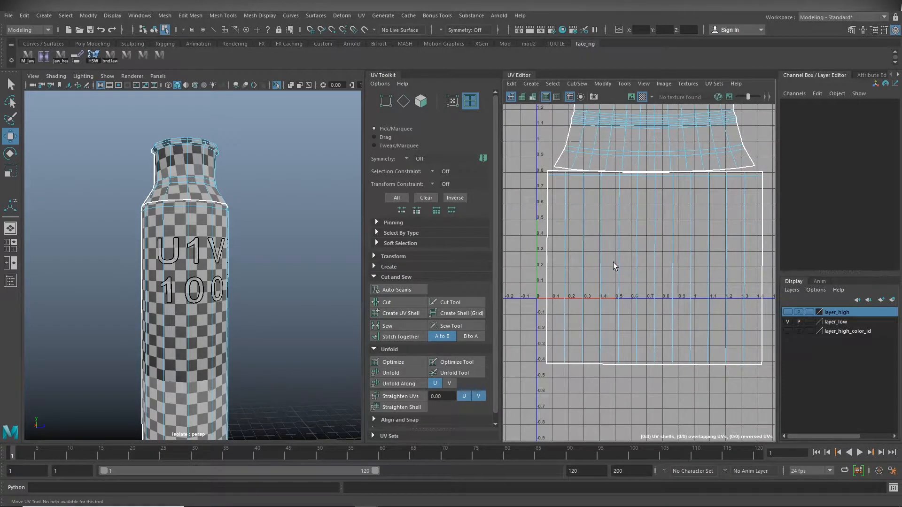
- Select the curved neck and shoulder UV shell and unfold it
alt+drag(256, 269, 293, 300)
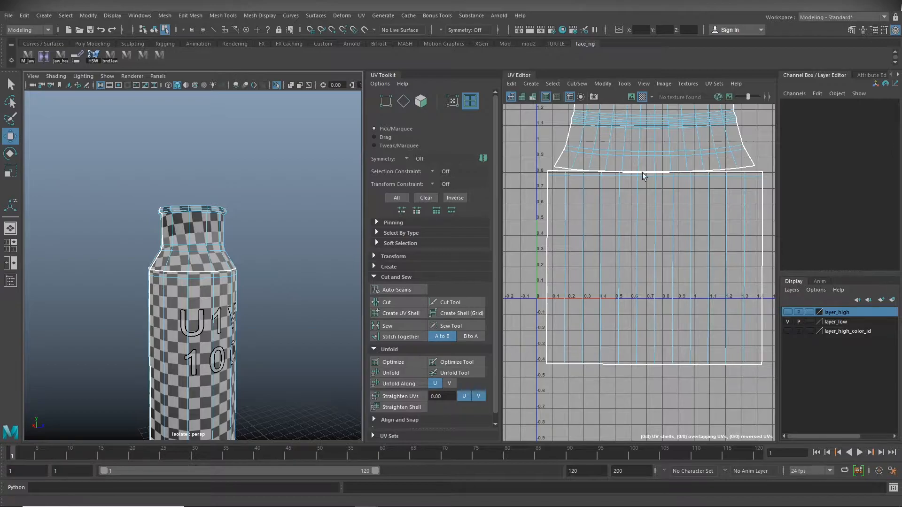
alt+middle_drag(661, 192, 661, 333)
alt+right_drag(660, 334, 721, 328)
click(703, 305)
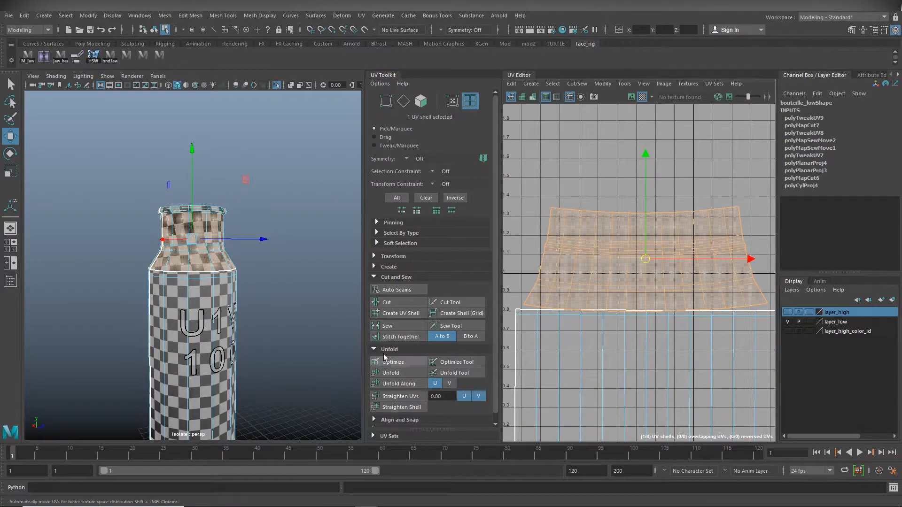
click(397, 373)
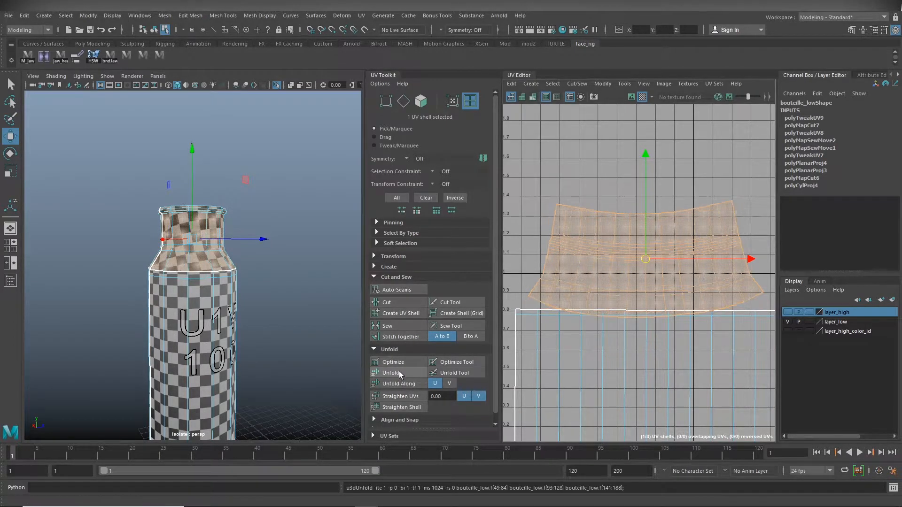
- Move the neck and shoulder UV shell straight up until it clears the body shell
scroll(261, 293, up, 5)
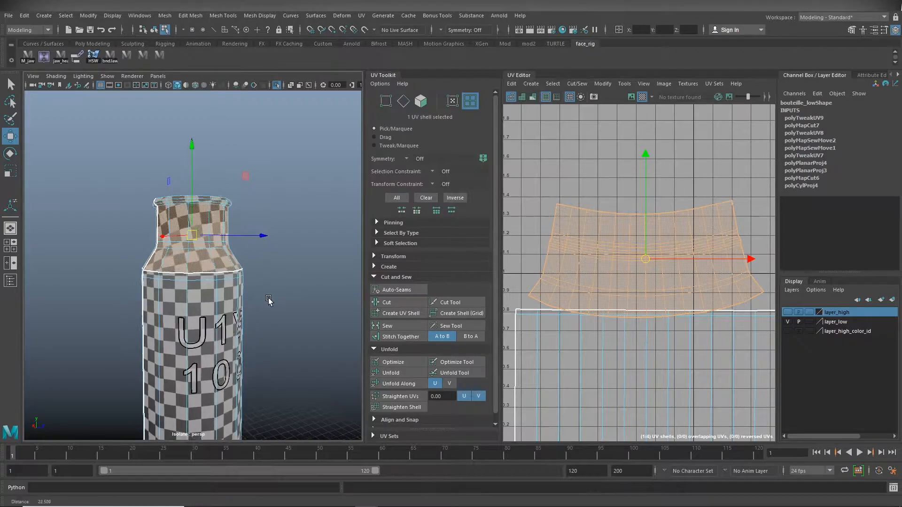
alt+drag(258, 298, 329, 318)
scroll(277, 309, up, 4)
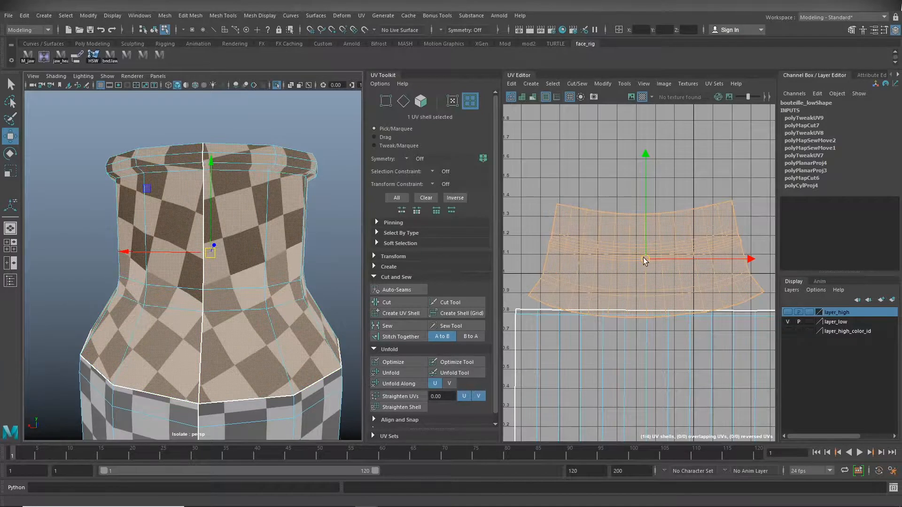
drag(644, 156, 649, 139)
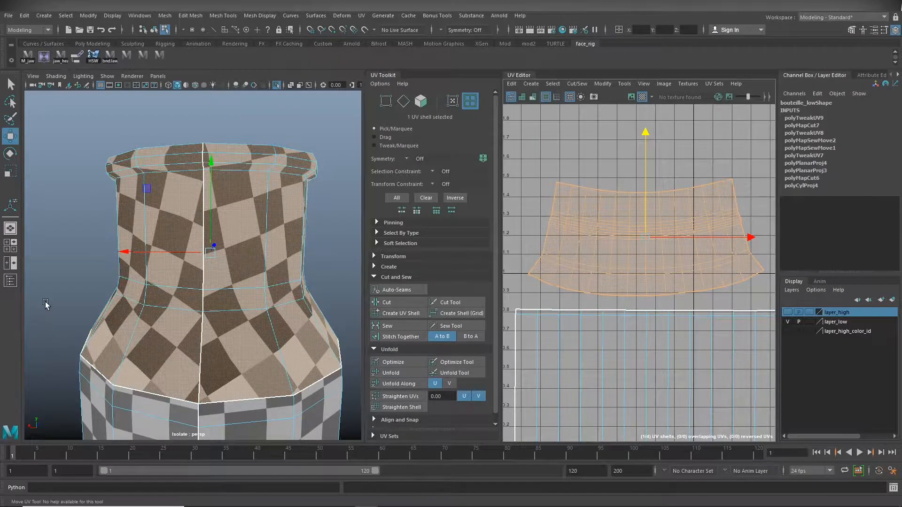
- Examine the checker pattern on the rim, inner neck, outer neck and shoulders for tilted or stretched squares
click(67, 268)
alt+drag(173, 307, 231, 306)
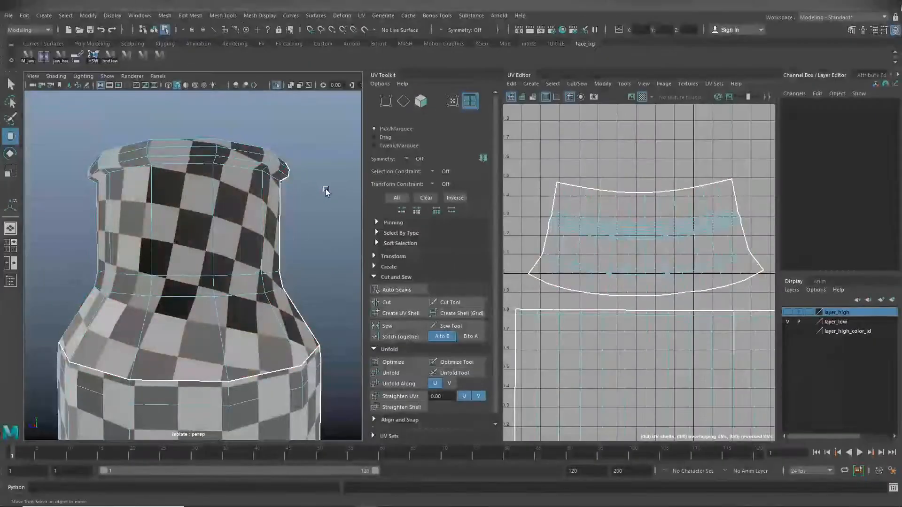
alt+drag(312, 212, 489, 221)
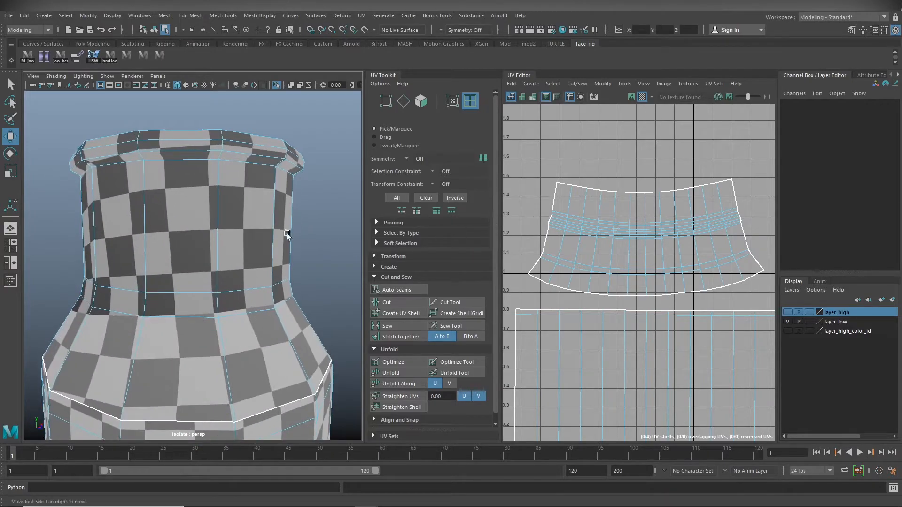
click(300, 238)
alt+right_drag(141, 336, 122, 325)
click(353, 284)
alt+drag(254, 249, 262, 304)
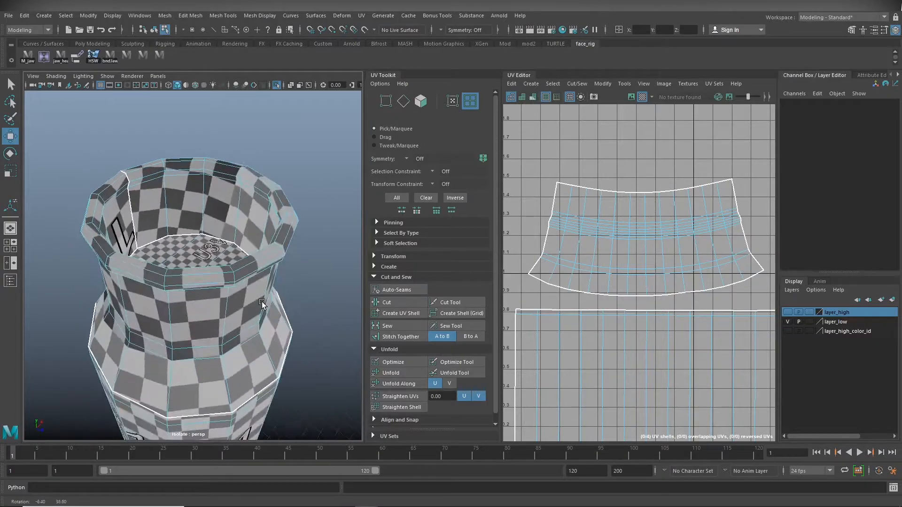
click(645, 225)
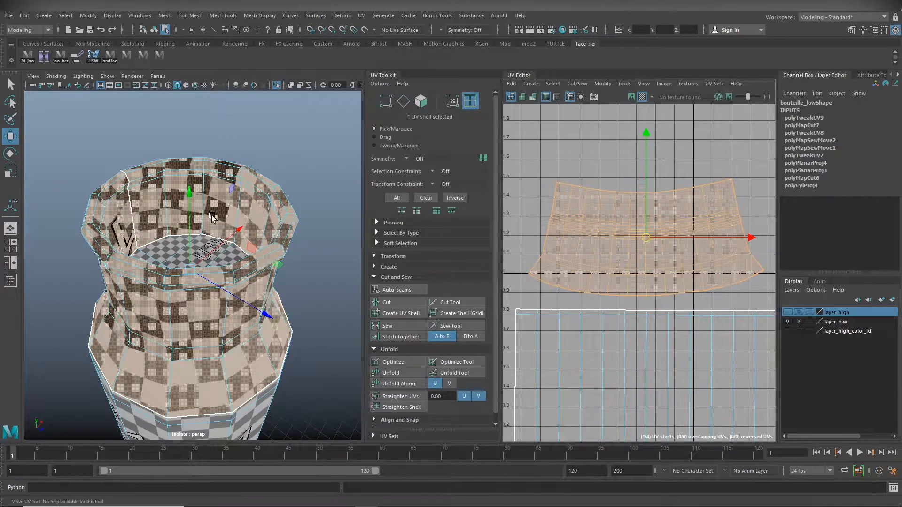
alt+drag(217, 221, 225, 201)
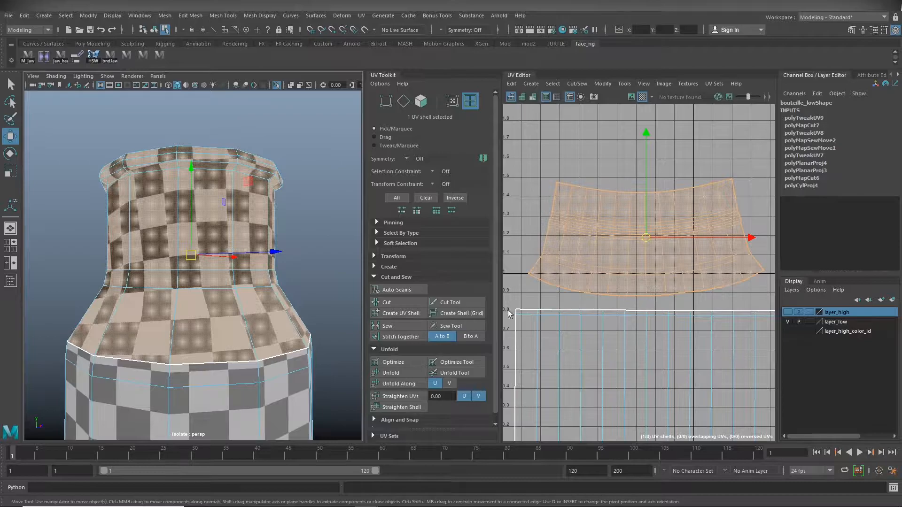
alt+right_drag(156, 338, 235, 318)
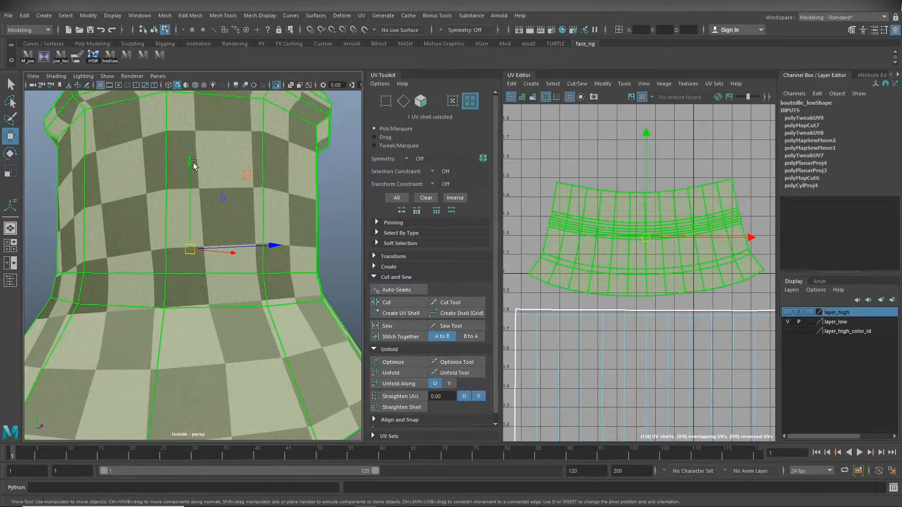
alt+middle_drag(216, 137, 231, 196)
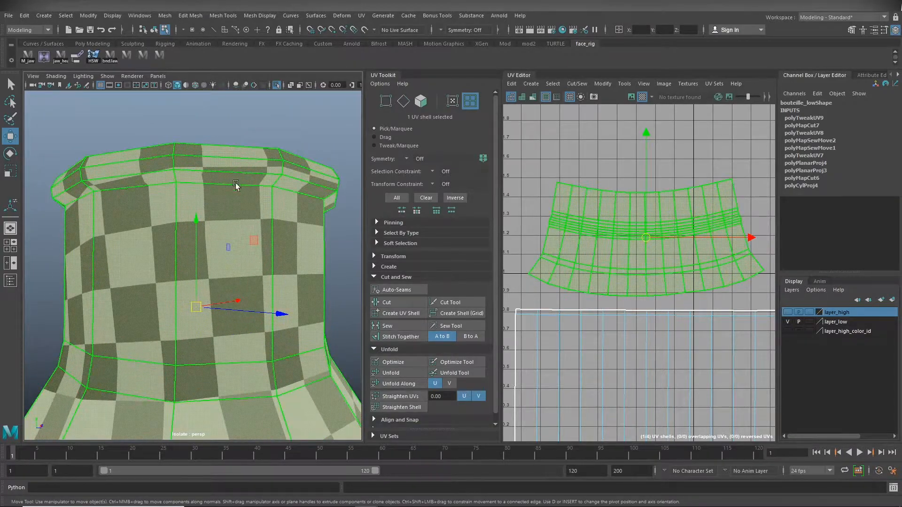
alt+middle_drag(212, 336, 217, 219)
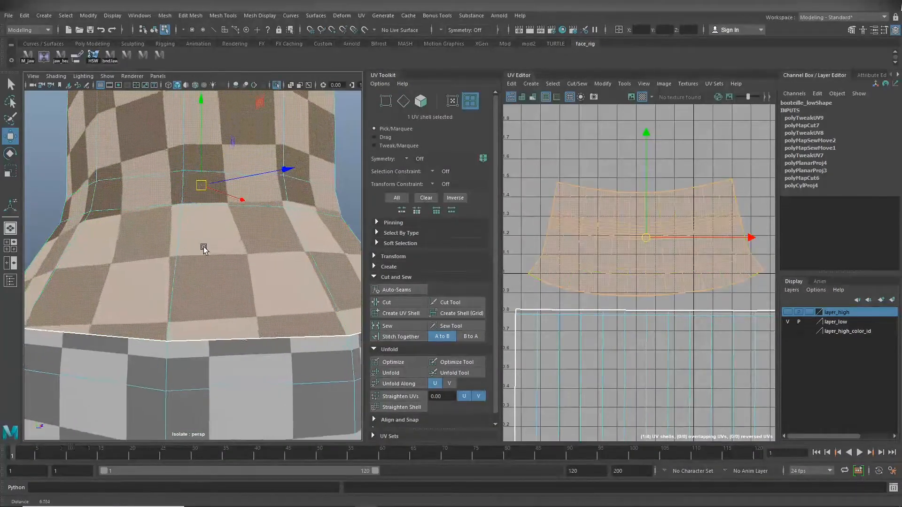
- Select the edge loop where the base of the neck meets the shoulders and cut the UVs along it
alt+right_drag(203, 249, 230, 258)
alt+middle_drag(229, 257, 227, 295)
right_drag(229, 292, 231, 213)
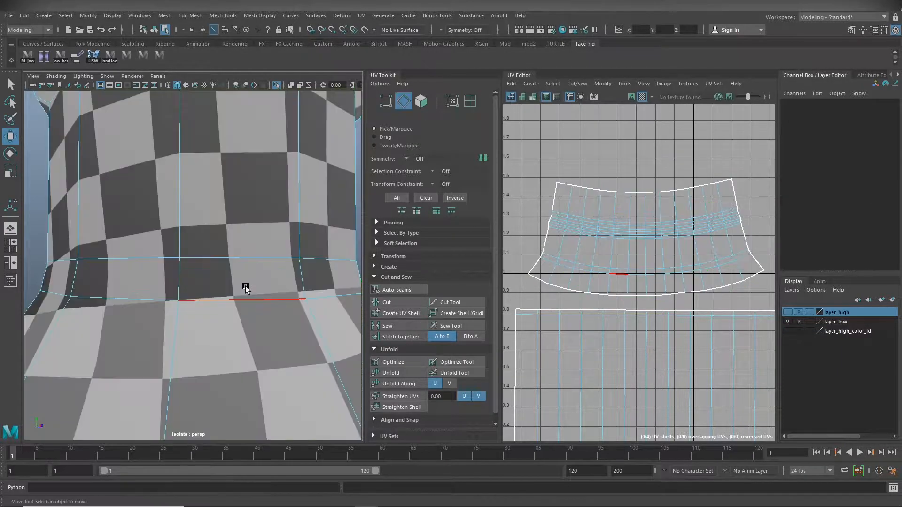
click(242, 293)
alt+right_drag(241, 294, 204, 301)
alt+drag(266, 277, 230, 278)
alt+right_drag(238, 275, 351, 270)
mouse_move(163, 316)
alt+mouse_down()
mouse_move(193, 314)
mouse_move(131, 332)
mouse_move(155, 326)
alt+mouse_up()
double_click(165, 284)
click(391, 303)
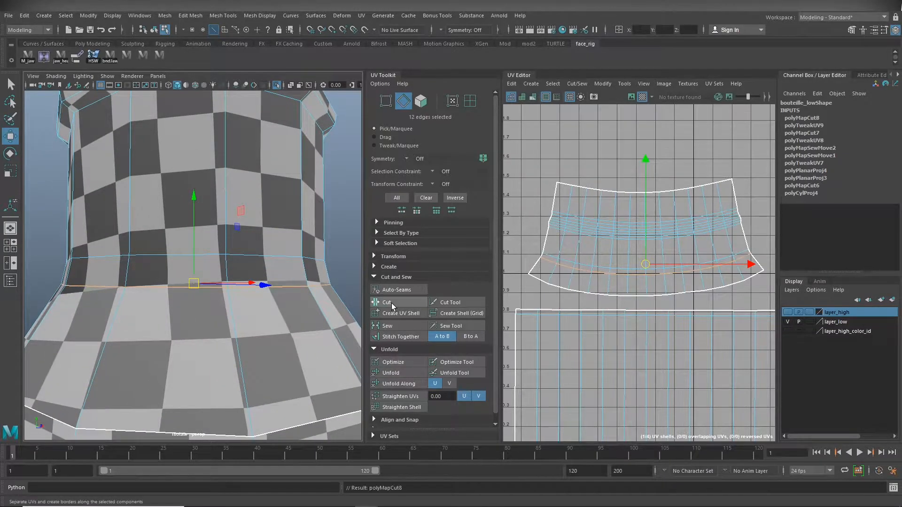
- Select both the neck and the shoulder UV shells, unfold them and optimize the result
click(470, 100)
drag(576, 172, 614, 299)
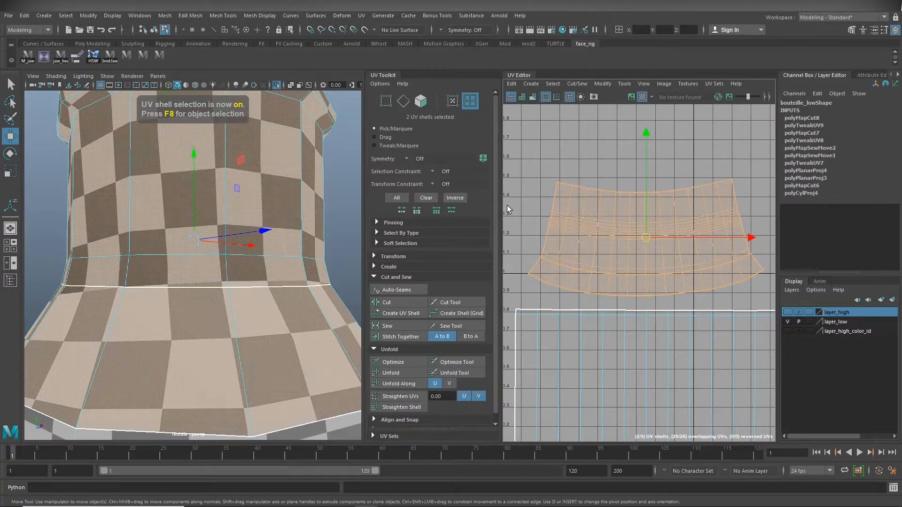
click(398, 371)
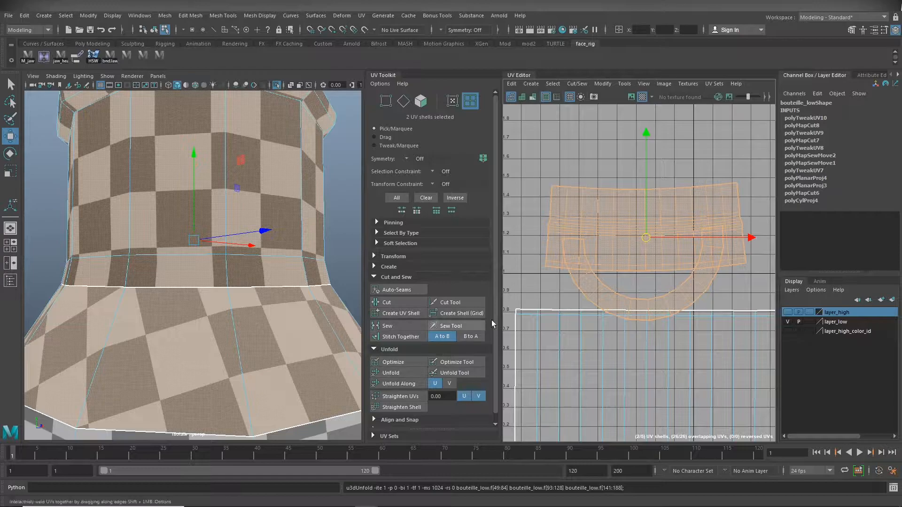
click(405, 367)
click(405, 367)
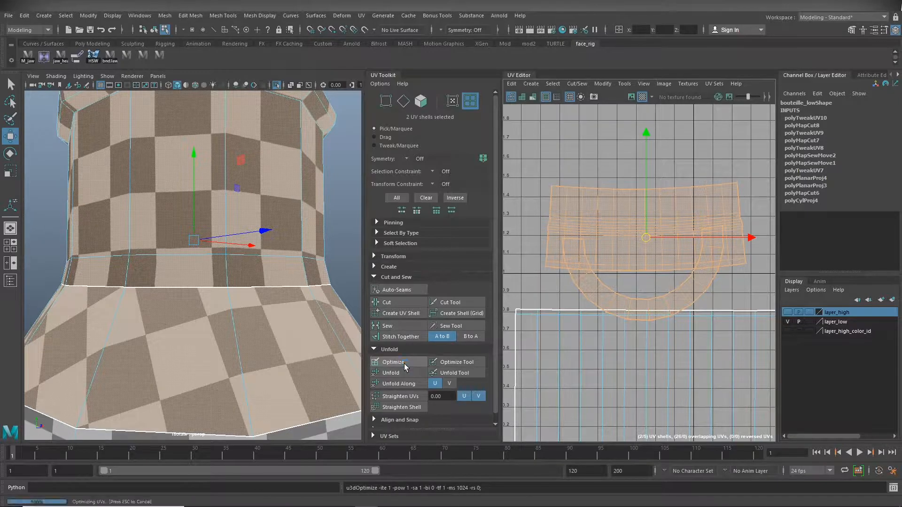
click(404, 367)
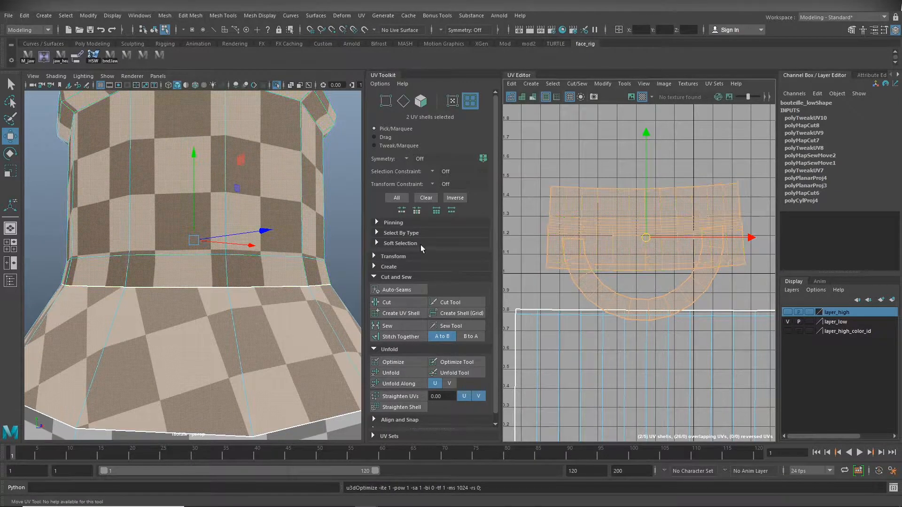
- Move the neck UV shell straight up, clear of the curved shoulder shell, and rotate it slightly until it sits level
click(338, 207)
alt+right_drag(318, 220, 219, 228)
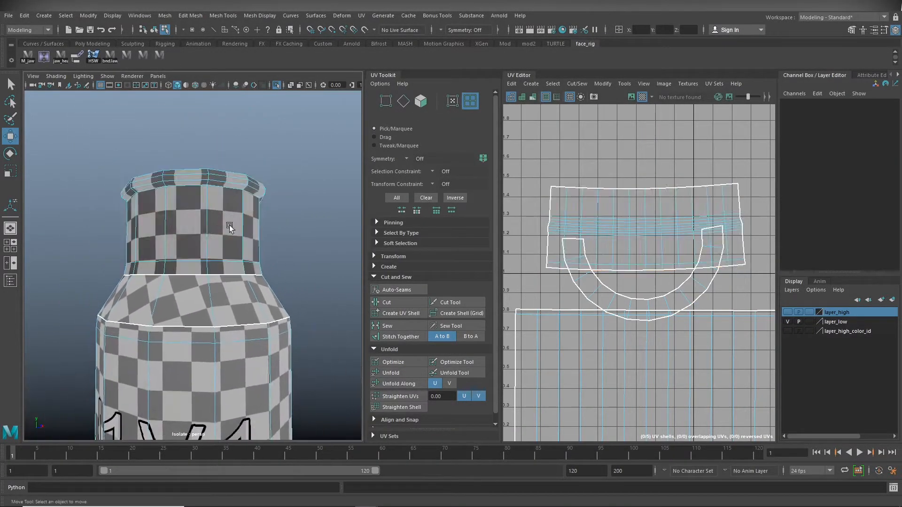
alt+drag(298, 261, 314, 273)
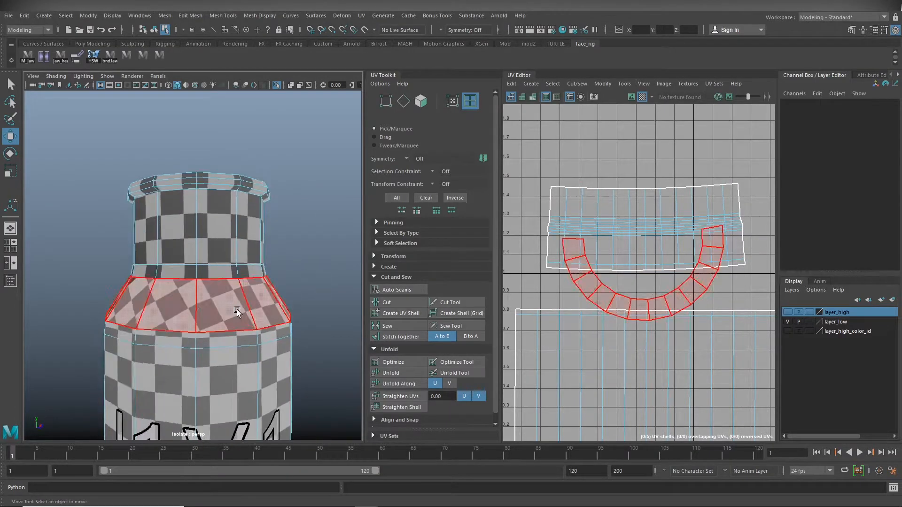
alt+drag(173, 315, 277, 307)
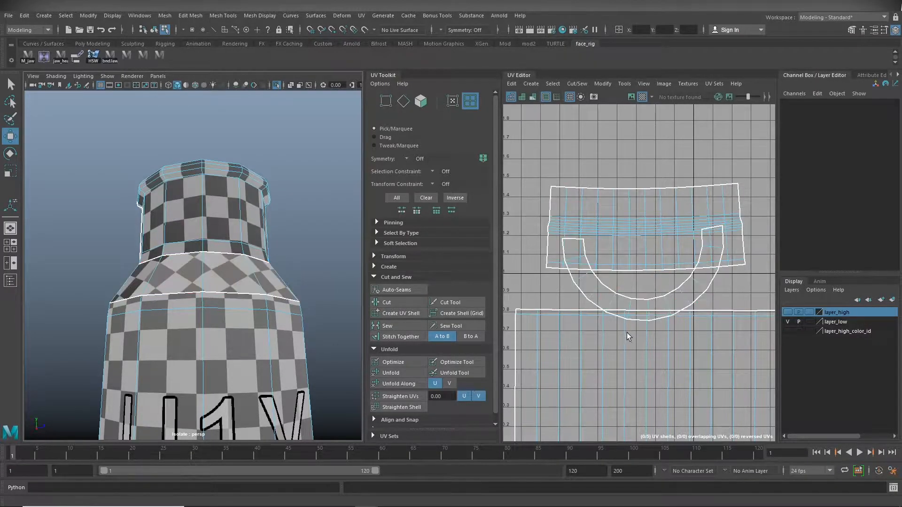
alt+drag(235, 252, 266, 306)
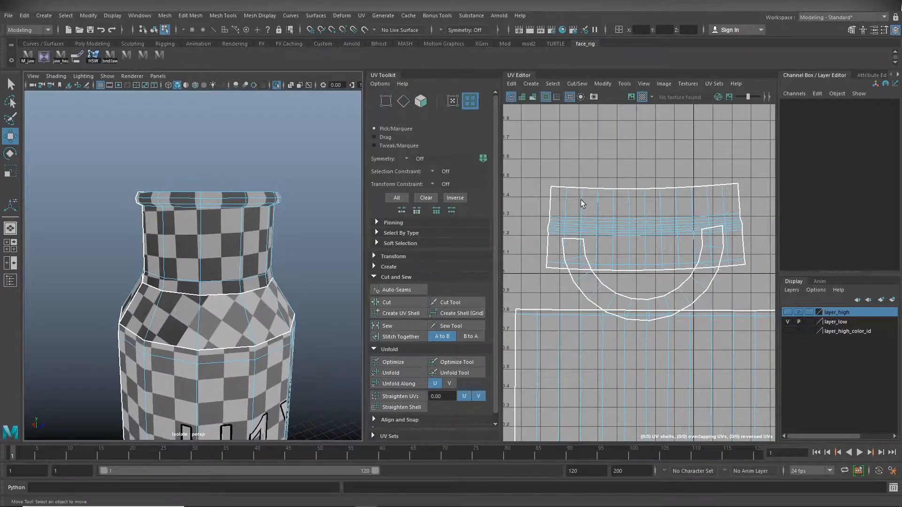
click(653, 198)
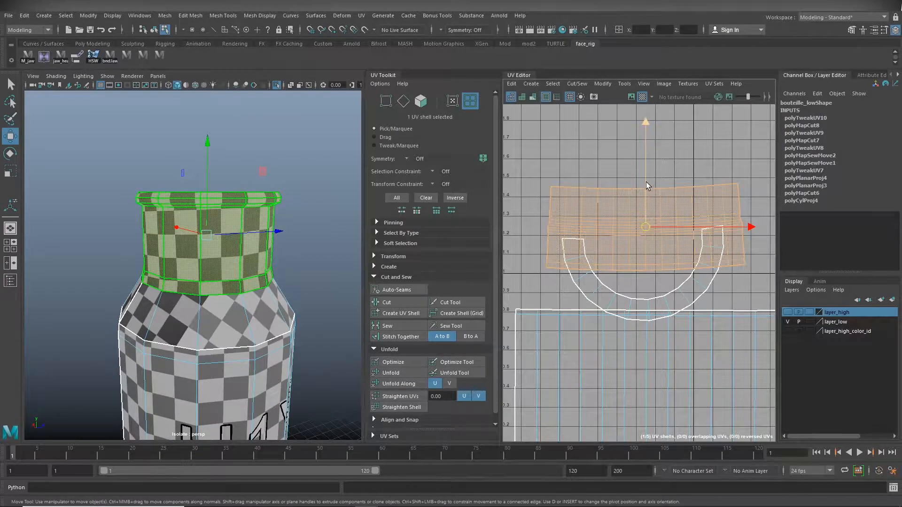
drag(646, 123, 648, 87)
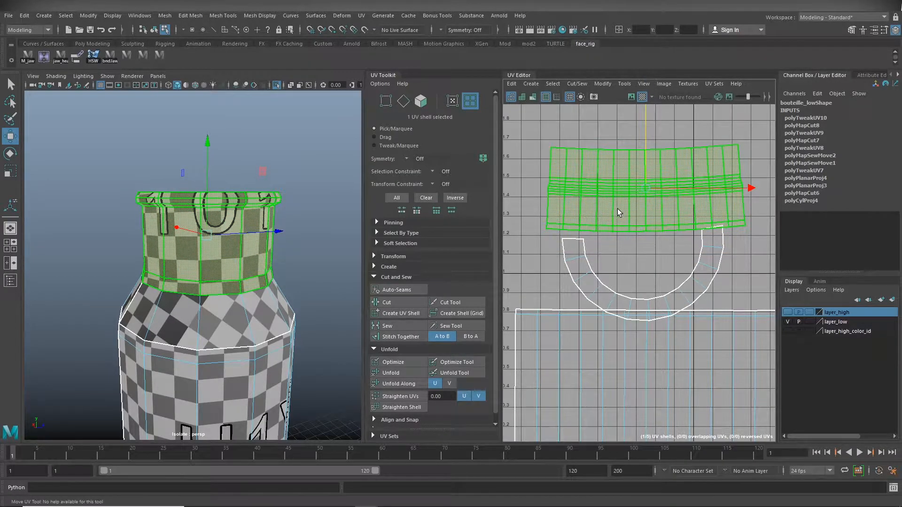
key(e)
drag(692, 212, 691, 215)
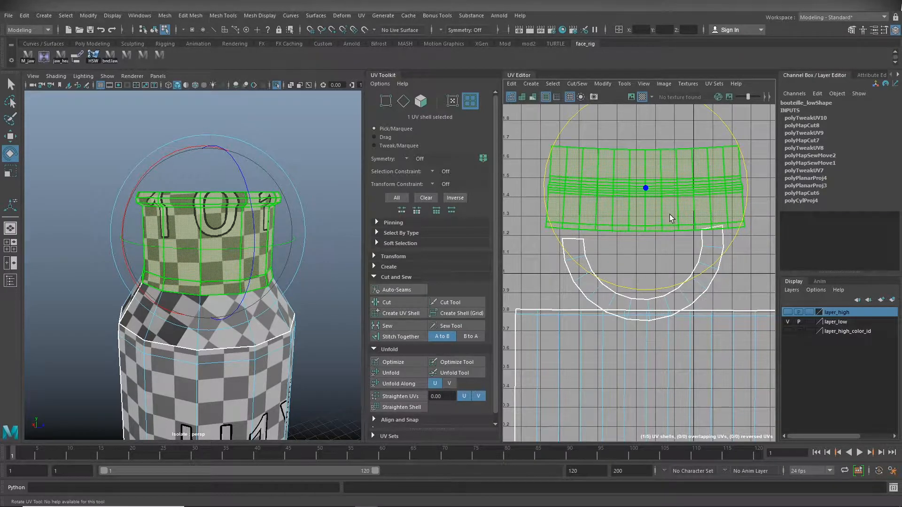
- Examine the checker pattern around the neck, shoulders and body of the bottle for distortion and matching square size
alt+drag(222, 297, 490, 290)
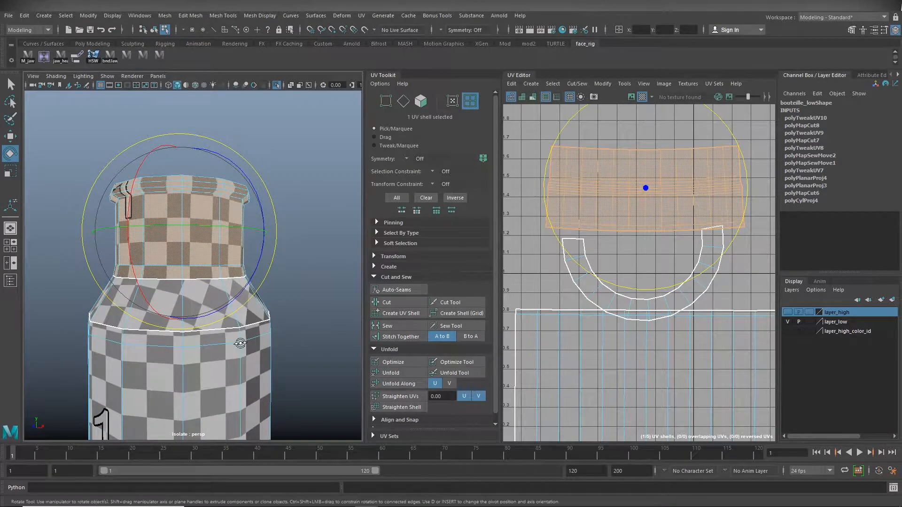
alt+drag(240, 340, 315, 355)
alt+right_drag(315, 356, 97, 366)
alt+drag(96, 366, 163, 348)
alt+right_drag(163, 348, 402, 344)
alt+middle_drag(276, 320, 278, 356)
alt+drag(270, 339, 266, 359)
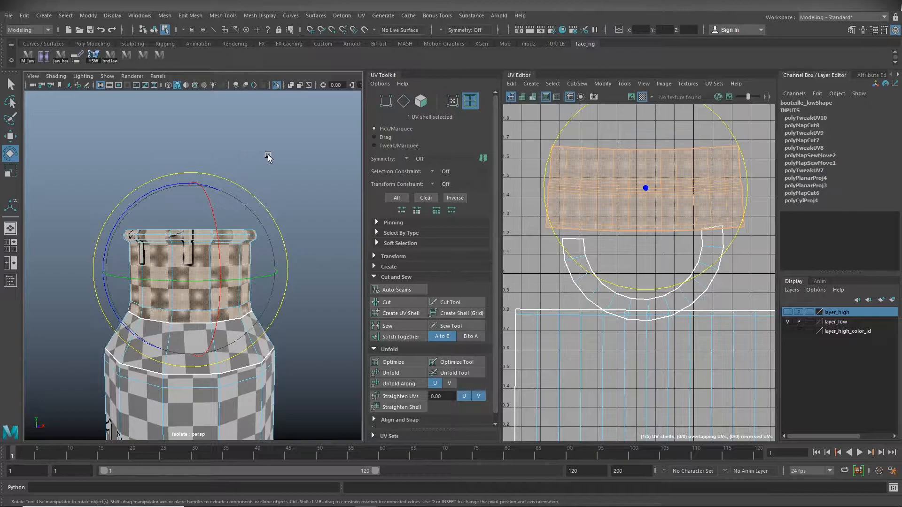
click(259, 168)
alt+drag(259, 169, 275, 285)
alt+right_drag(276, 287, 101, 308)
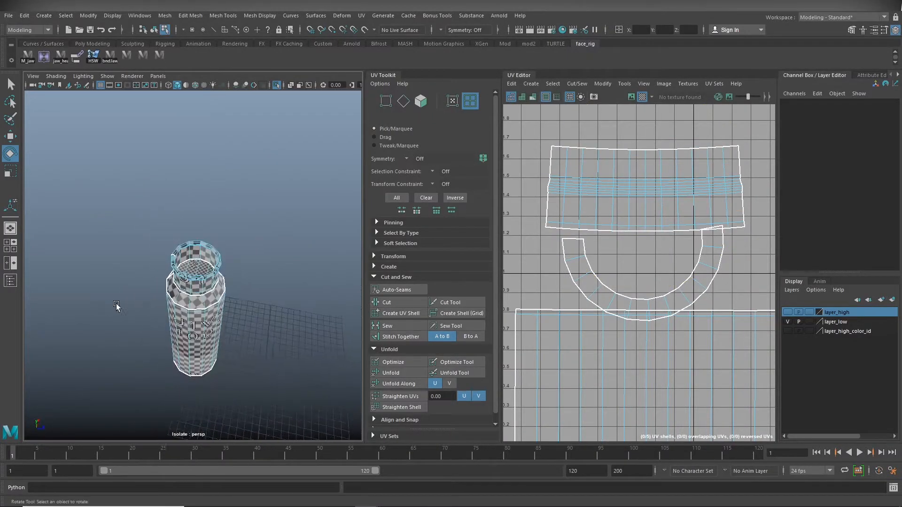
alt+drag(100, 307, 338, 312)
scroll(644, 254, down, 6)
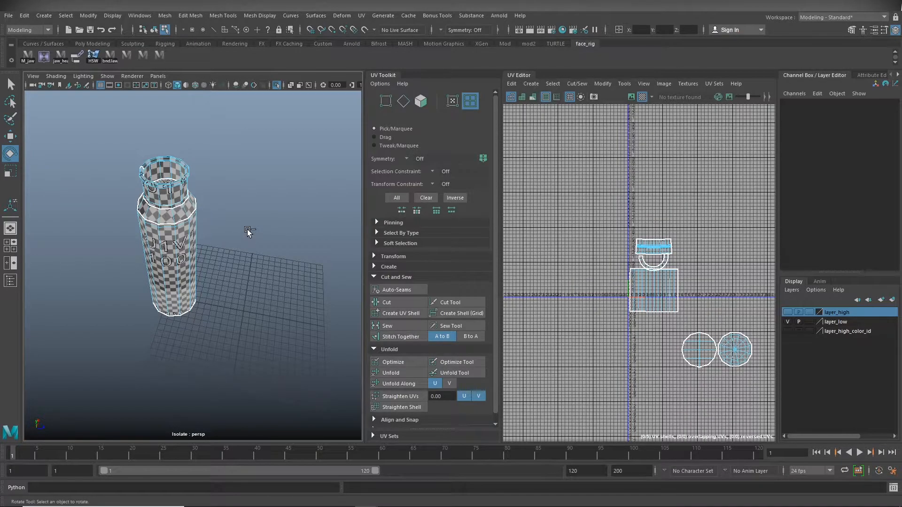
- Leave isolation to show every part, return to object mode and select all four low-poly objects
key(ctrl+1)
right_drag(273, 242, 326, 222)
click(310, 385)
drag(75, 368, 332, 120)
- Open the Layout UVs options for the four selected objects and reset the settings to their defaults
alt+right_drag(669, 282, 498, 277)
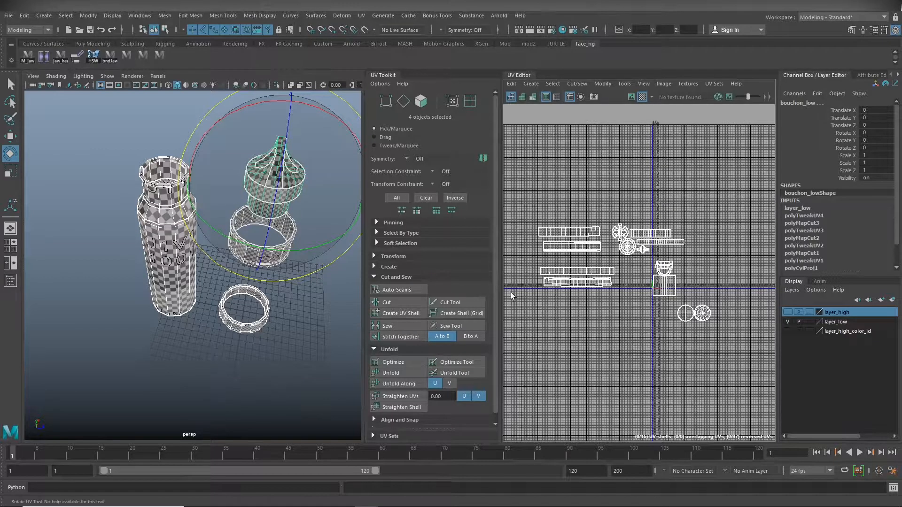
alt+right_drag(599, 331, 865, 287)
alt+middle_drag(655, 286, 492, 350)
alt+right_drag(516, 304, 729, 277)
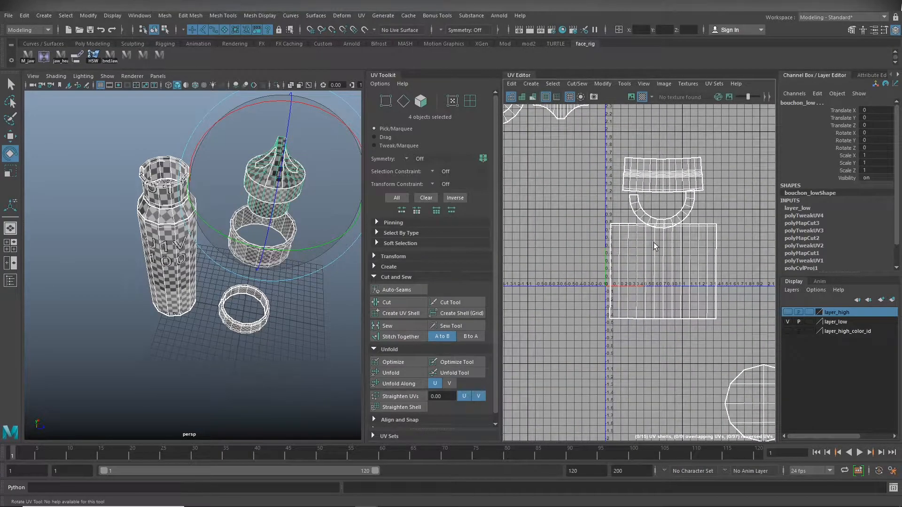
alt+right_drag(669, 280, 536, 293)
alt+right_drag(536, 293, 430, 293)
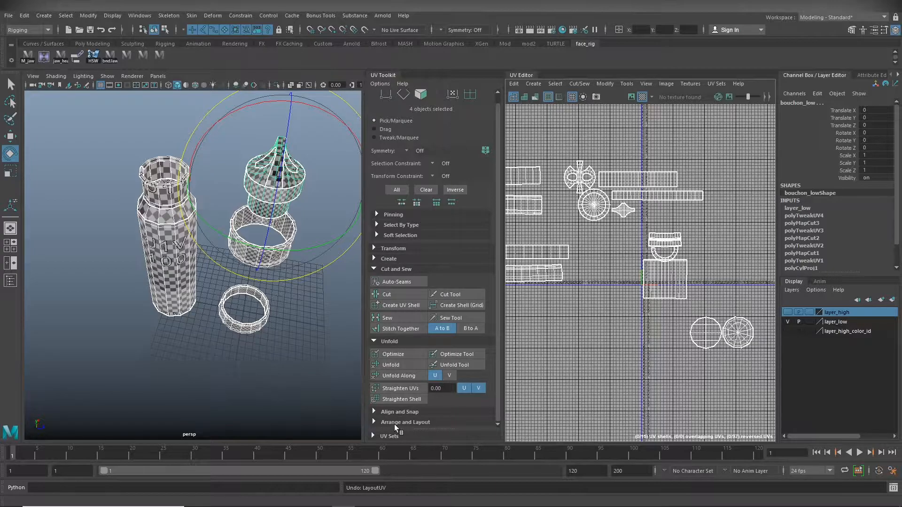
click(374, 421)
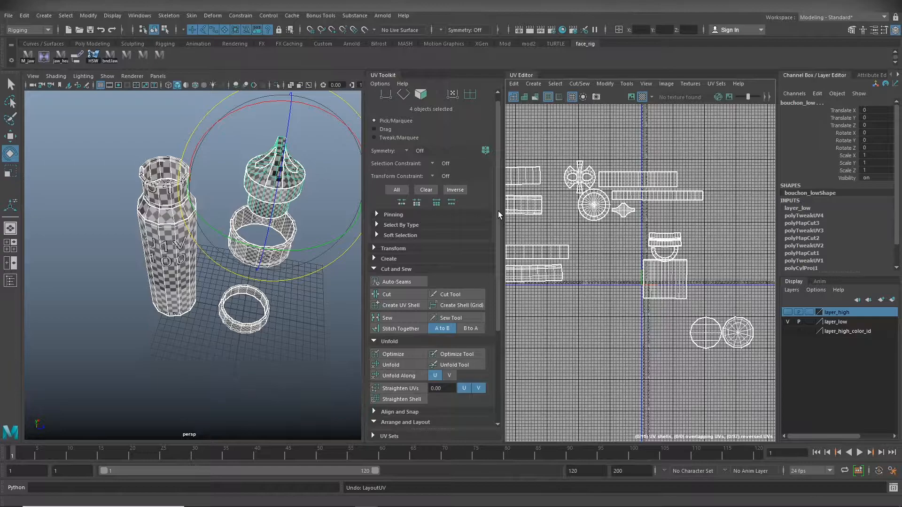
drag(497, 215, 494, 311)
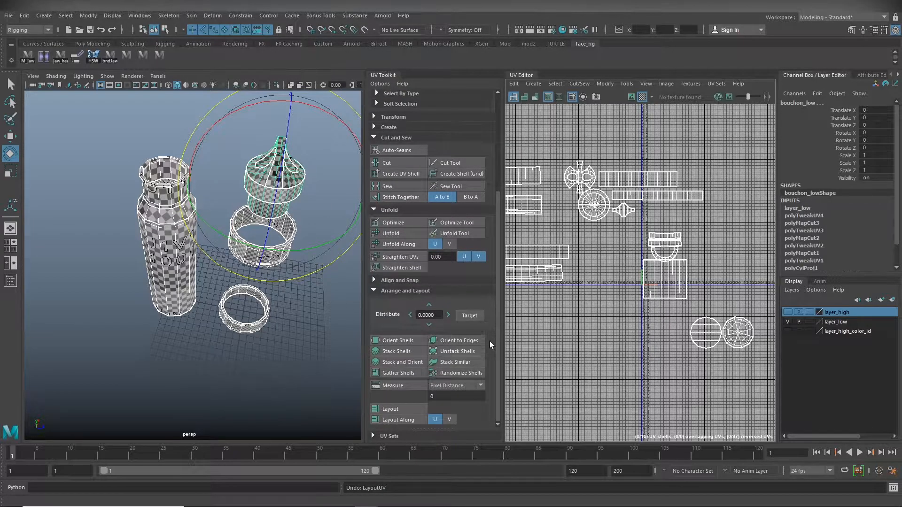
shift+click(396, 409)
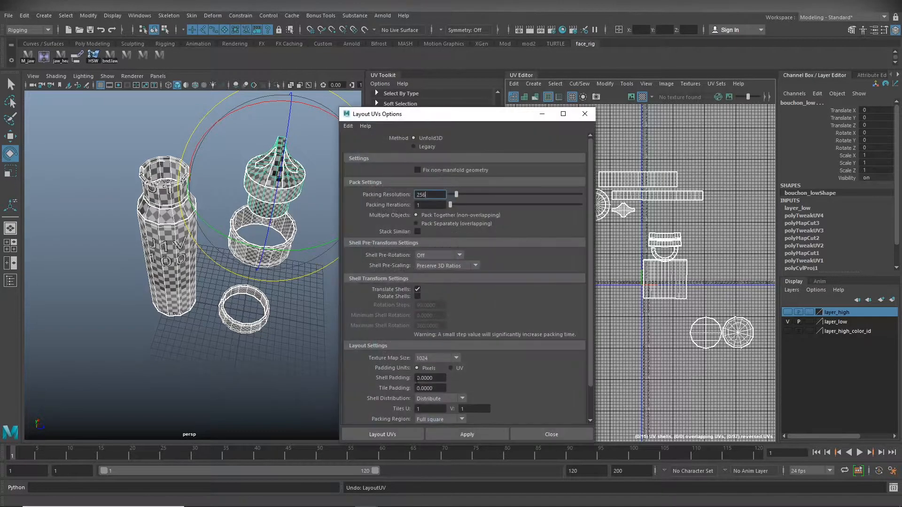
drag(385, 117, 414, 105)
click(378, 113)
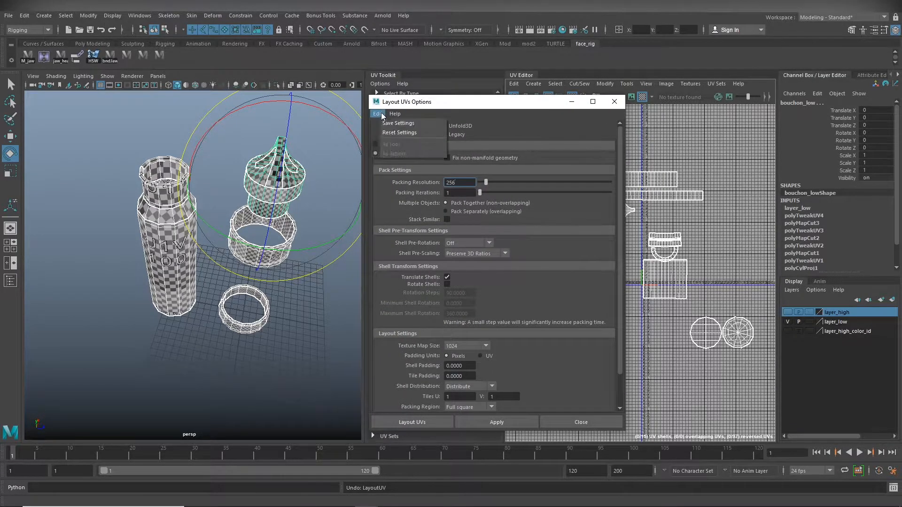
click(385, 128)
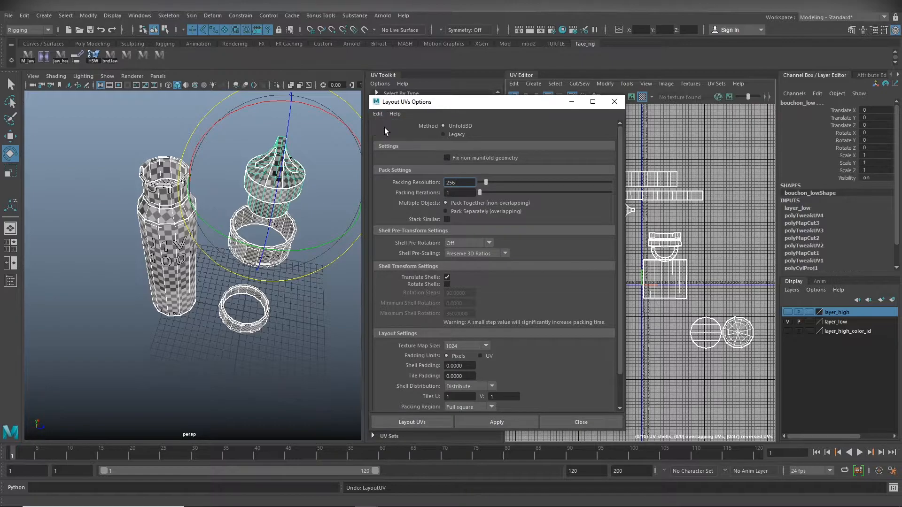
- Allow shells to rotate during the layout and set the texture map size to 2048
click(447, 284)
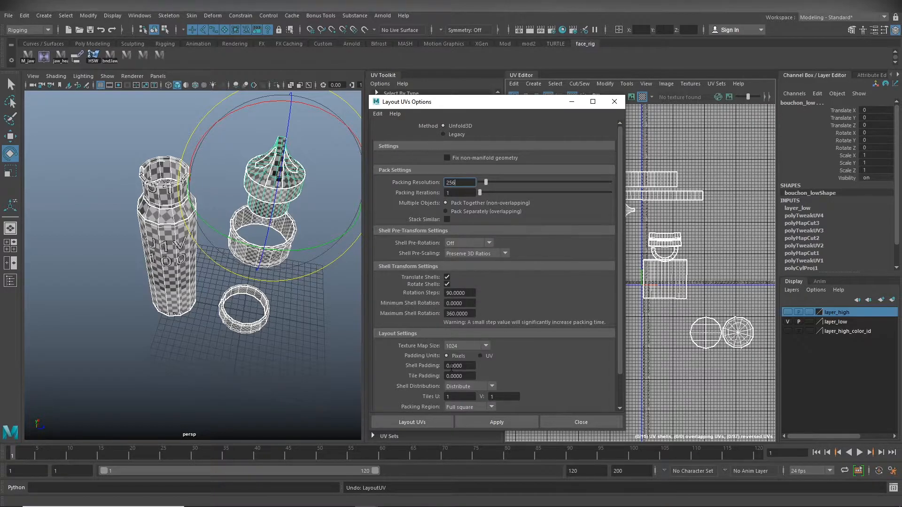
click(460, 345)
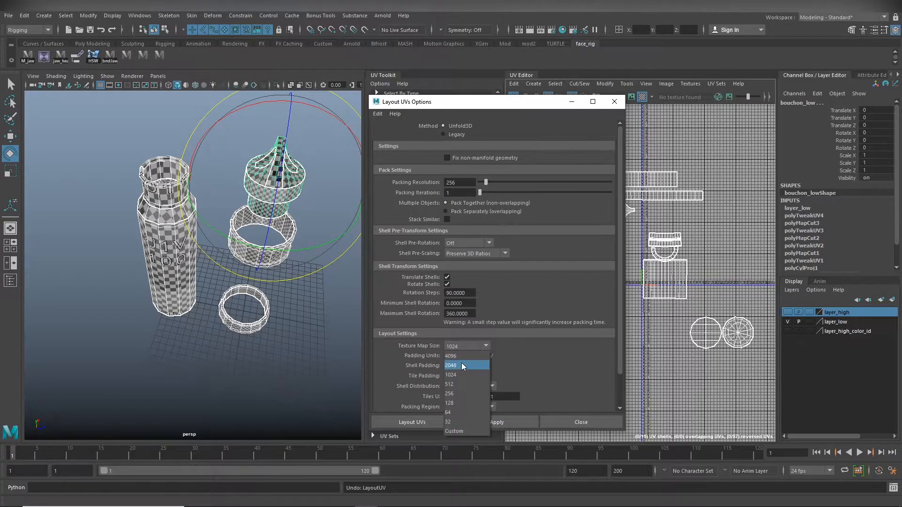
click(463, 366)
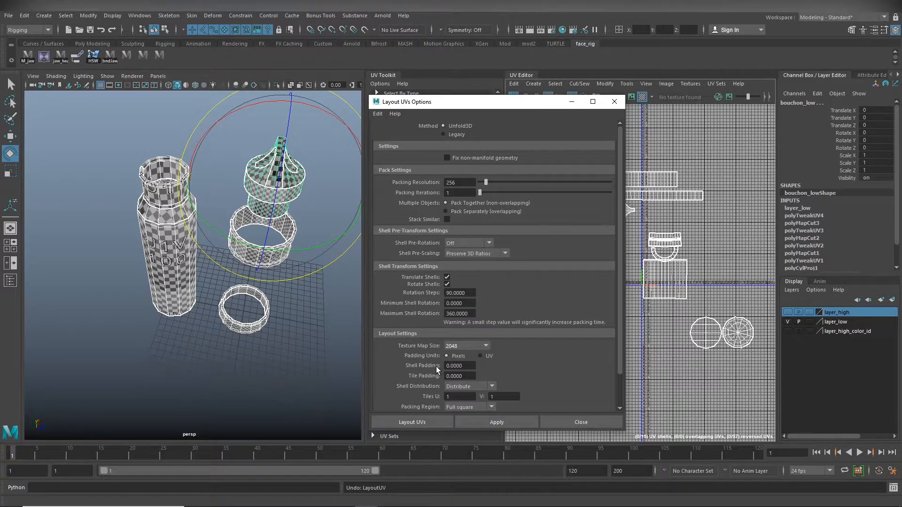
- Set shell padding and tile padding to 40 pixels each and lay out the UVs of the four objects
click(458, 366)
text(40)
click(466, 377)
text(40)
key(Return)
drag(504, 101, 426, 99)
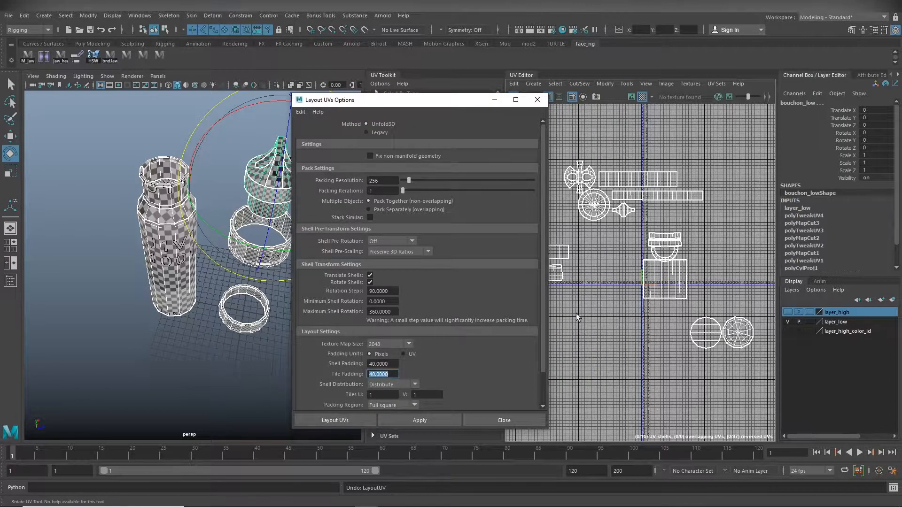
click(349, 420)
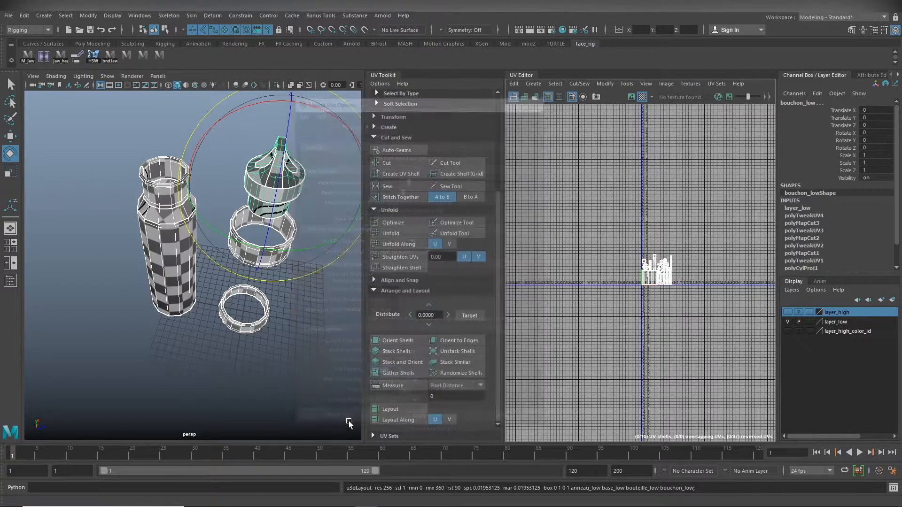
- Examine the checker pattern on the bottle, both rings and the stopper, comparing the square size between the objects
click(309, 407)
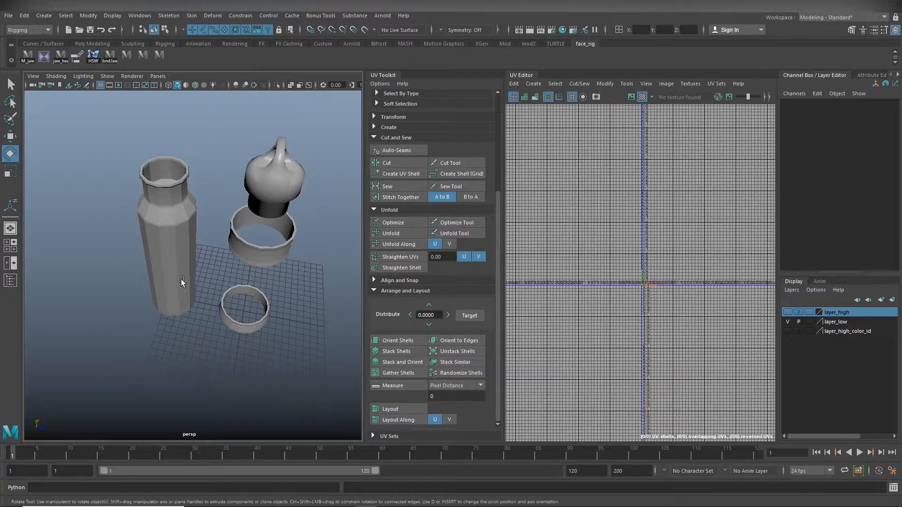
click(153, 315)
alt+drag(304, 357, 304, 309)
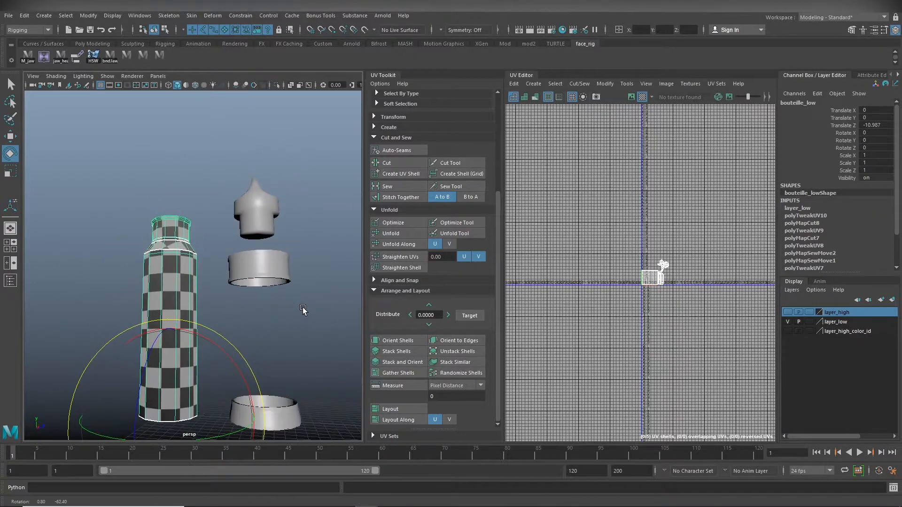
drag(275, 146, 188, 430)
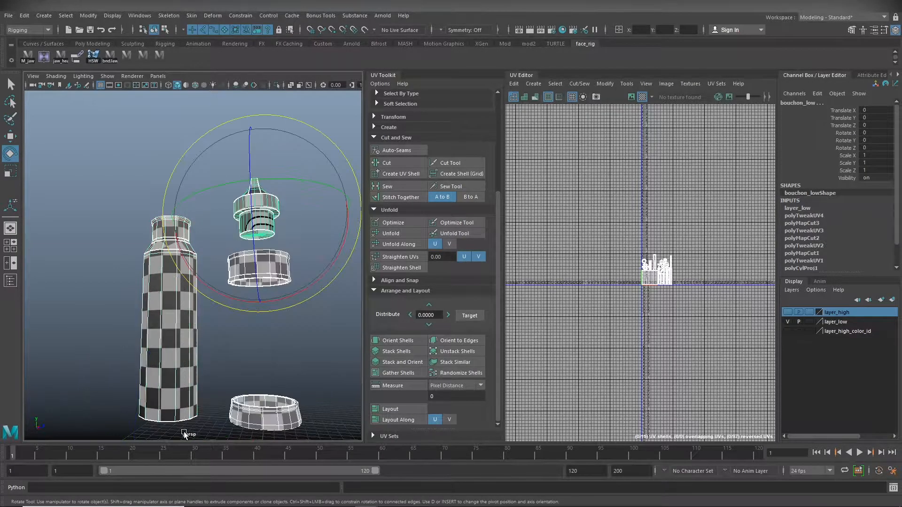
alt+drag(273, 341, 286, 359)
alt+right_drag(277, 362, 252, 365)
alt+middle_drag(252, 366, 195, 143)
alt+right_drag(103, 212, 172, 211)
alt+middle_drag(178, 240, 249, 278)
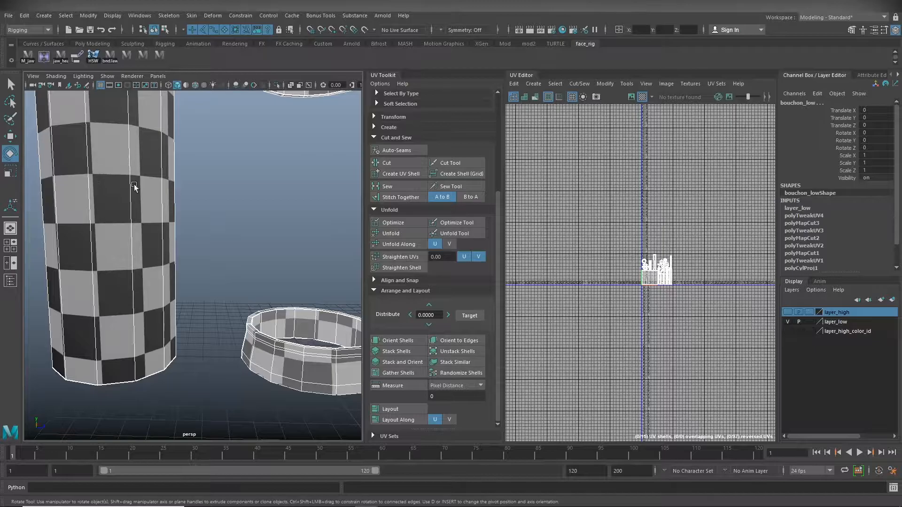
alt+middle_drag(282, 251, 230, 445)
alt+drag(230, 445, 243, 327)
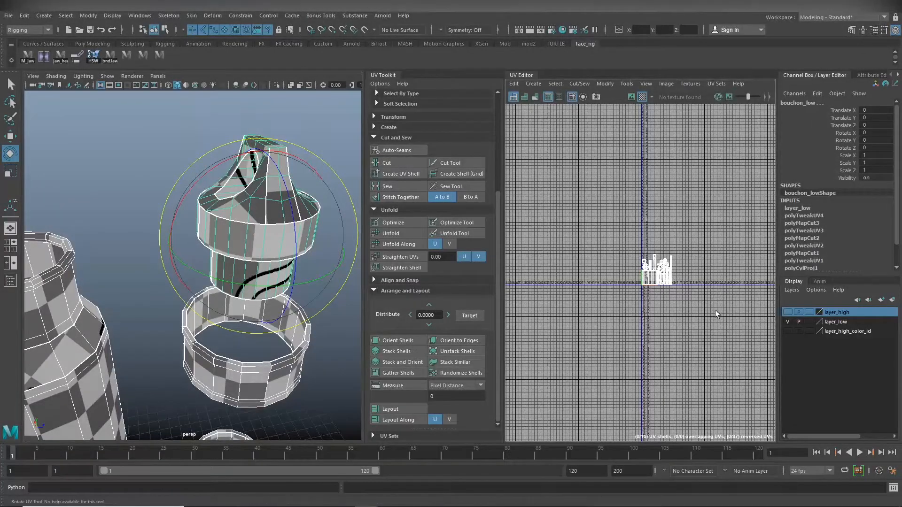
- Frame the packed shells of the first UV tile and enlarge the UV Editor area next to the perspective view
drag(626, 295, 687, 234)
alt+right_drag(600, 266, 647, 247)
alt+middle_drag(647, 248, 624, 207)
alt+right_drag(624, 207, 685, 209)
alt+middle_drag(651, 219, 676, 225)
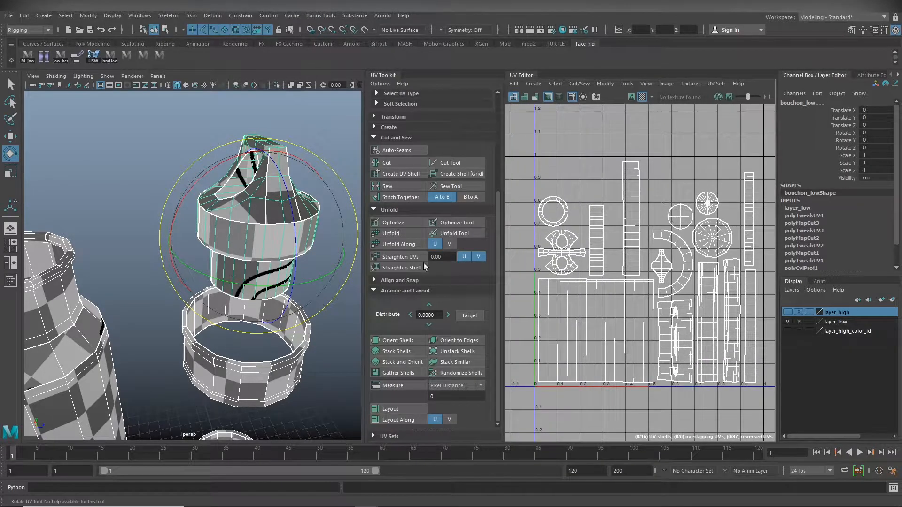
drag(364, 261, 327, 261)
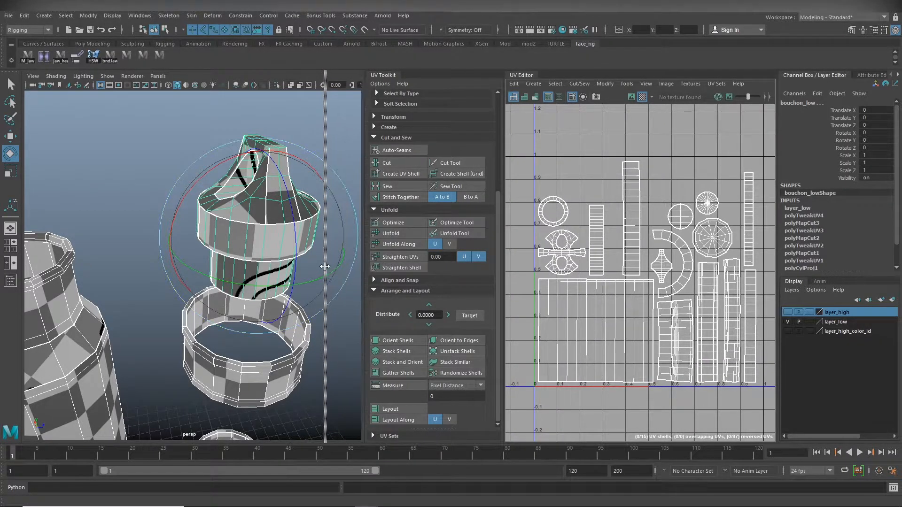
drag(505, 262, 466, 263)
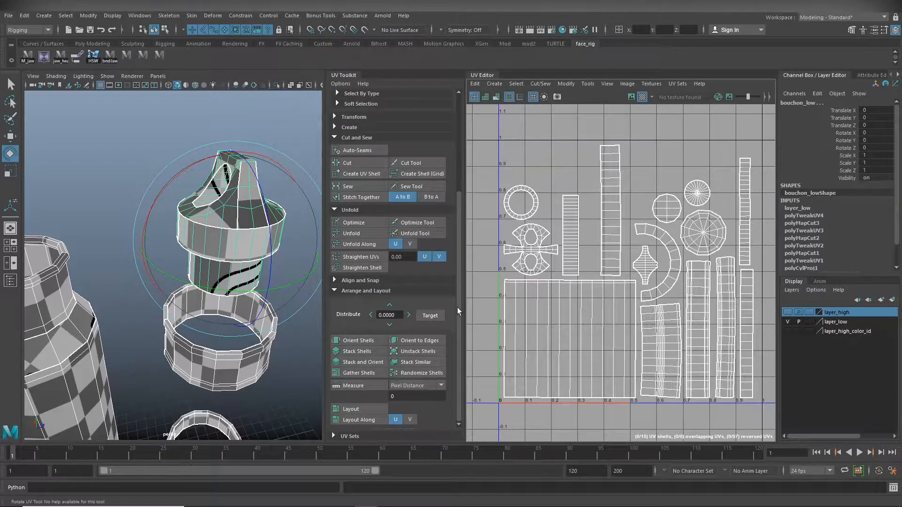
- Expand the UV Transform settings and get the texel density of the large bottle body shell
drag(459, 202, 475, 162)
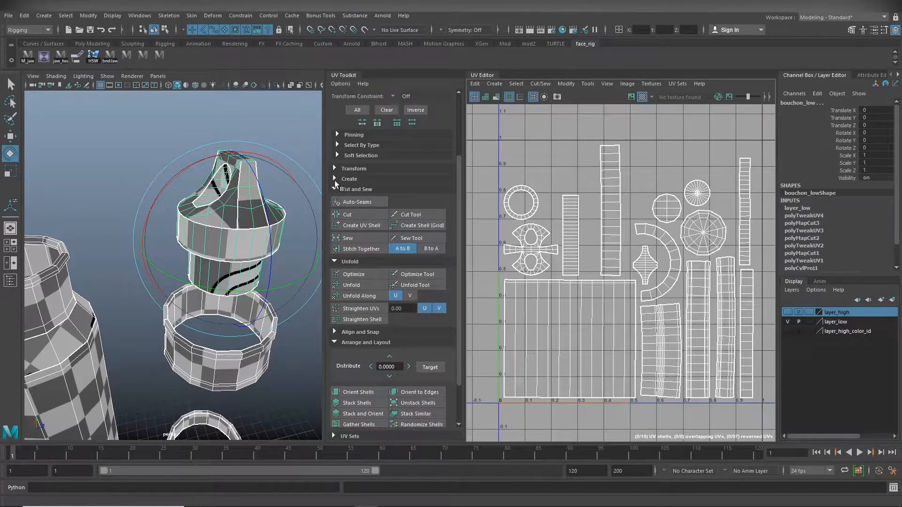
click(334, 168)
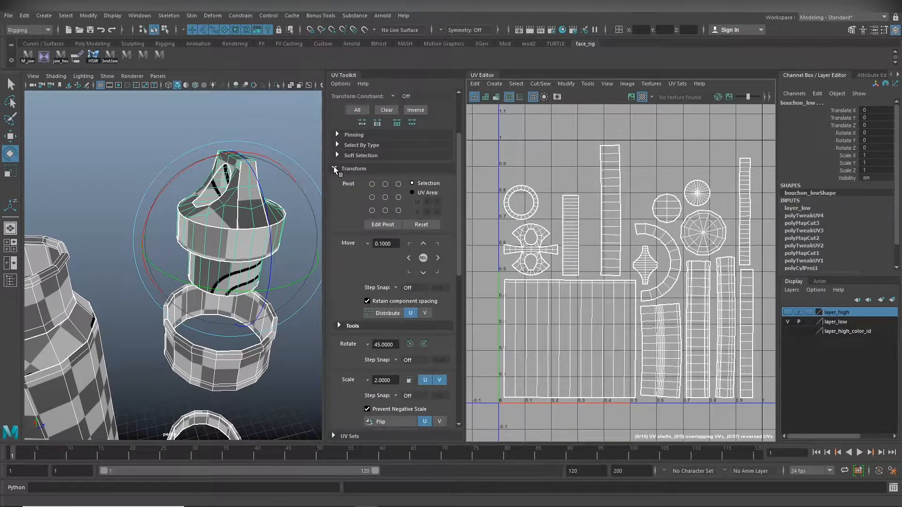
drag(458, 165, 467, 249)
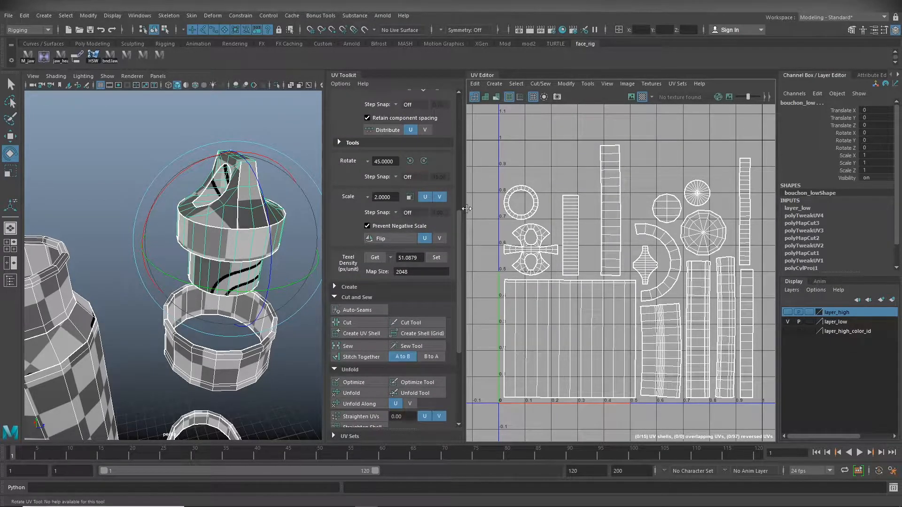
drag(459, 221, 475, 237)
click(437, 102)
click(542, 311)
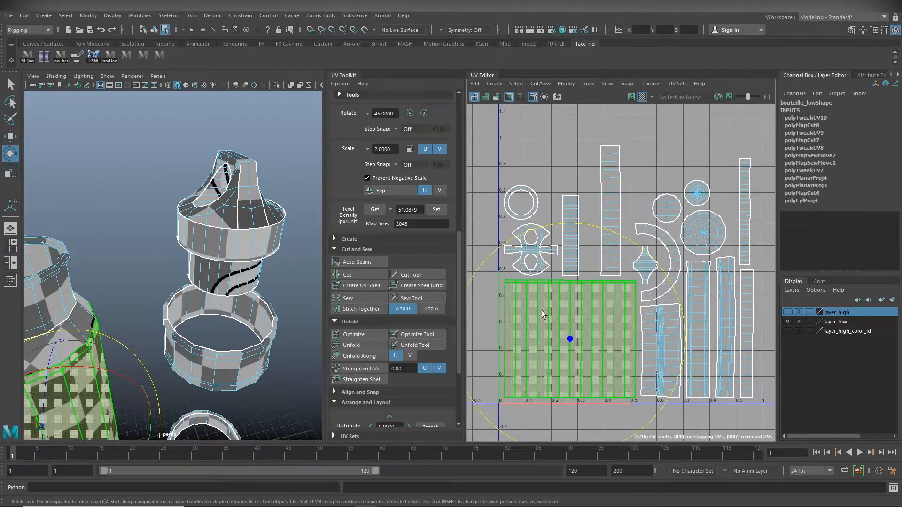
click(378, 209)
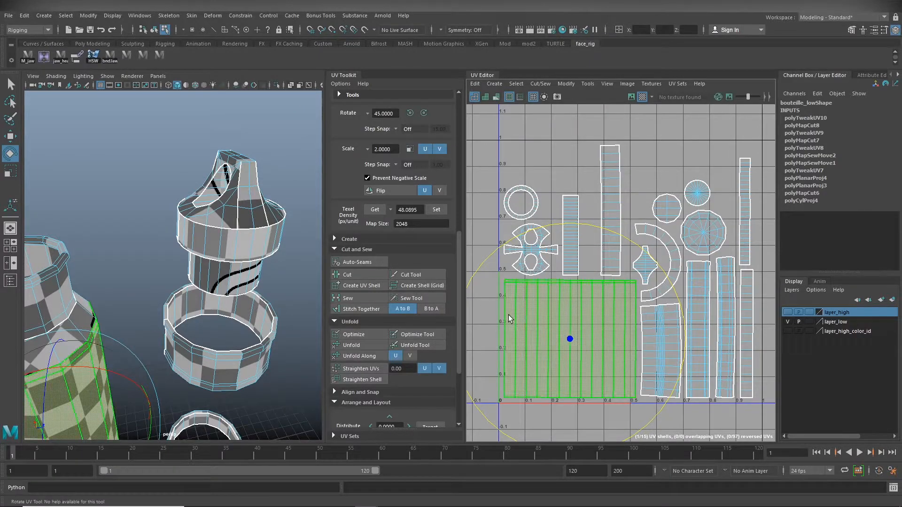
- Set the texel density map size to 1024 and get the bottle body shell's density for that size
click(504, 299)
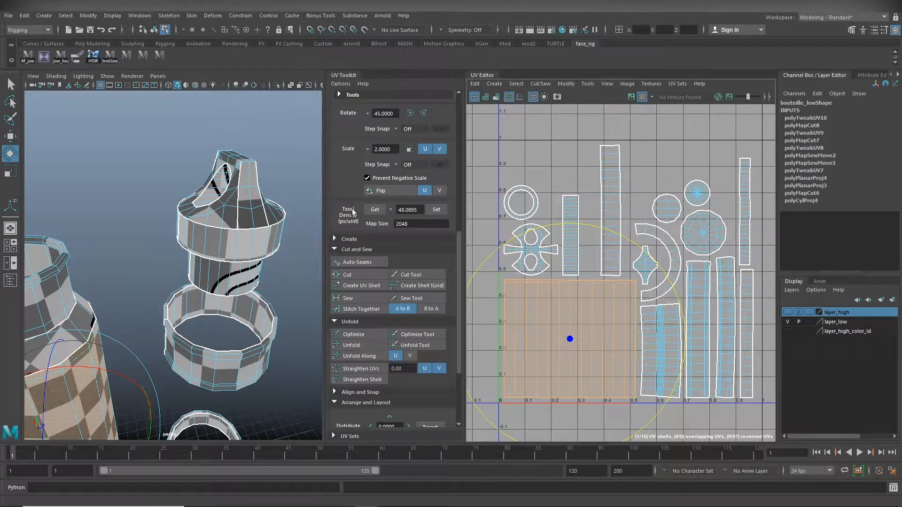
double_click(419, 223)
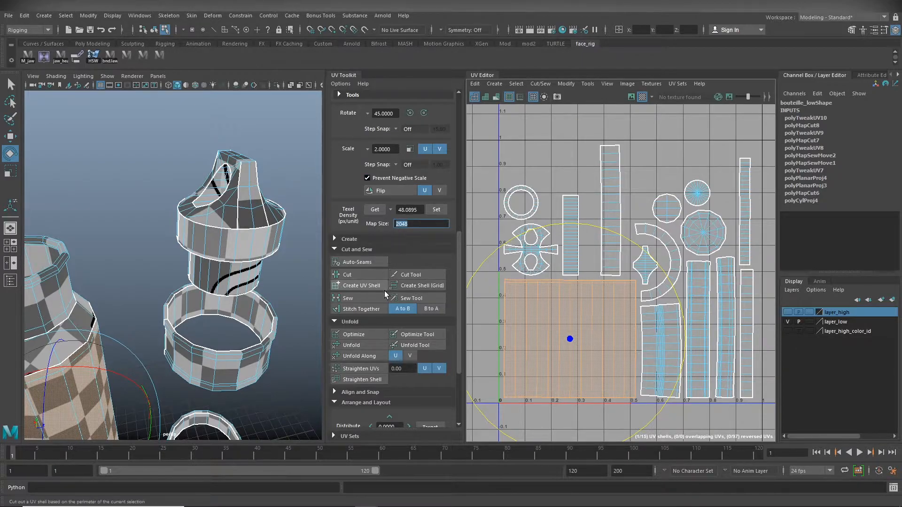
click(410, 210)
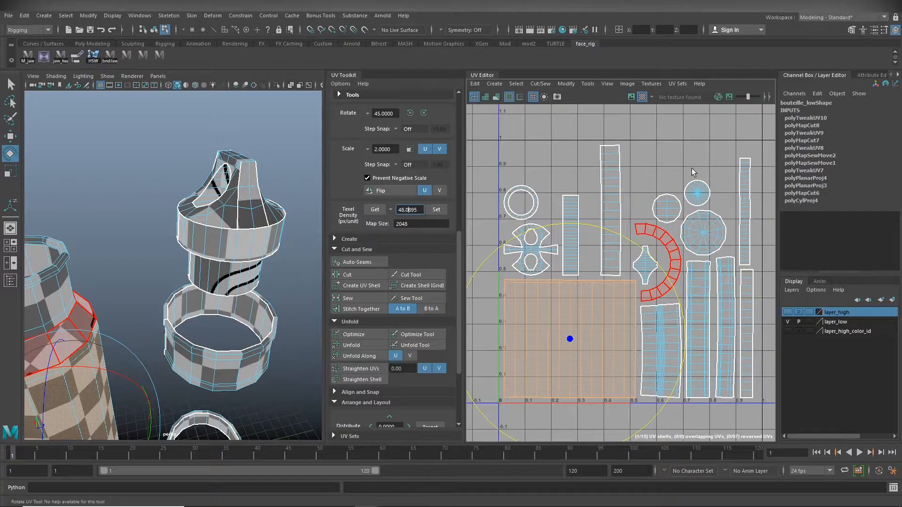
scroll(660, 160, down, 1)
scroll(660, 160, down, 3)
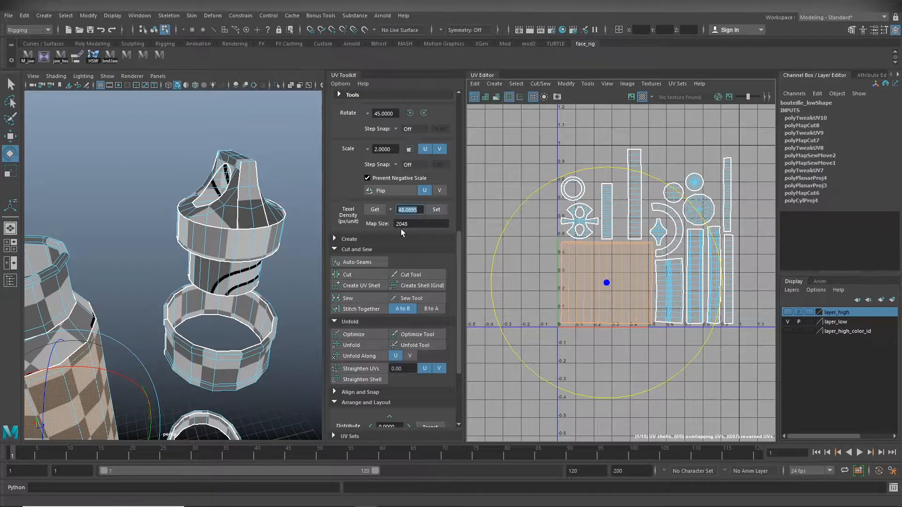
key(Tab)
text(1024)
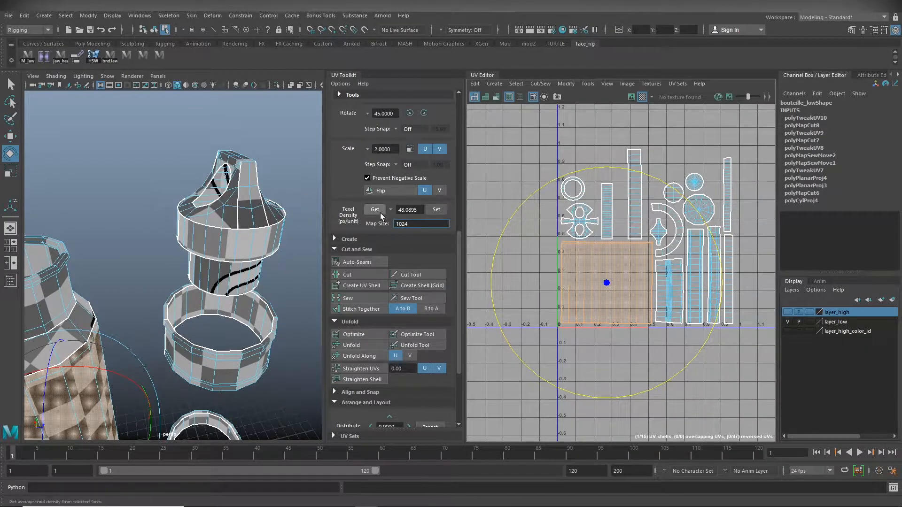
click(379, 211)
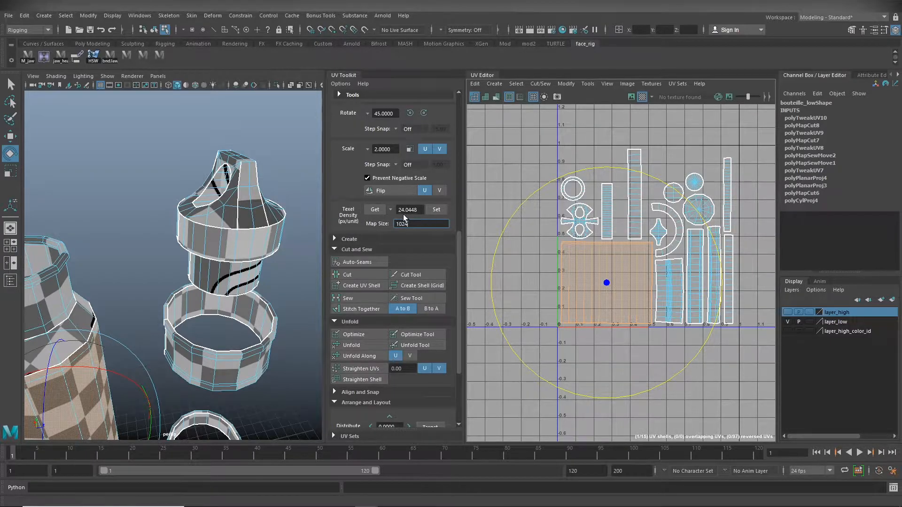
- Set the map size back to 2048 and try a texel density of 10.24 on the bottle body shell
drag(416, 226, 356, 222)
text(2048)
key(Return)
click(416, 209)
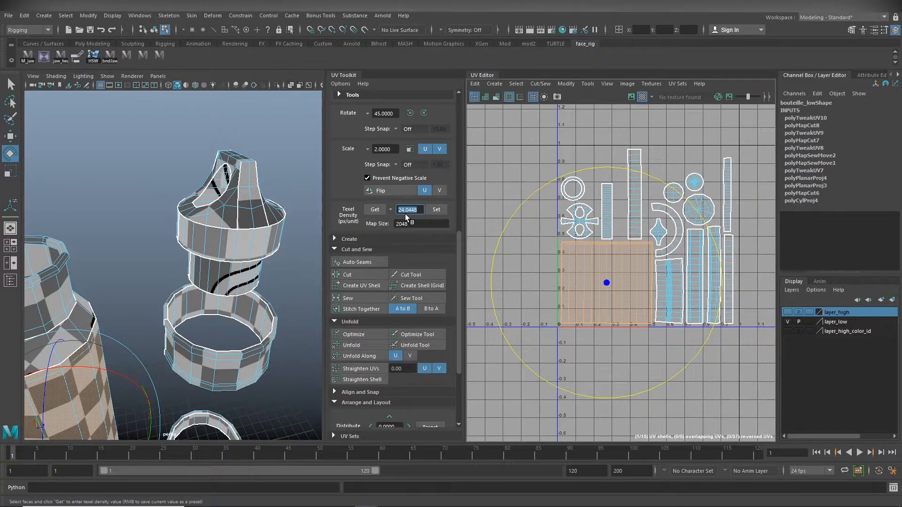
text(10.24)
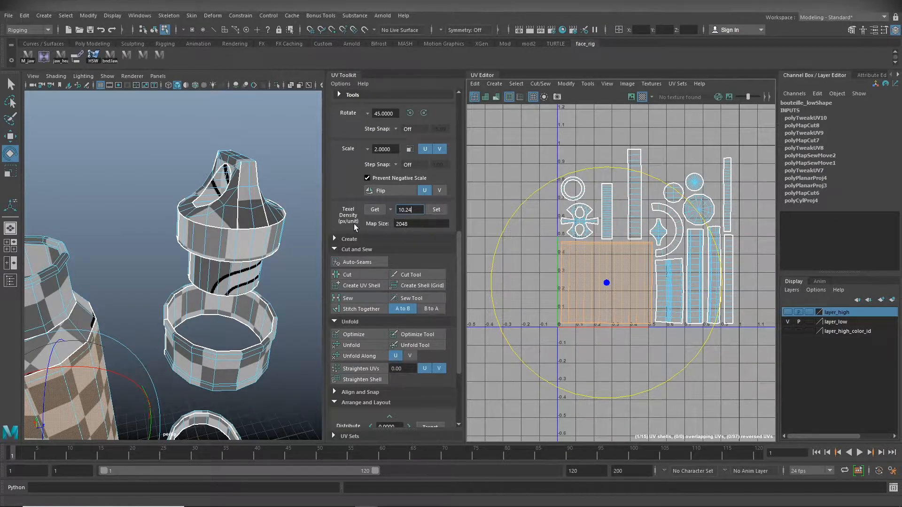
click(603, 266)
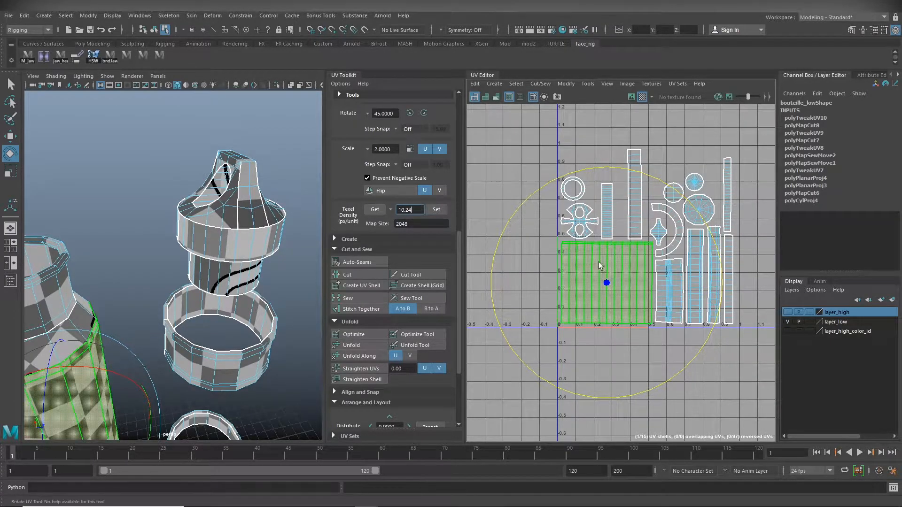
click(437, 211)
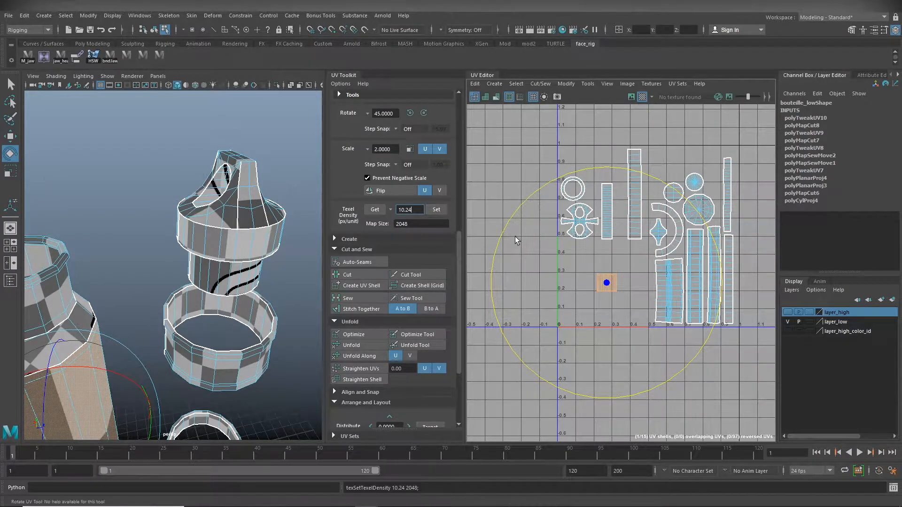
key(ctrl+z)
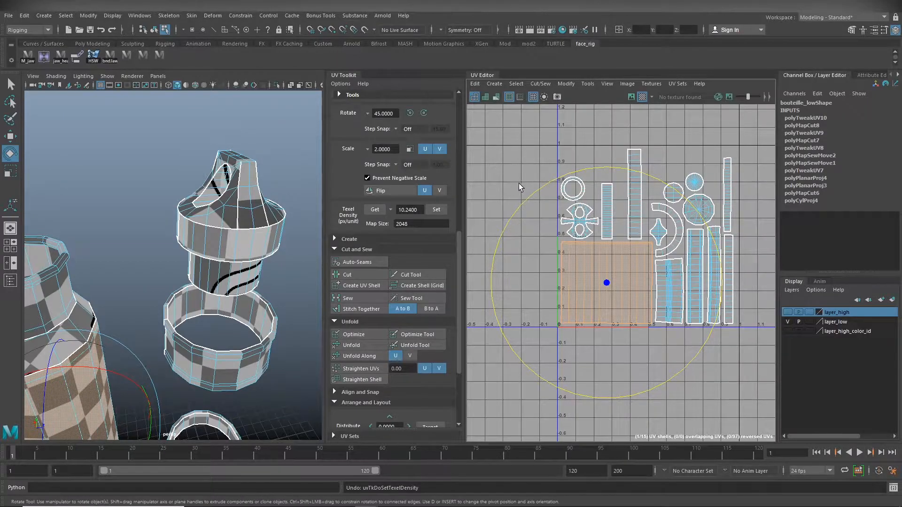
- Try applying the 10.24 texel density to all shells of the four objects, undo it and clear the selection
drag(746, 131, 520, 311)
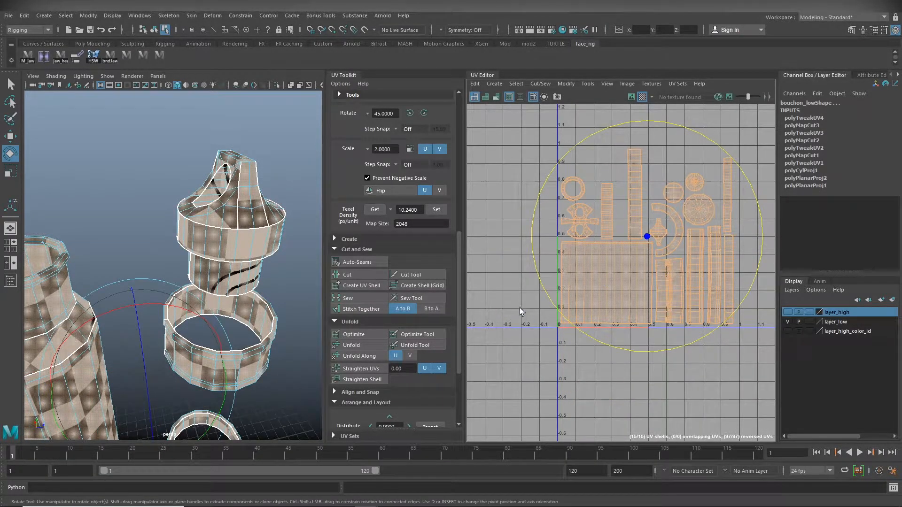
click(435, 210)
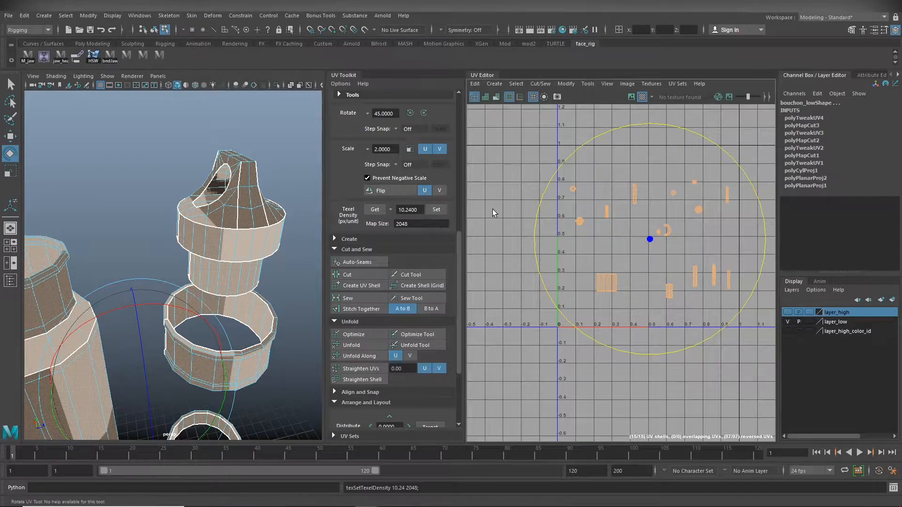
key(ctrl+z)
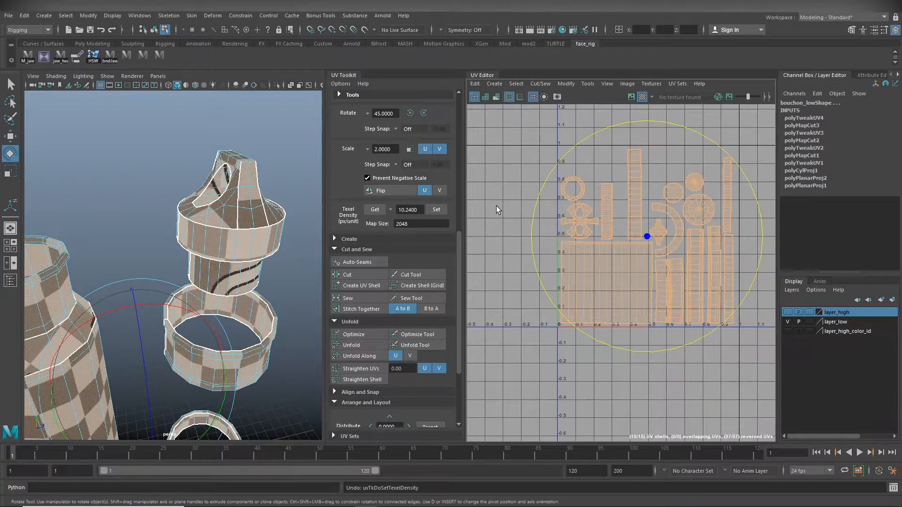
click(501, 162)
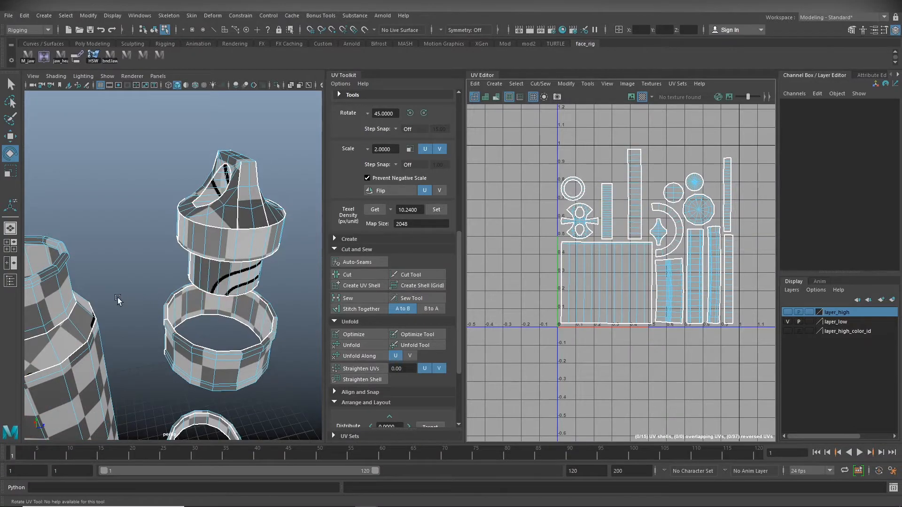
- Examine the checker pattern on the bottle neck and the stopper, and identify the shells of the stopper's lower plug
alt+drag(82, 294, 225, 268)
alt+drag(186, 300, 246, 372)
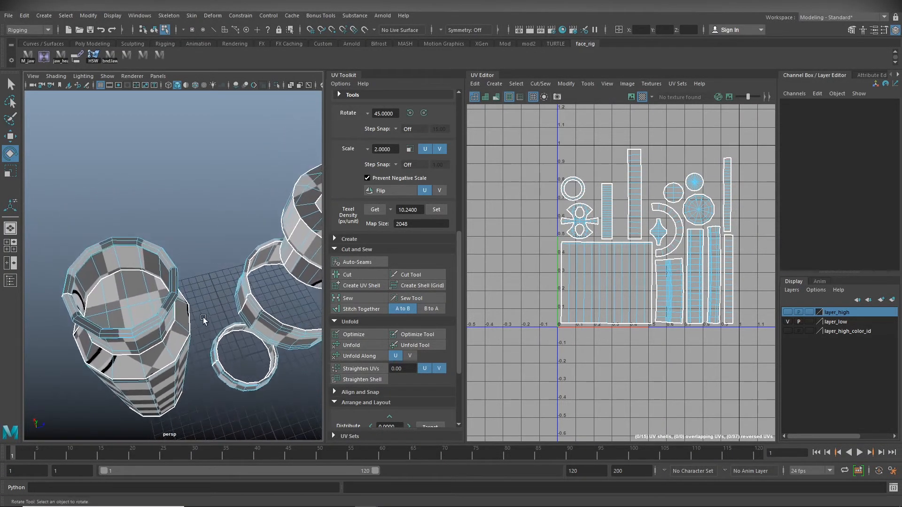
alt+drag(203, 322, 211, 291)
alt+middle_drag(212, 290, 227, 175)
alt+right_drag(227, 174, 144, 262)
alt+middle_drag(145, 263, 149, 197)
alt+middle_drag(201, 221, 200, 303)
alt+right_drag(200, 303, 314, 292)
alt+middle_drag(296, 247, 253, 303)
alt+drag(253, 303, 225, 306)
drag(184, 284, 256, 258)
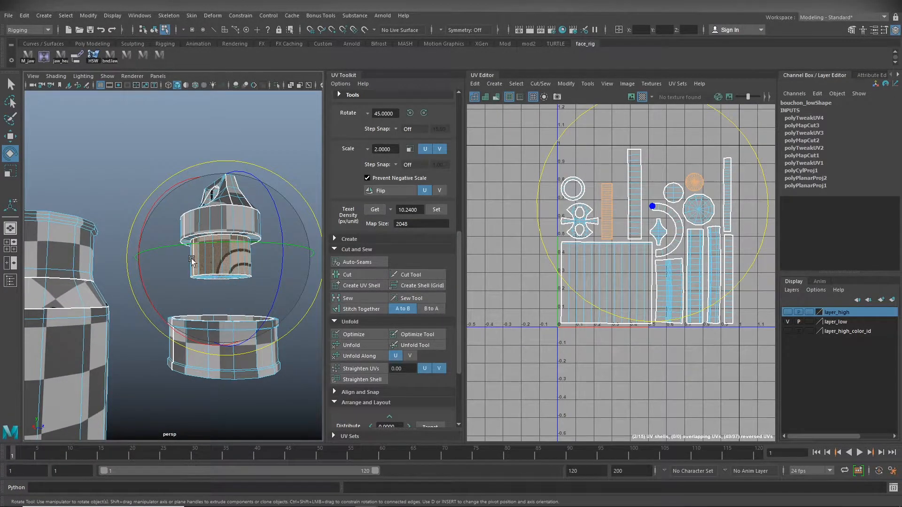
alt+drag(87, 182, 151, 274)
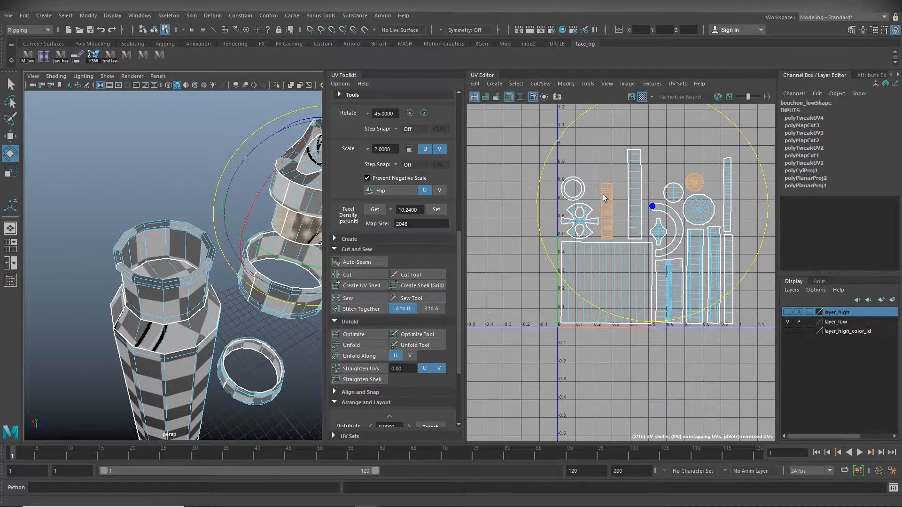
- Compare the checker squares inside and outside the large ring with those on the bottle neck, bottle body and small ring
click(175, 192)
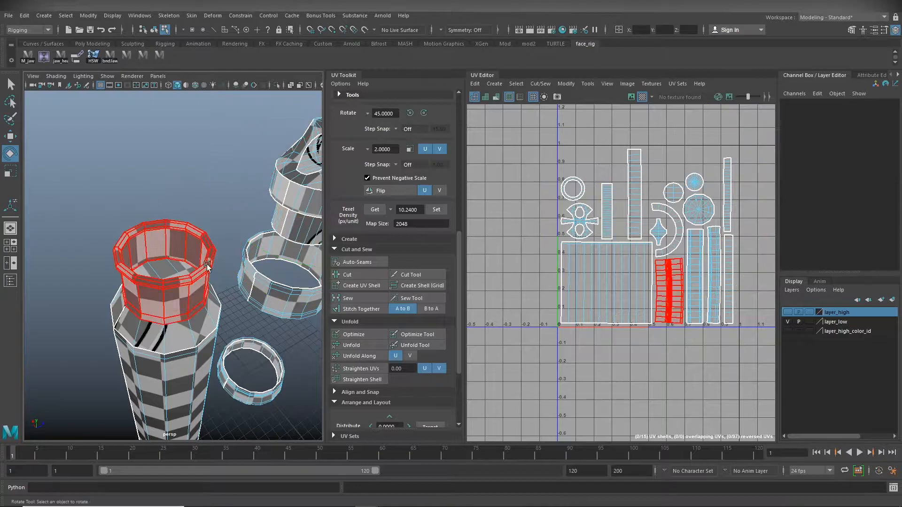
scroll(164, 307, down, 3)
scroll(165, 307, up, 5)
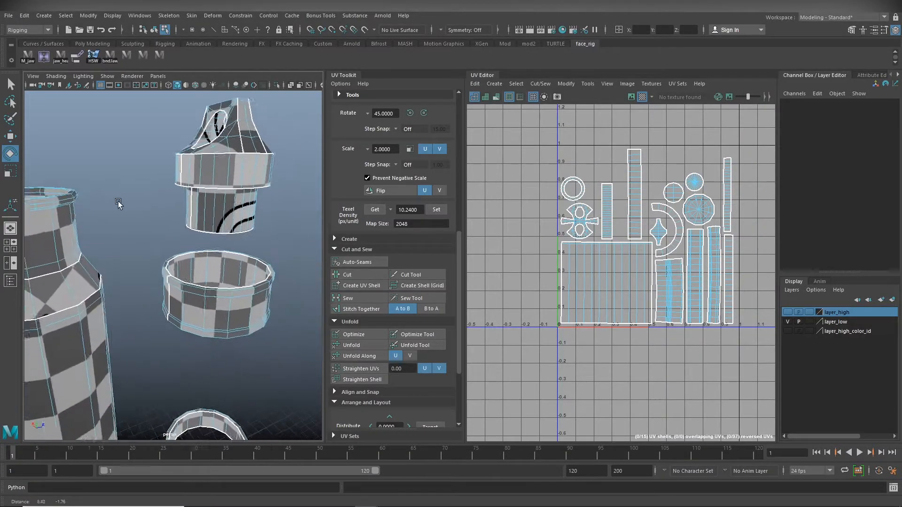
scroll(161, 205, up, 2)
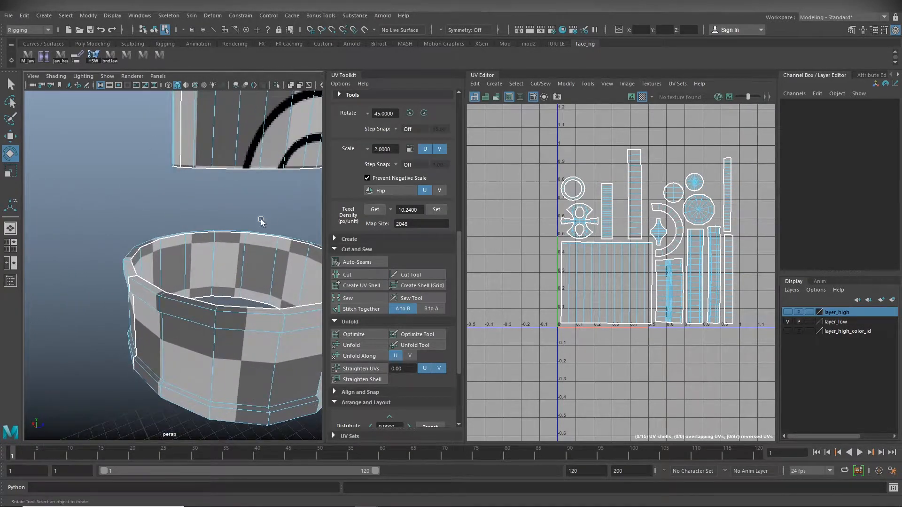
click(233, 261)
click(147, 184)
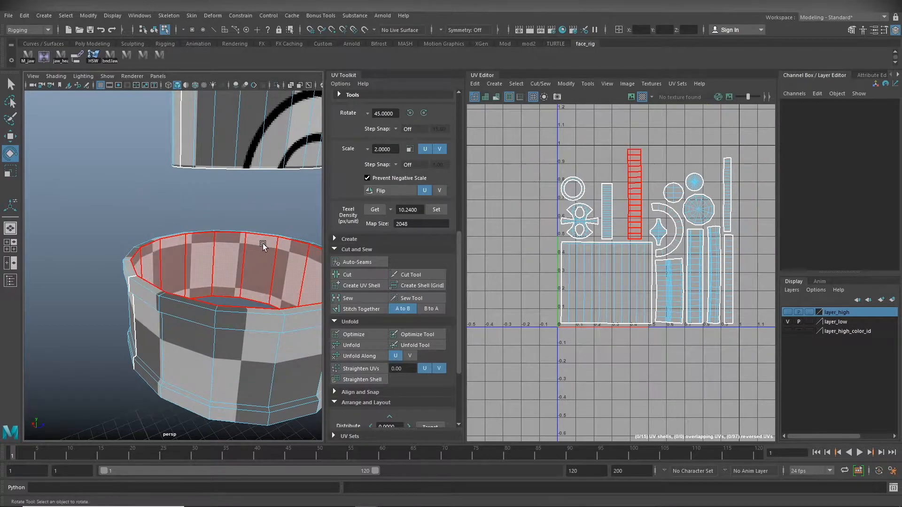
alt+right_drag(263, 243, 141, 243)
scroll(141, 244, down, 3)
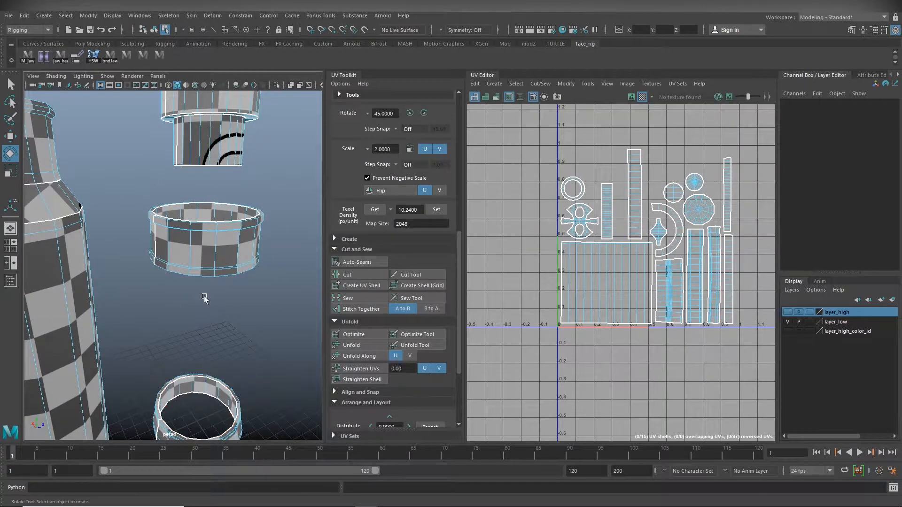
scroll(100, 310, down, 2)
alt+drag(100, 310, 262, 292)
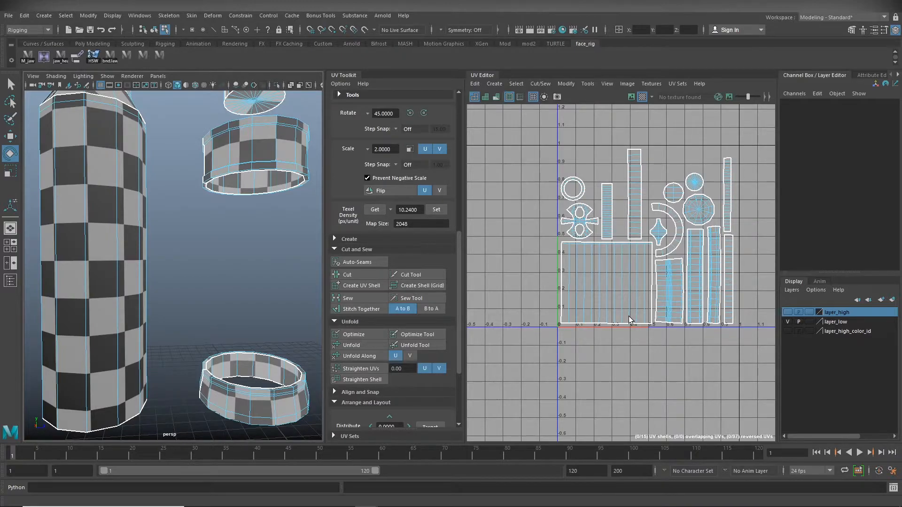
- Move the stopper's small bottom disc shell into the empty centre of the circular ring shell
alt+right_drag(574, 324, 657, 362)
click(721, 219)
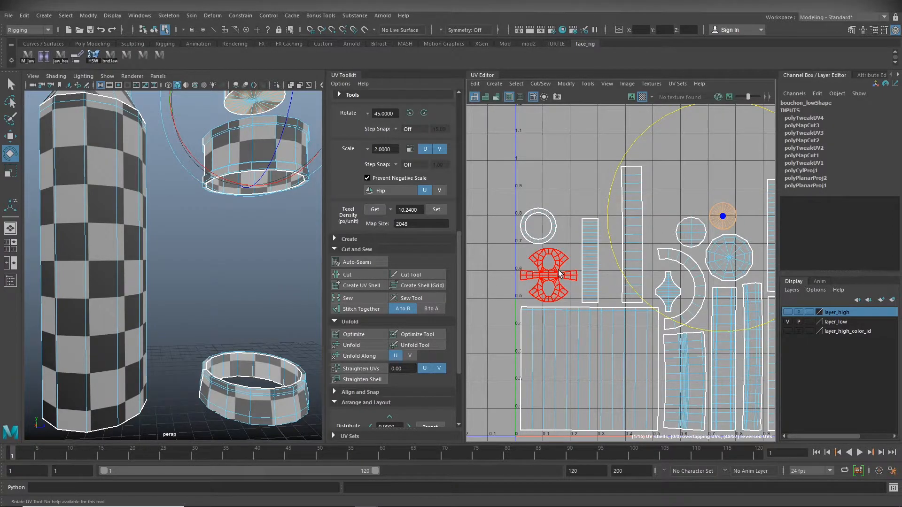
key(w)
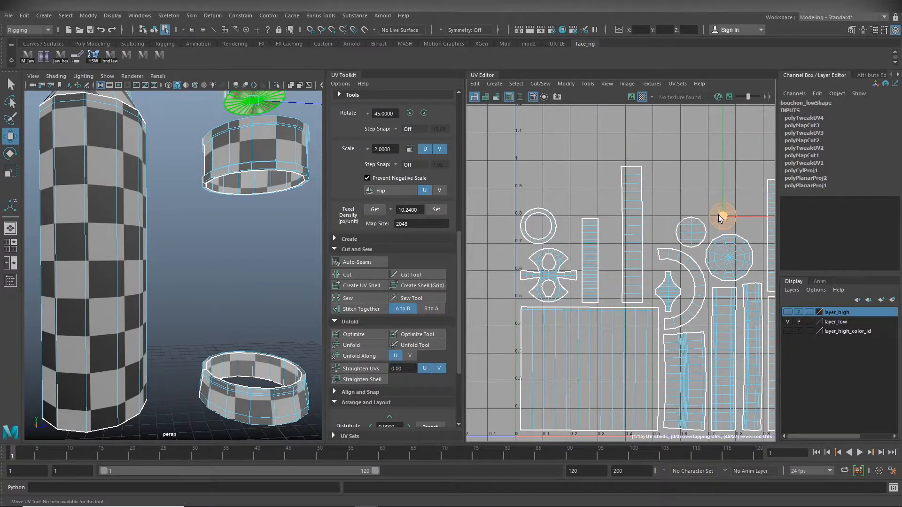
drag(722, 216, 538, 230)
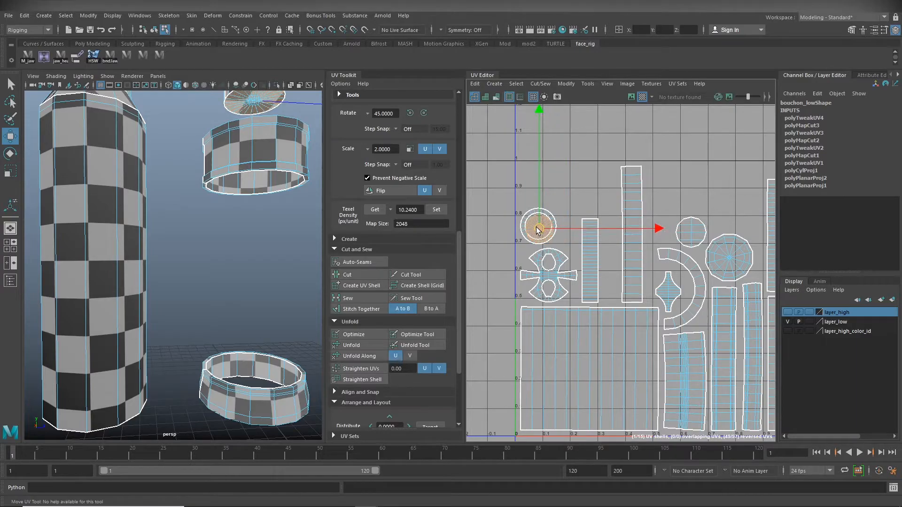
- Try centring the stopper's bottom disc shell inside the circular ring shell and scaling it down uniformly to leave a gap around it
drag(538, 229, 537, 228)
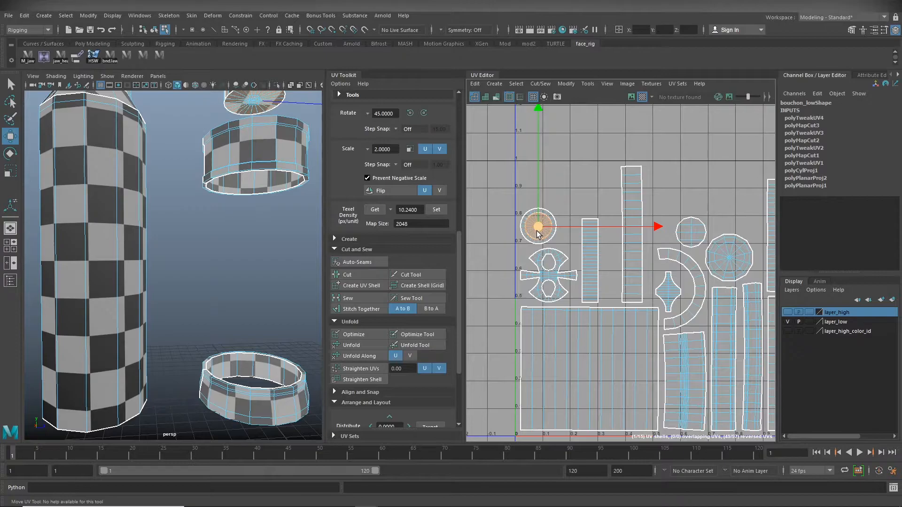
key(f)
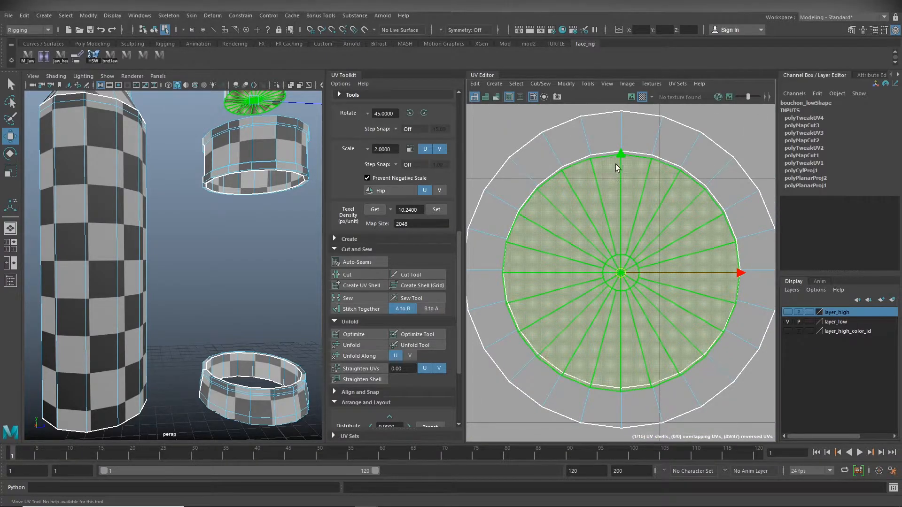
drag(621, 154, 622, 153)
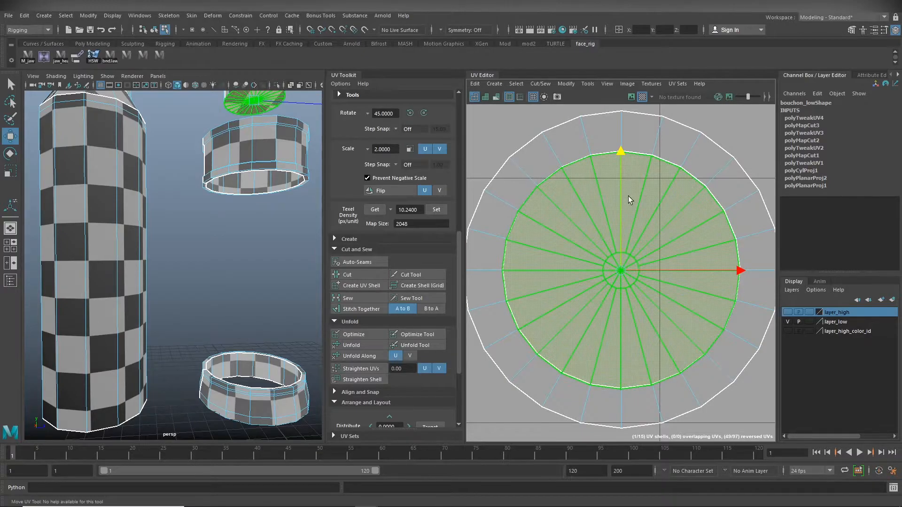
key(r)
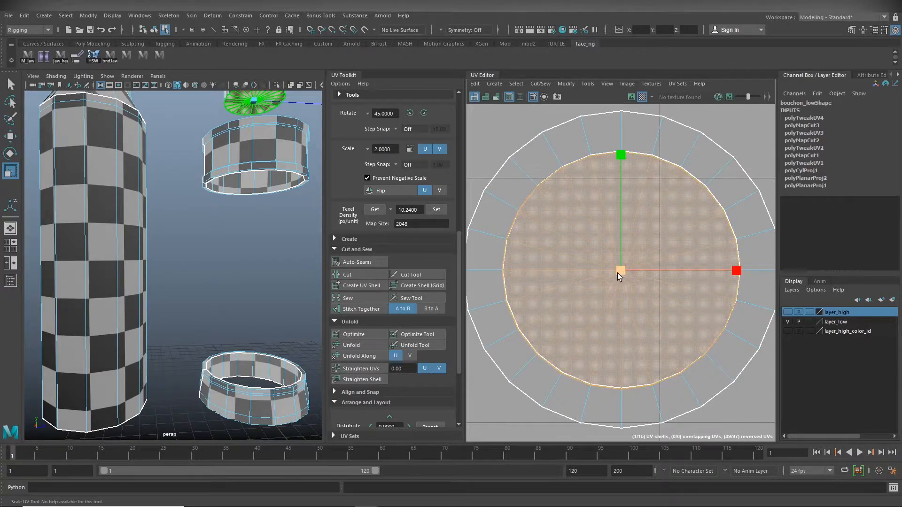
drag(618, 273, 591, 291)
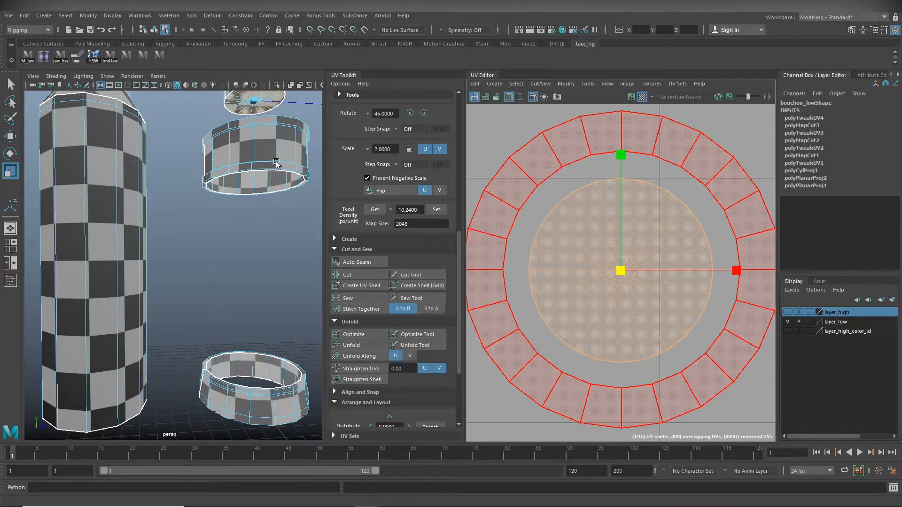
alt+right_drag(688, 228, 378, 228)
alt+middle_drag(534, 223, 403, 120)
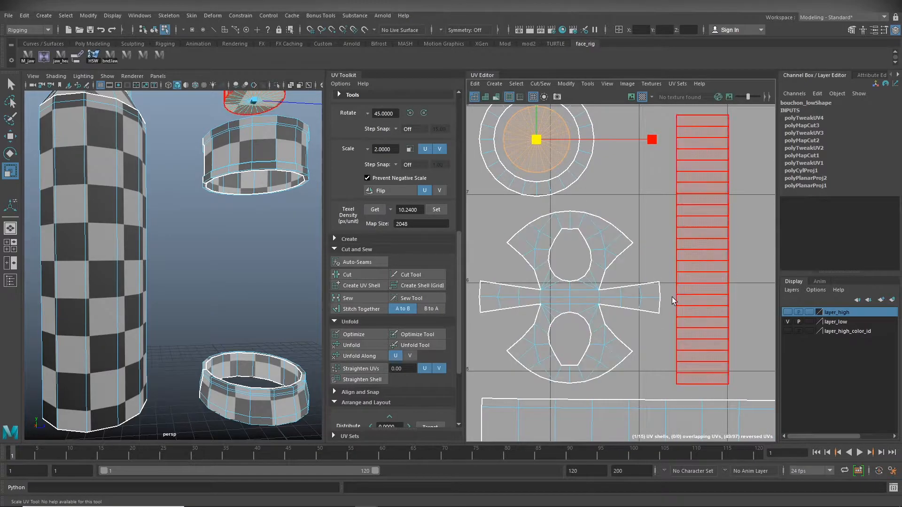
alt+right_drag(659, 304, 685, 281)
alt+middle_drag(495, 195, 553, 323)
alt+right_drag(553, 319, 653, 277)
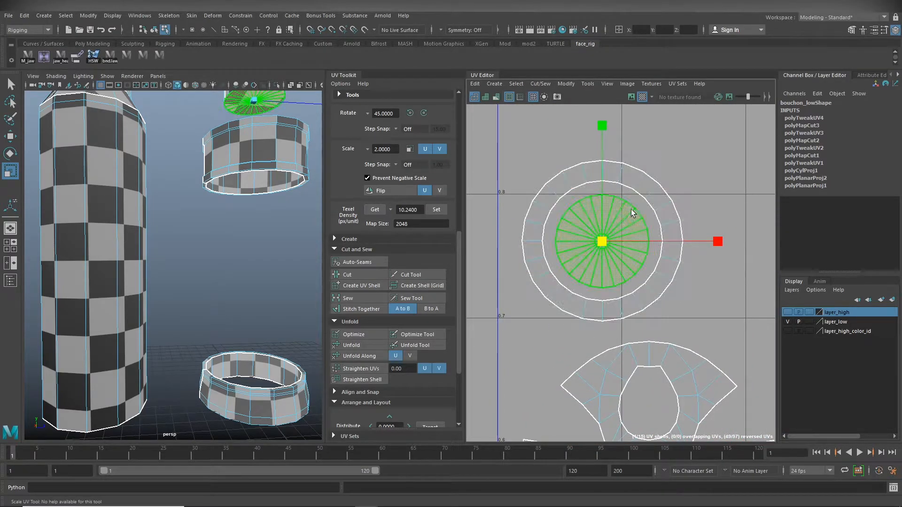
- Undo the scaling and moves of the stopper's bottom disc shell back to its place outside the ring shell
alt+right_drag(634, 211, 706, 275)
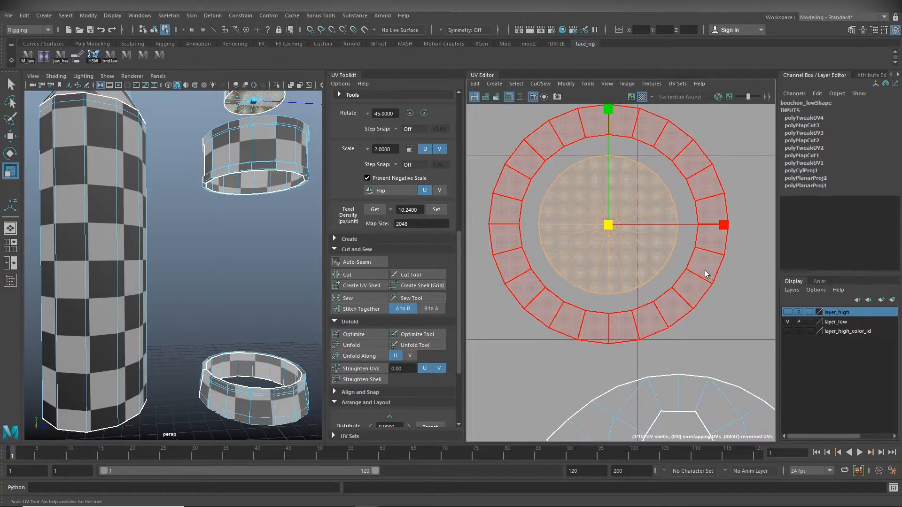
click(601, 263)
alt+right_drag(596, 263, 494, 287)
alt+middle_drag(603, 278, 544, 238)
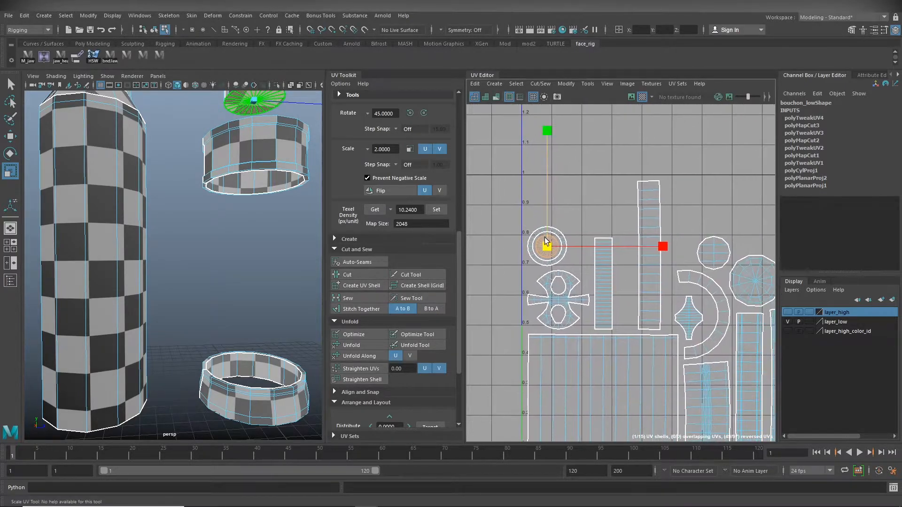
key(ctrl+z)
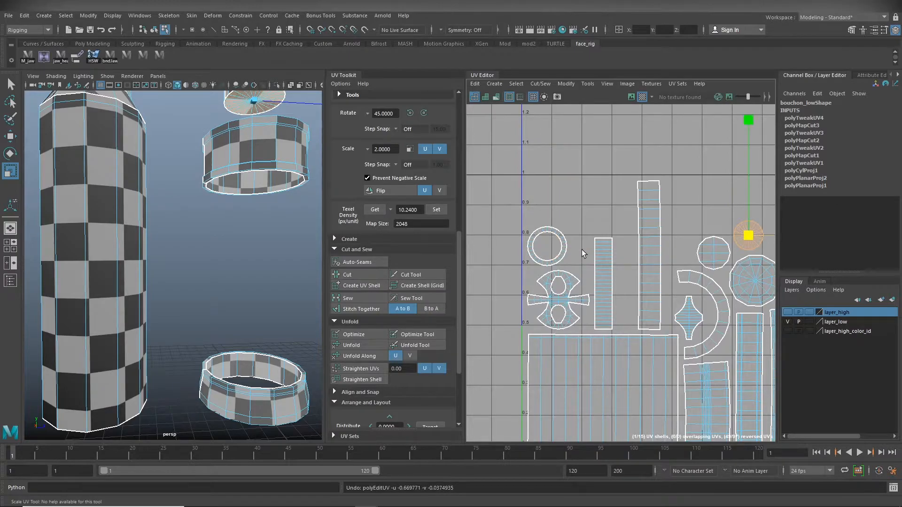
alt+right_drag(690, 296, 474, 289)
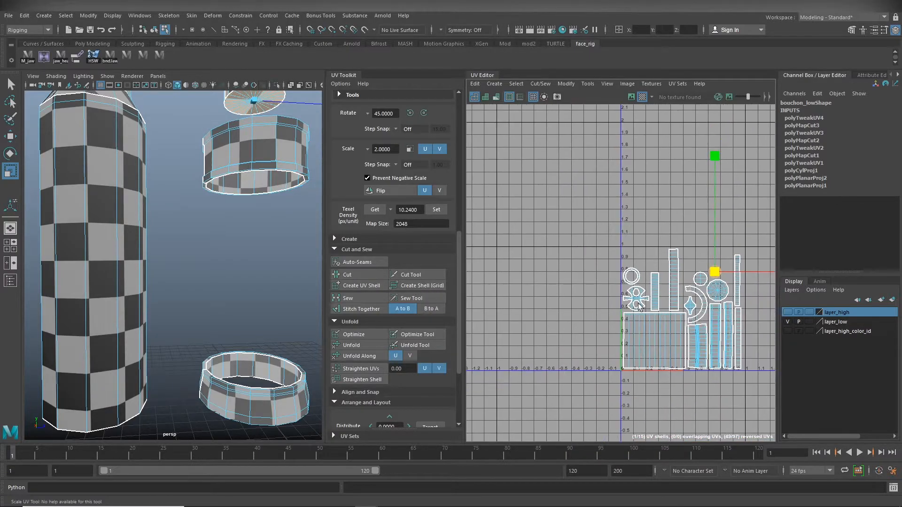
alt+right_drag(626, 312, 720, 310)
alt+middle_drag(684, 288, 612, 249)
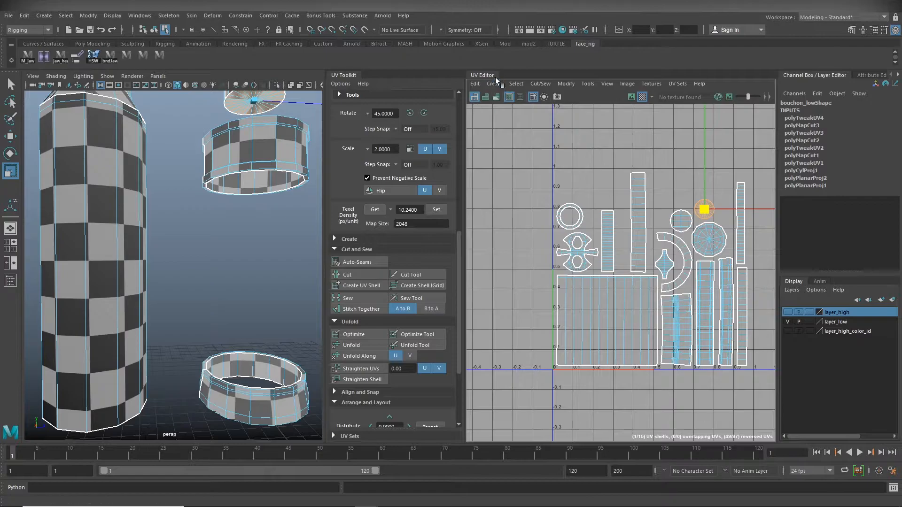
- Undock and close the UV Editor and the UV Toolkit
drag(488, 74, 463, 159)
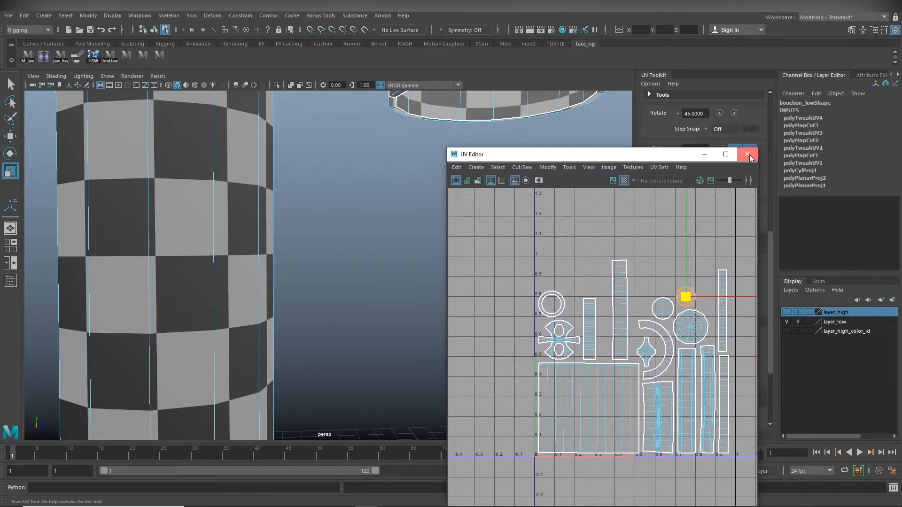
click(747, 156)
drag(653, 75, 550, 162)
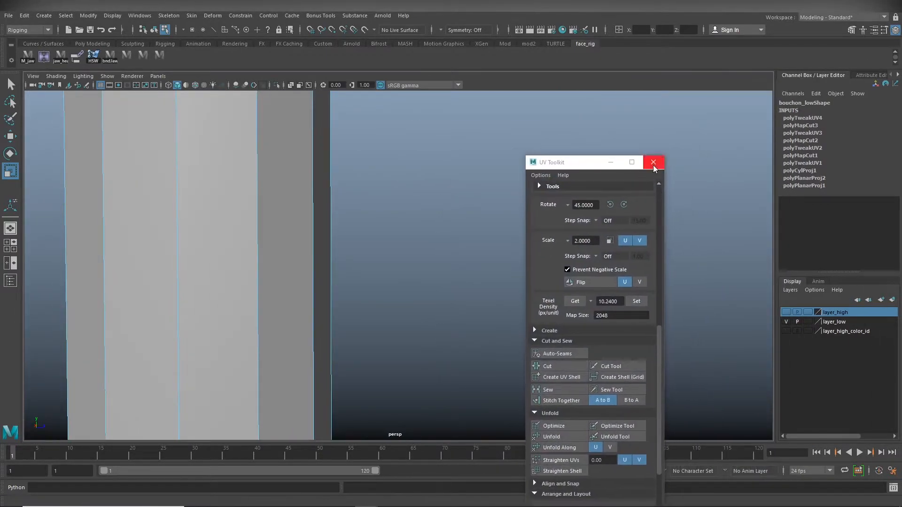
click(652, 164)
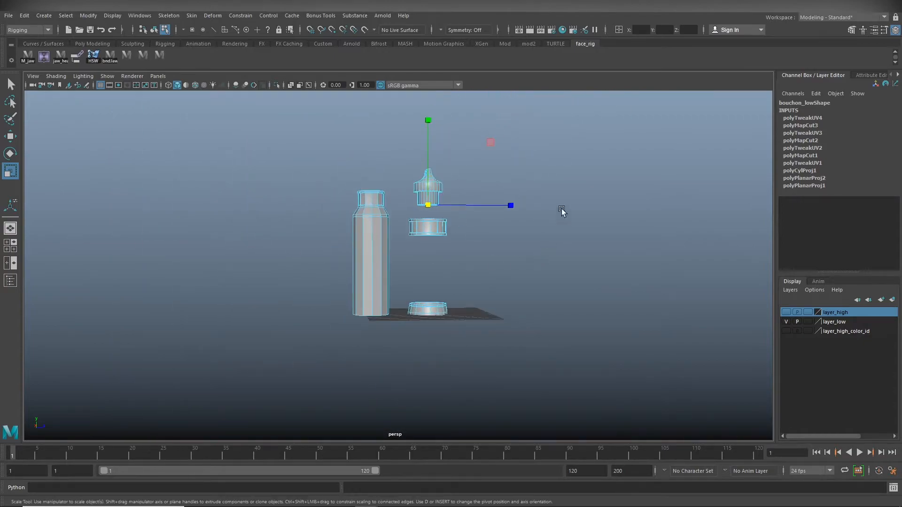
- Return to object mode, select all four low-poly objects and delete their construction history
click(593, 191)
drag(595, 125, 365, 352)
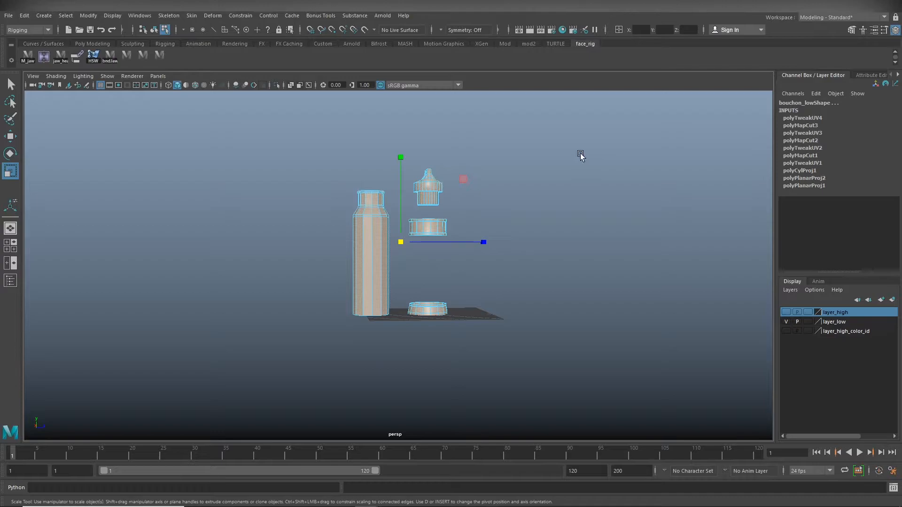
right_drag(431, 182, 476, 165)
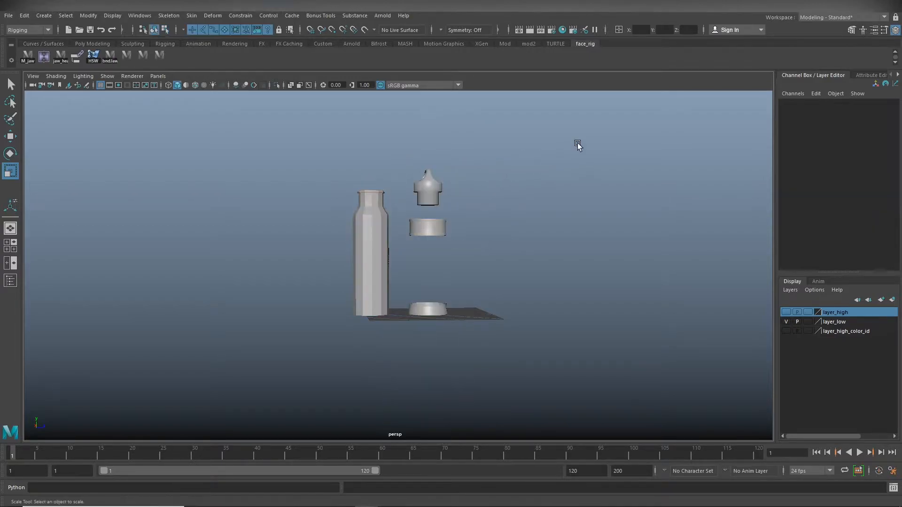
drag(282, 385, 534, 153)
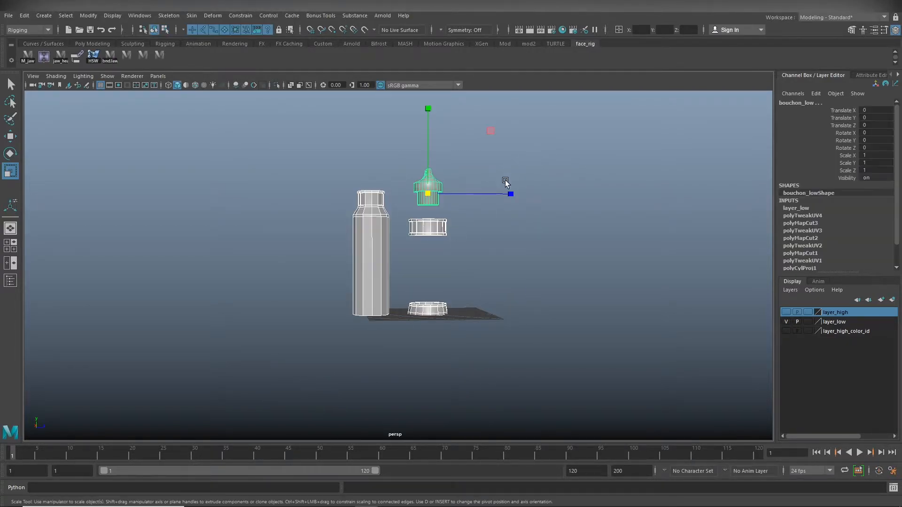
key(alt+shift+d)
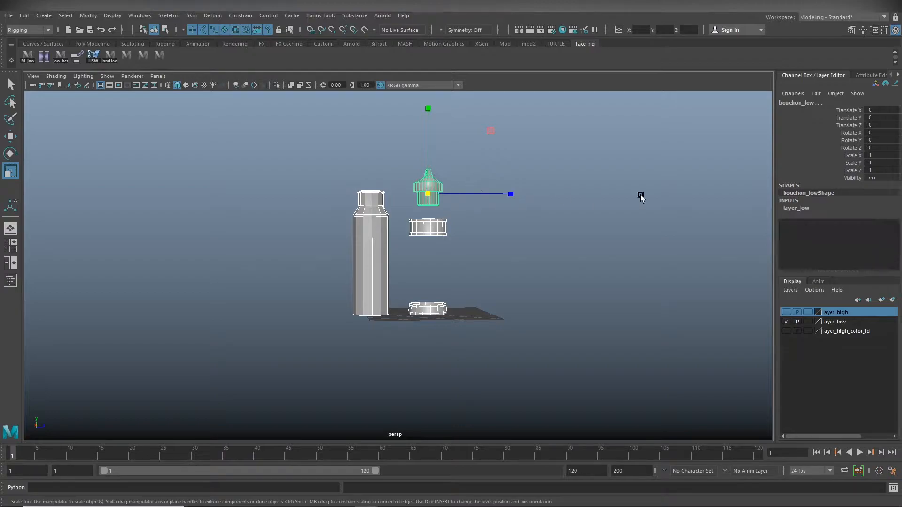
- Switch to the Modeling menu set and soften the edges of all four low-poly objects
click(443, 271)
alt+drag(443, 272, 431, 290)
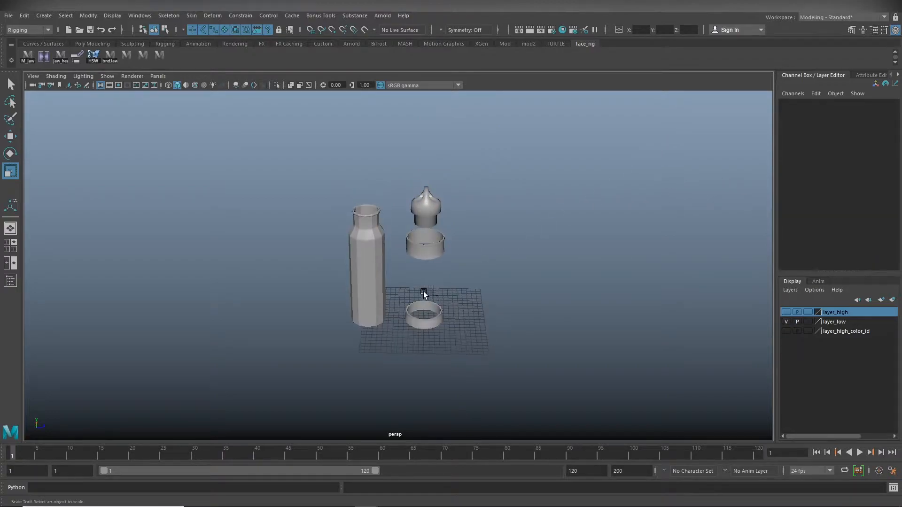
drag(295, 359, 528, 149)
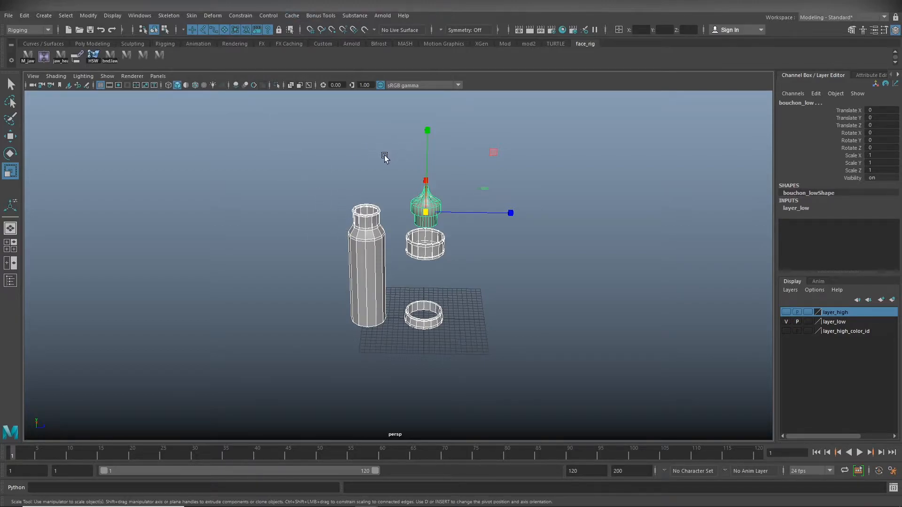
alt+drag(402, 221, 409, 229)
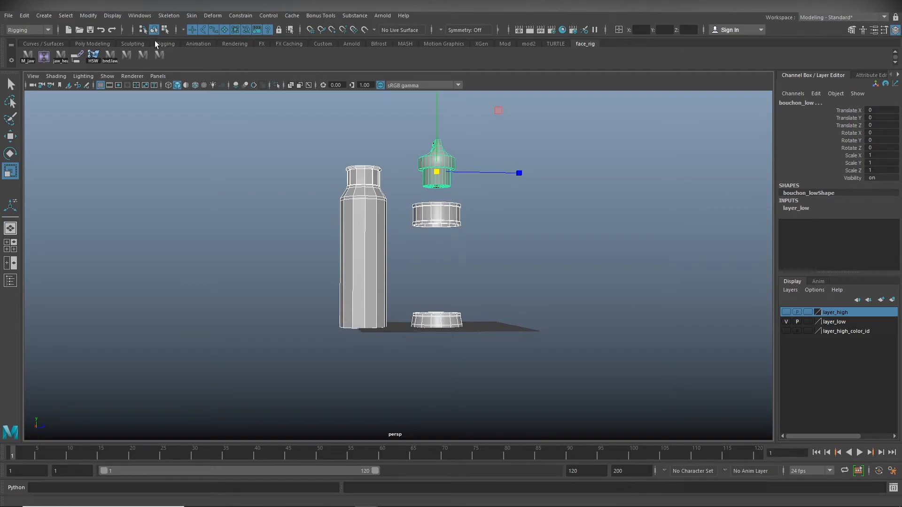
click(42, 31)
click(23, 40)
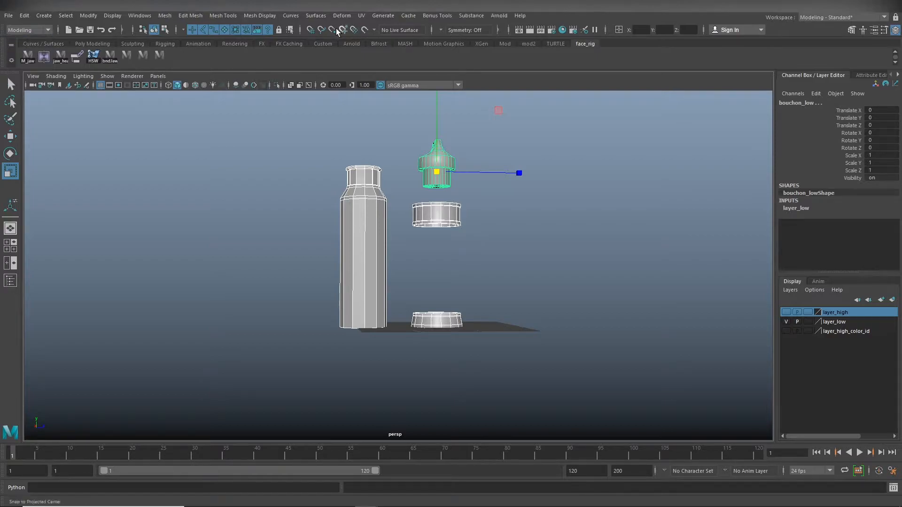
click(262, 16)
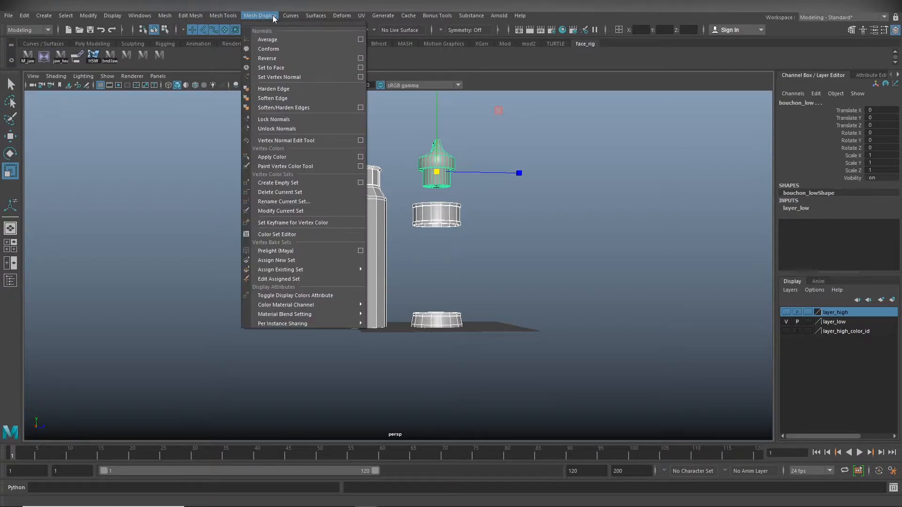
click(295, 98)
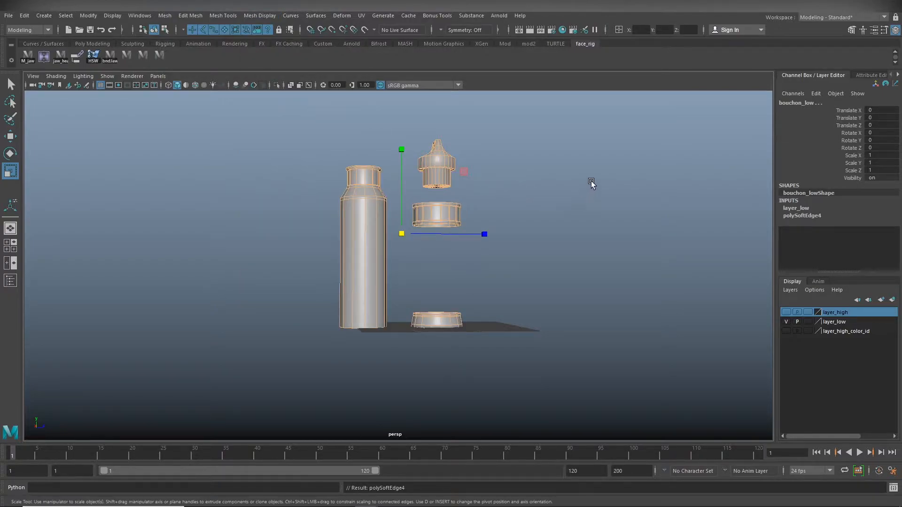
- Delete the construction history of all four softened low-poly objects and clear the selection
click(591, 185)
drag(304, 345, 537, 133)
key(alt+shift+d)
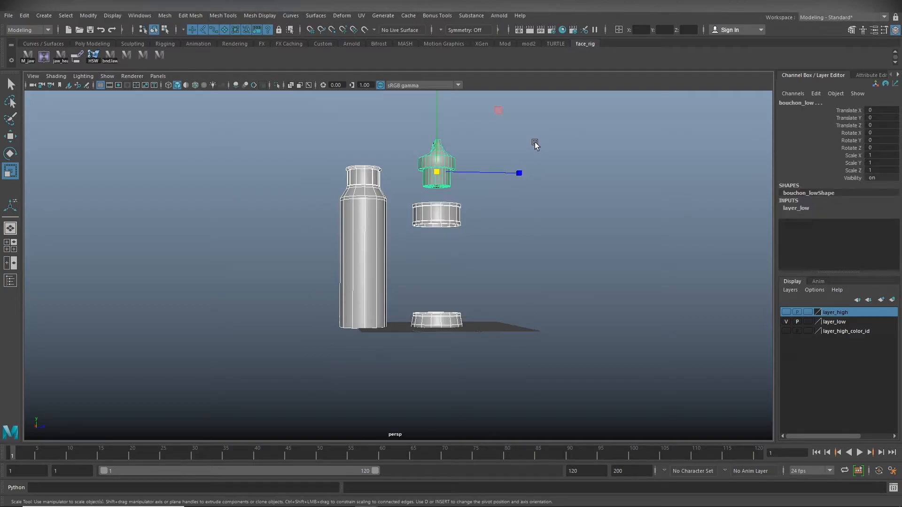
click(574, 177)
alt+drag(443, 256, 469, 220)
alt+right_drag(497, 227, 396, 228)
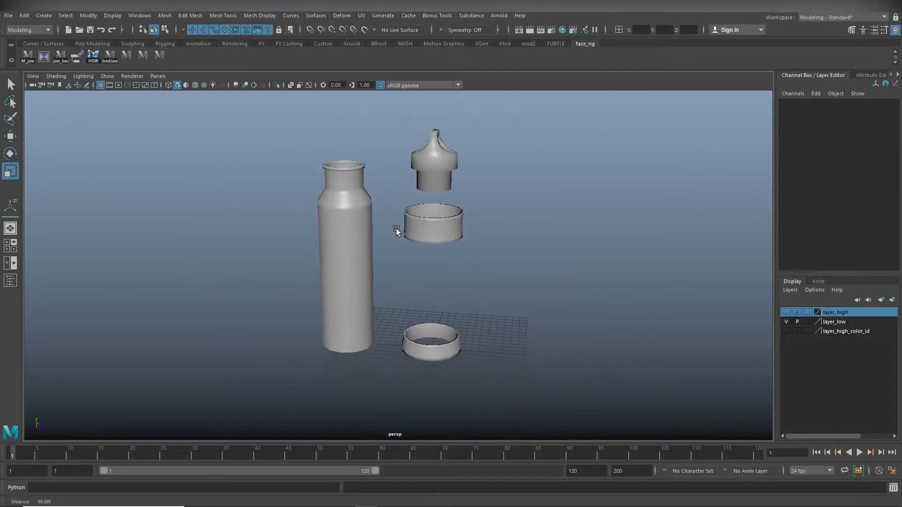
- Set layer_low to template display and show layer_high_color_id to inspect the coloured high-poly models
click(807, 322)
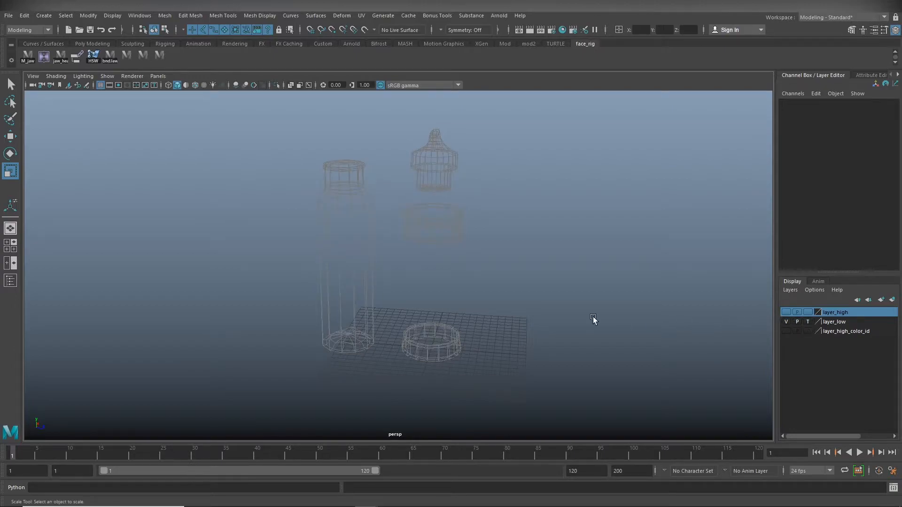
click(786, 331)
scroll(557, 312, up, 8)
alt+drag(744, 304, 553, 286)
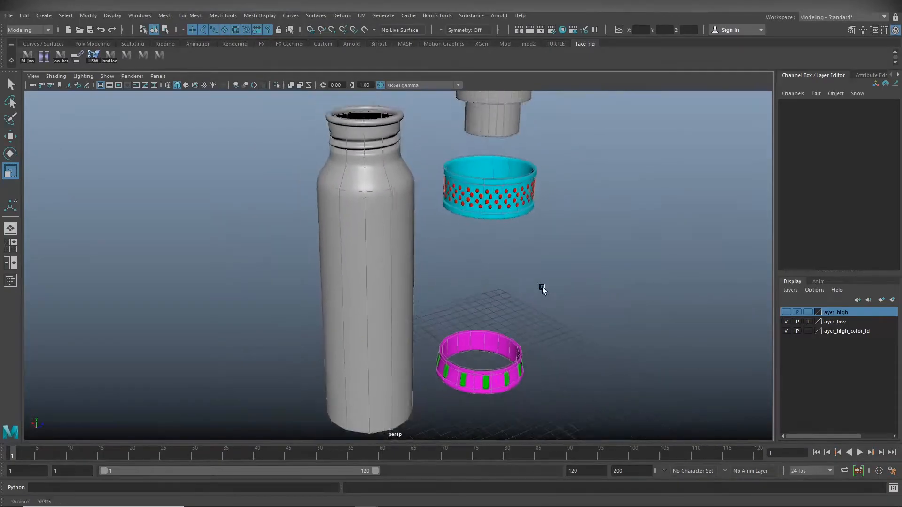
scroll(552, 287, down, 4)
drag(337, 372, 548, 118)
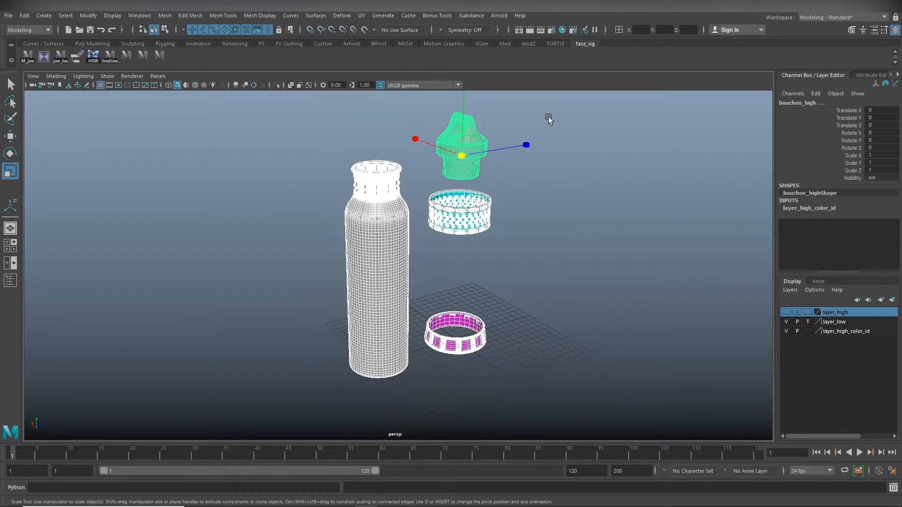
click(616, 210)
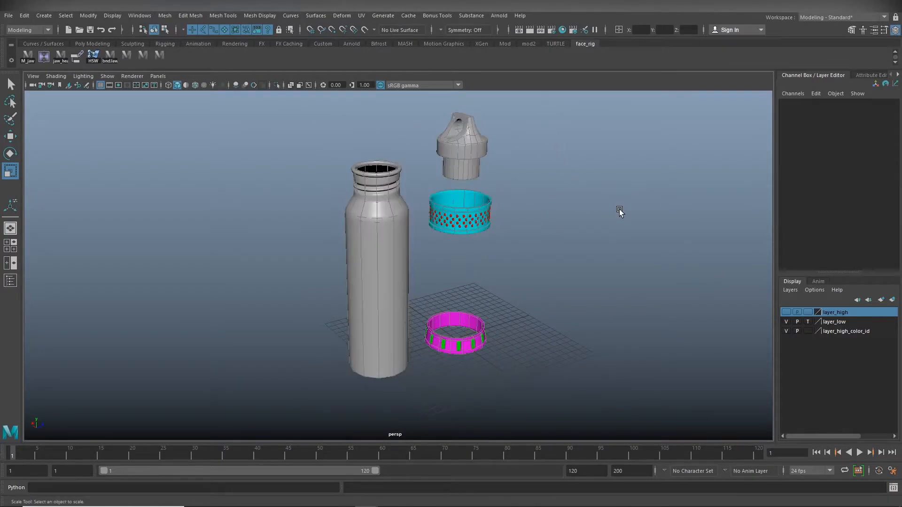
- Open the Outliner and examine the matching _high and _low object names alongside the separated bottle parts
click(11, 281)
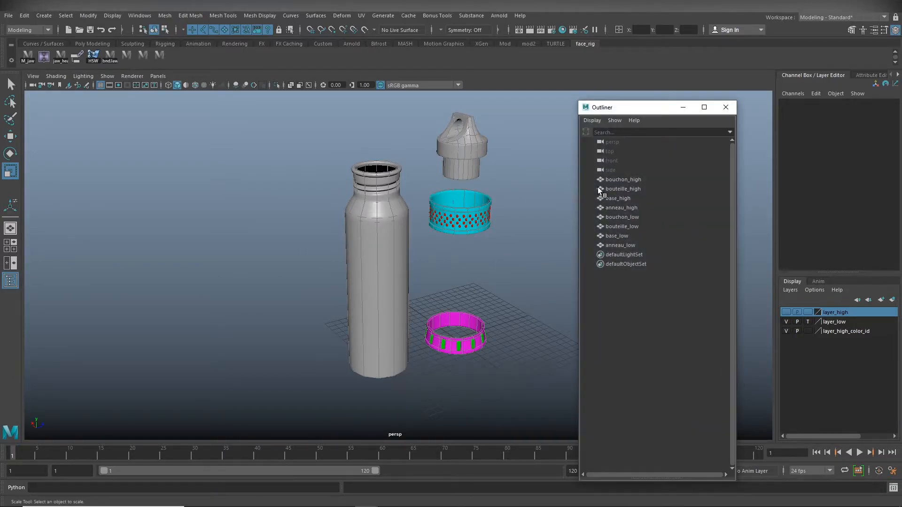
drag(638, 217, 637, 241)
alt+drag(326, 272, 344, 294)
alt+right_drag(344, 294, 622, 290)
alt+middle_drag(464, 295, 308, 295)
alt+drag(308, 295, 299, 235)
alt+middle_drag(344, 262, 346, 139)
alt+drag(346, 138, 339, 244)
click(407, 238)
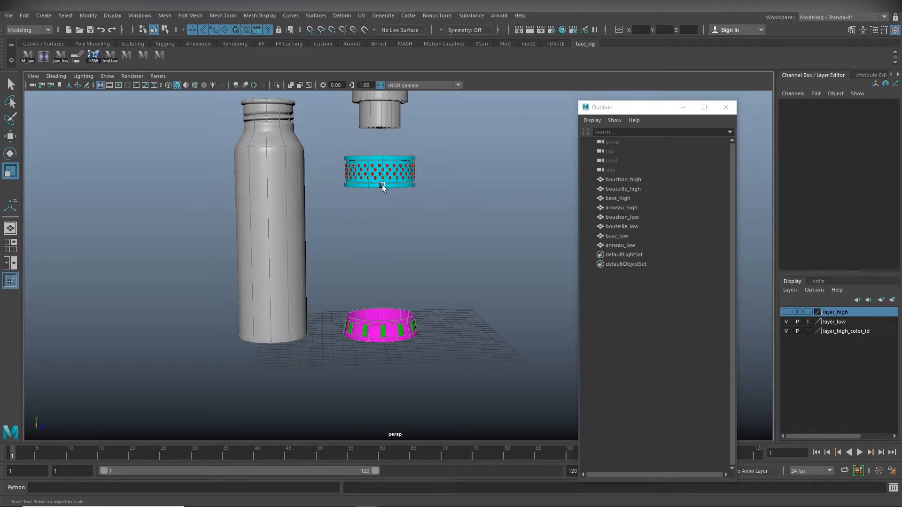
alt+drag(388, 227, 420, 294)
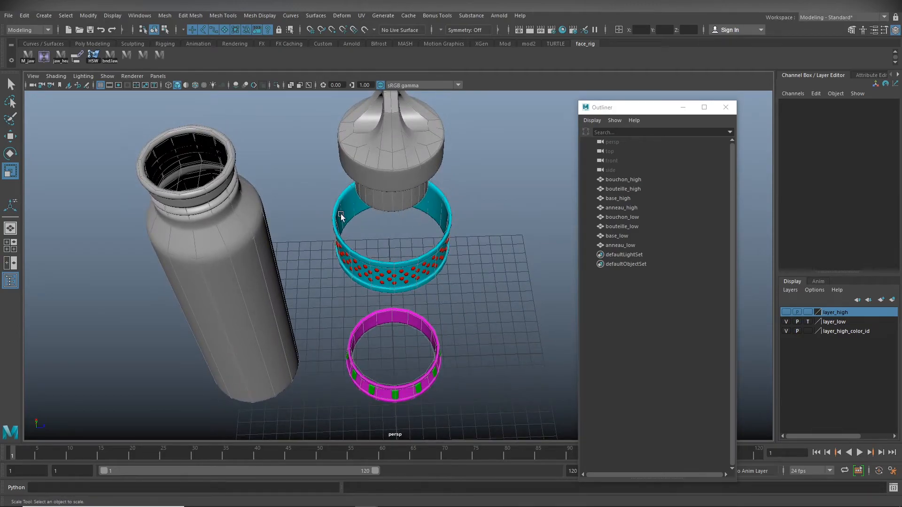
alt+right_drag(427, 261, 310, 261)
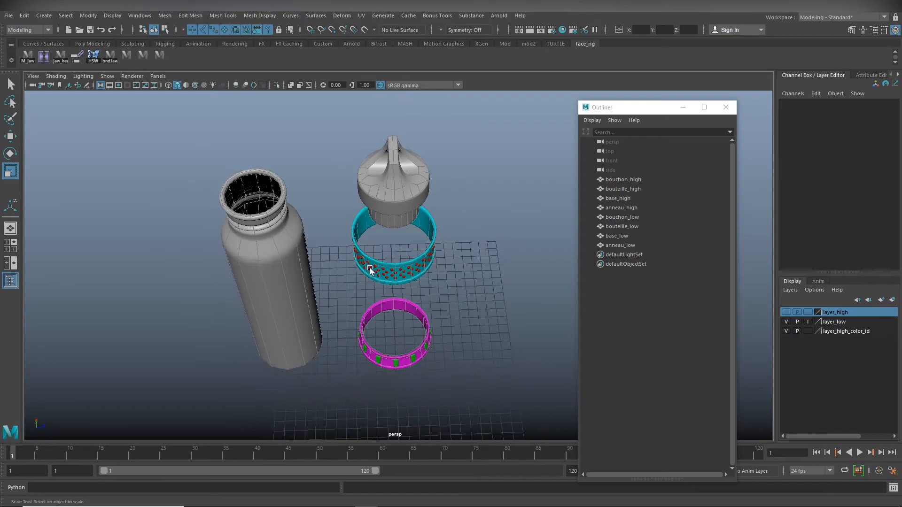
- Select the four _low objects, hide layer_high_color_id and take layer_low out of template display
alt+drag(446, 273, 444, 252)
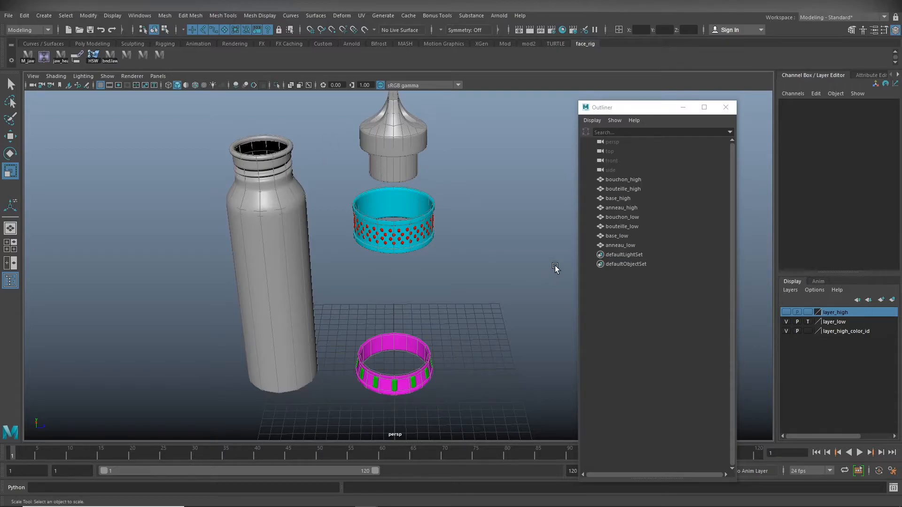
drag(633, 216, 639, 241)
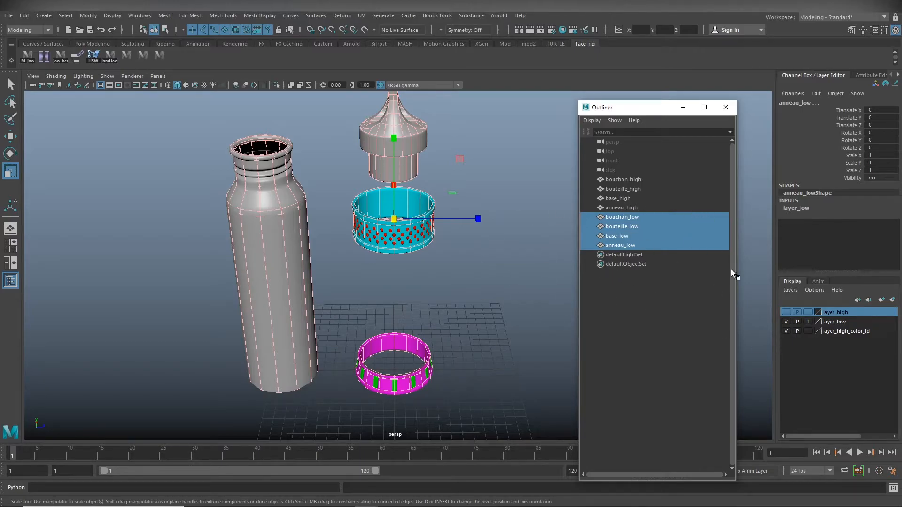
click(786, 331)
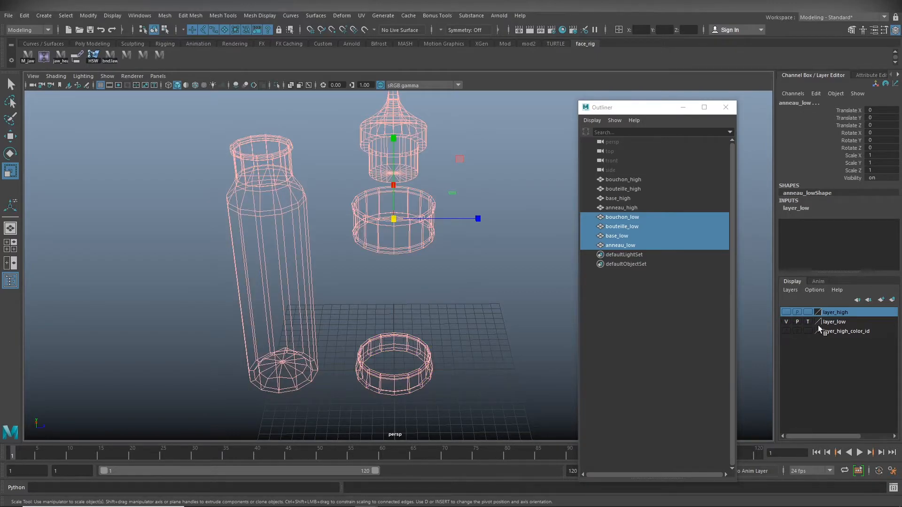
click(807, 321)
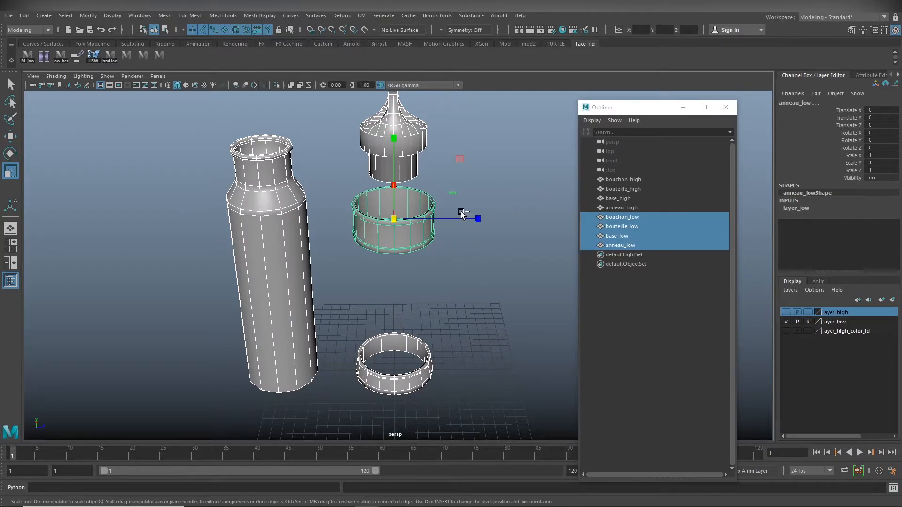
- Examine in the Attribute Editor which material is assigned to each of the four low-poly bottle parts
key(ctrl+a)
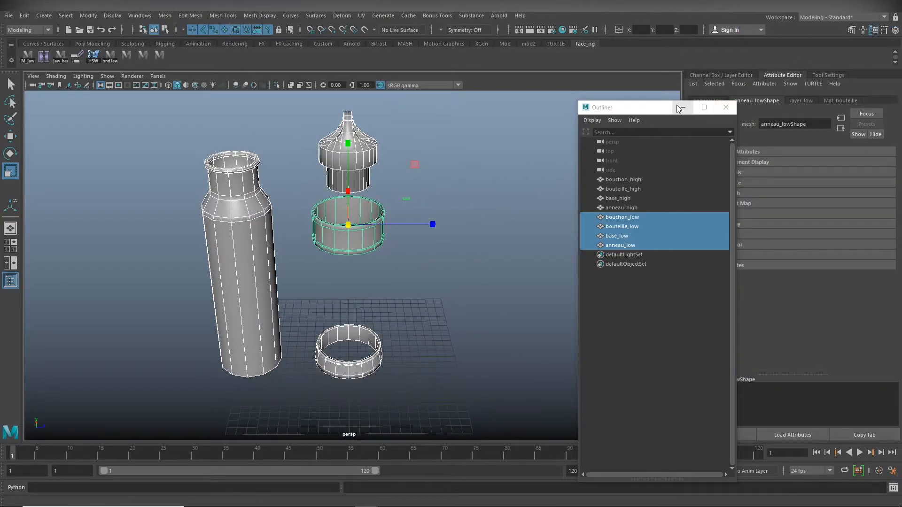
drag(653, 113, 579, 186)
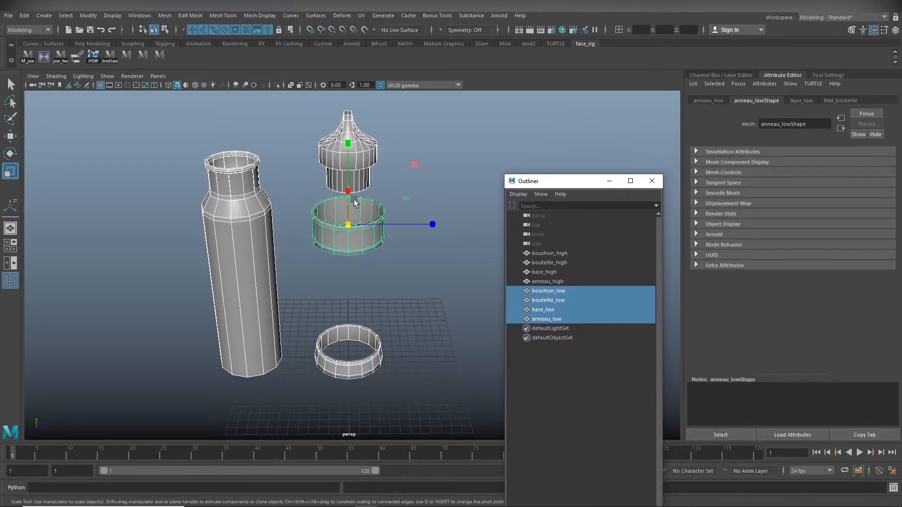
click(384, 143)
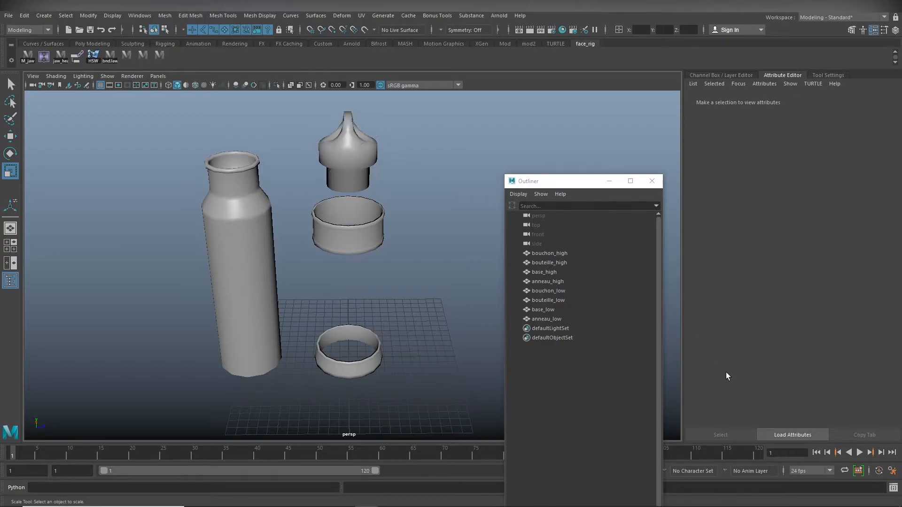
click(721, 76)
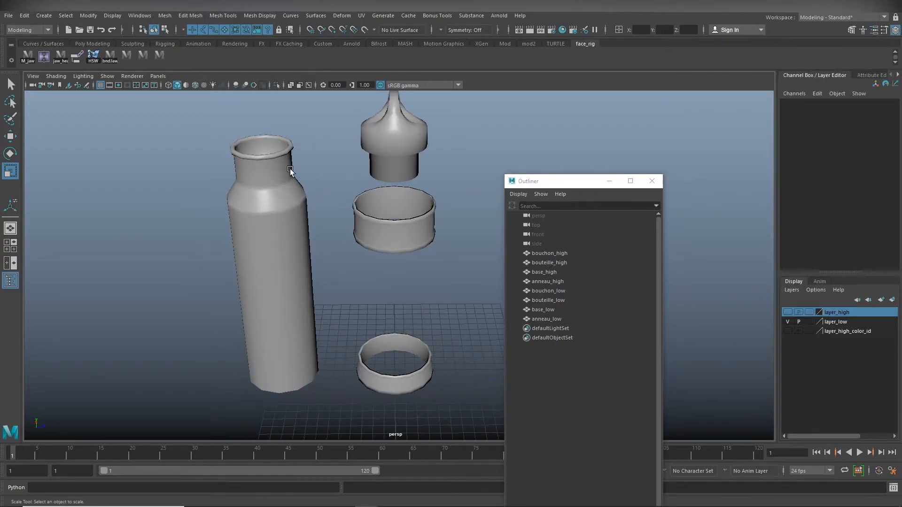
click(381, 141)
key(ctrl+a)
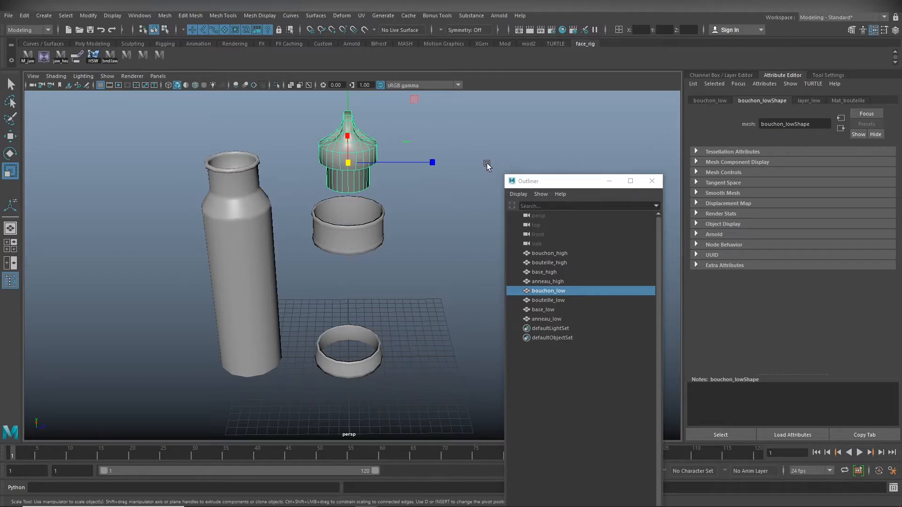
click(858, 101)
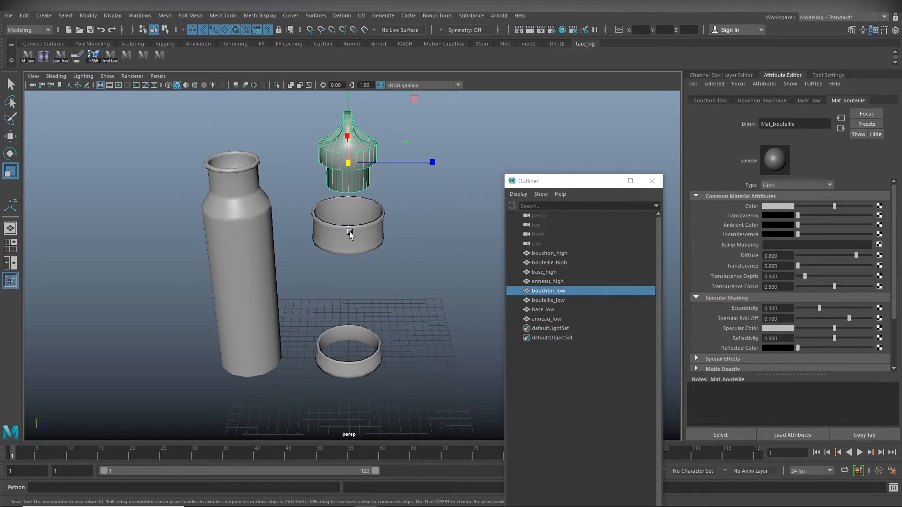
click(356, 251)
click(365, 362)
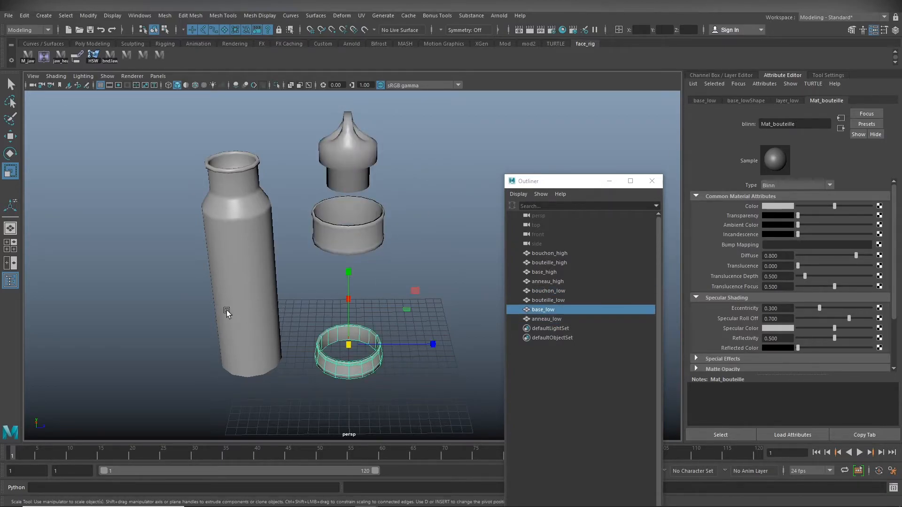
click(264, 297)
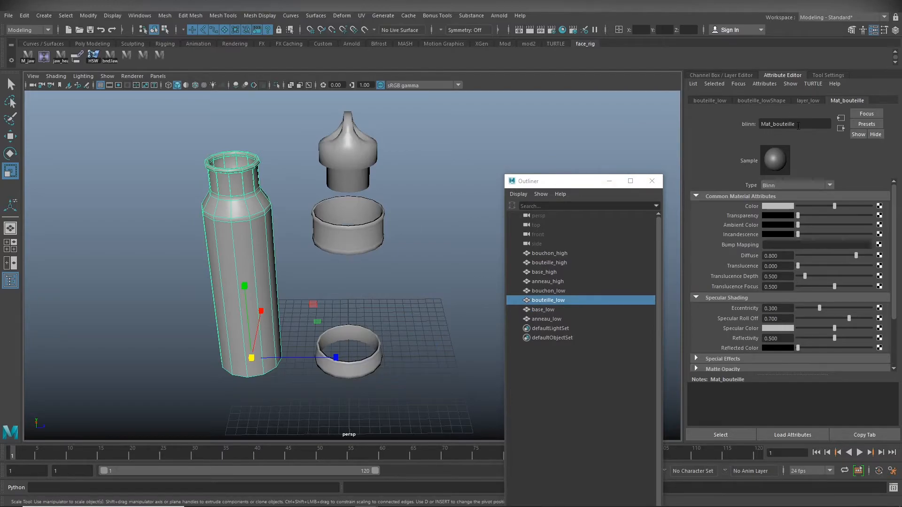
click(289, 165)
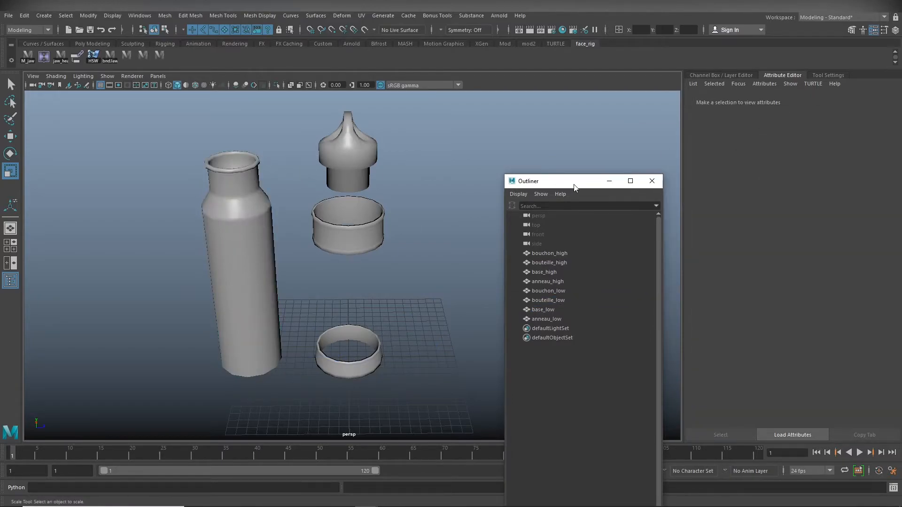
- Export the four _low objects as FBX with Smoothing Groups and Triangulate enabled, replacing bouteille_low.fbx in the scenes folder
drag(574, 187, 571, 126)
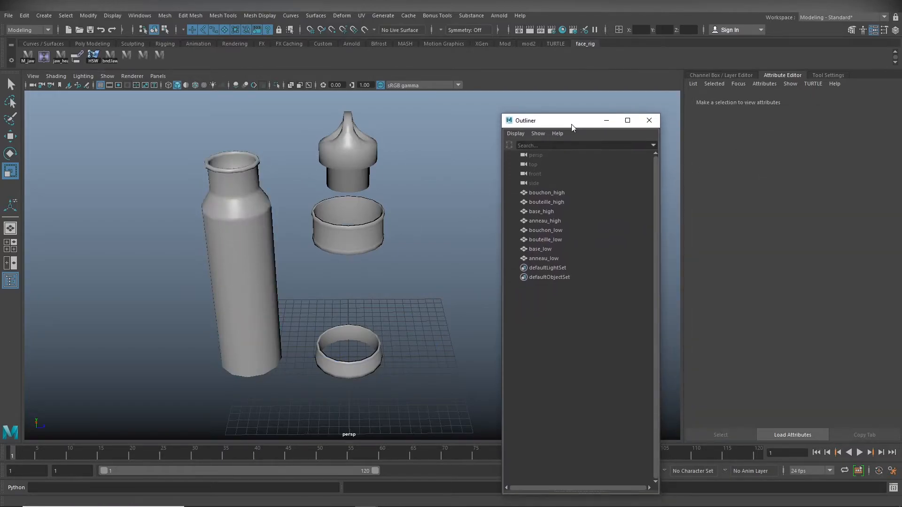
click(570, 194)
click(559, 230)
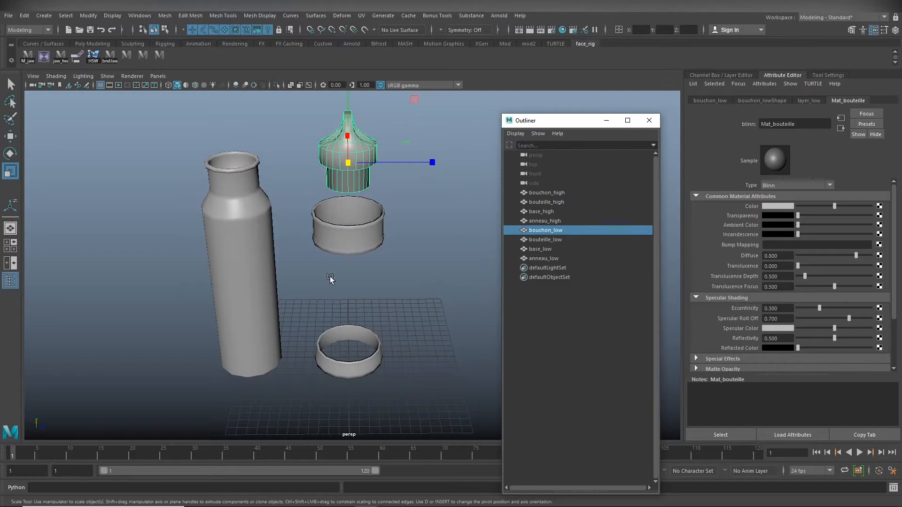
click(562, 230)
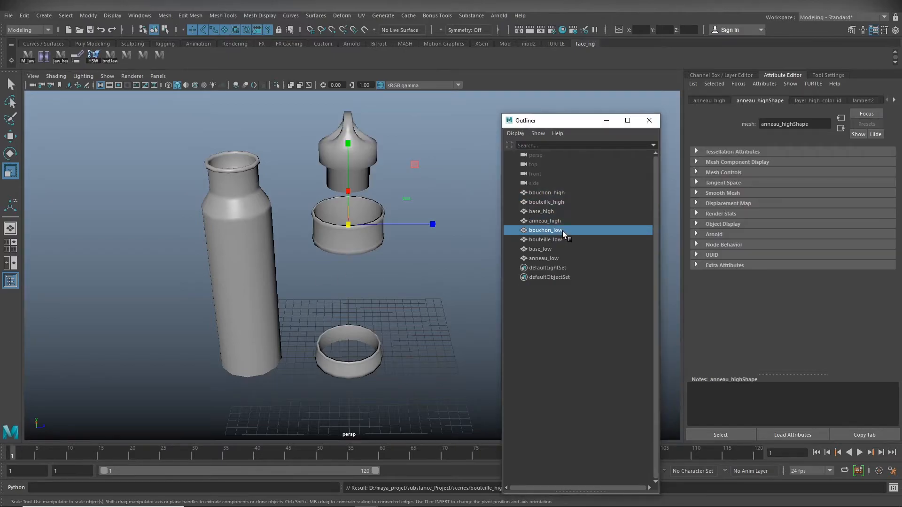
drag(563, 230, 566, 255)
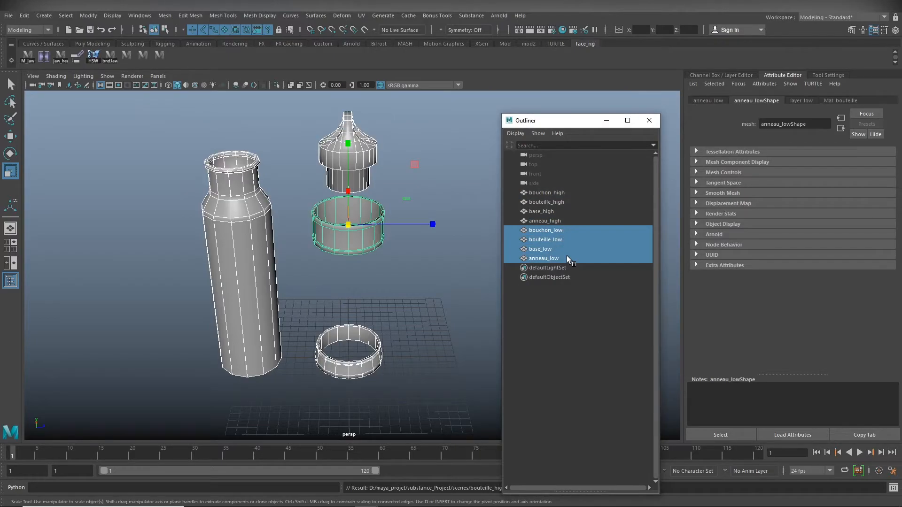
click(9, 16)
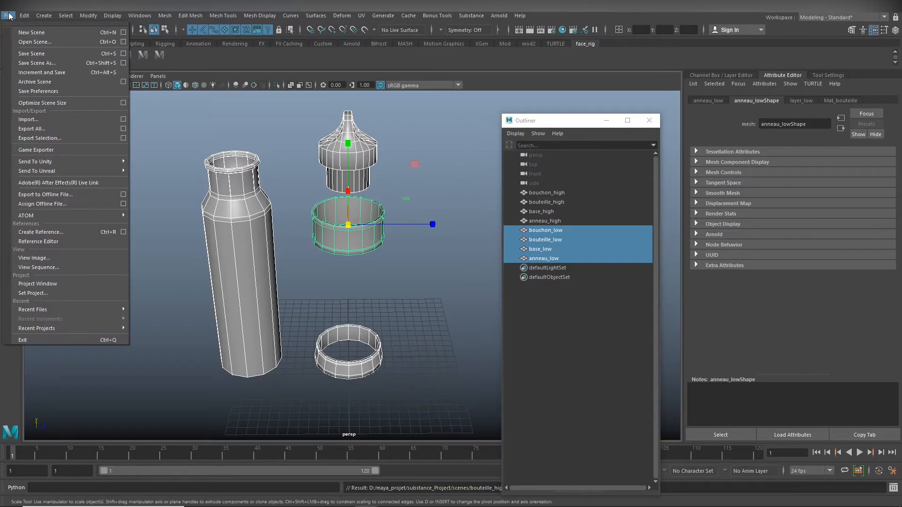
click(61, 138)
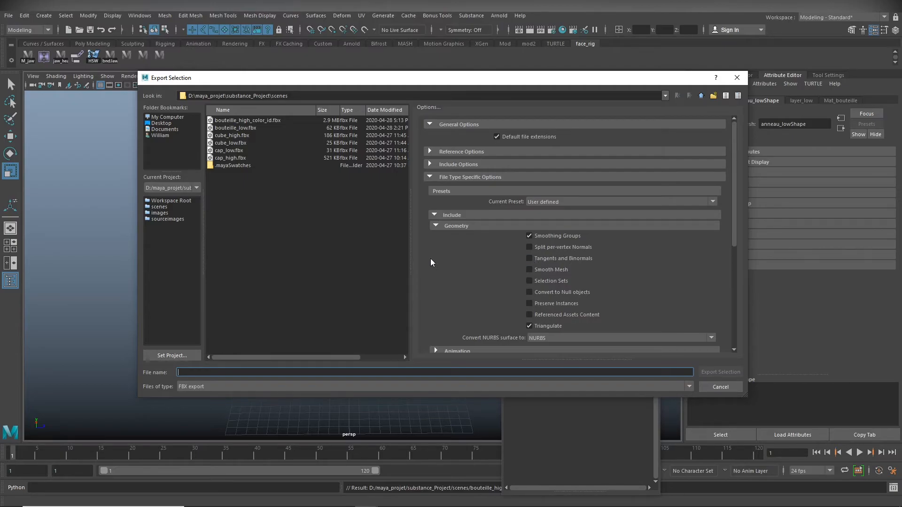
click(252, 127)
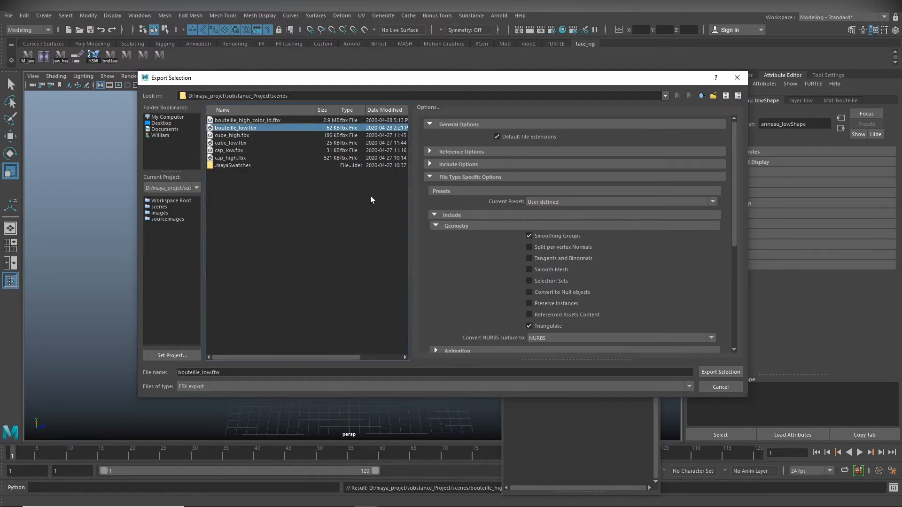
click(719, 373)
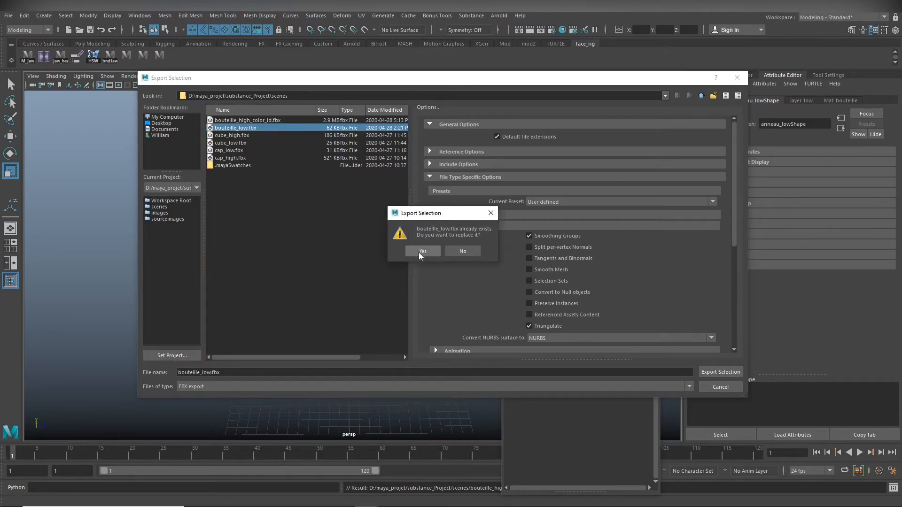
click(419, 253)
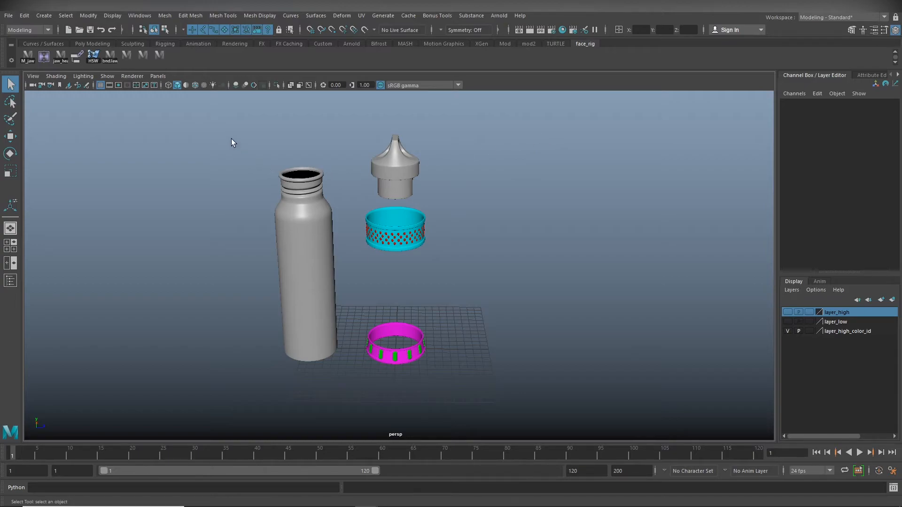
- Export the four _high objects as FBX with Triangulate disabled, replacing bouteille_high_color_id.fbx, and clear the selection
drag(220, 125, 525, 402)
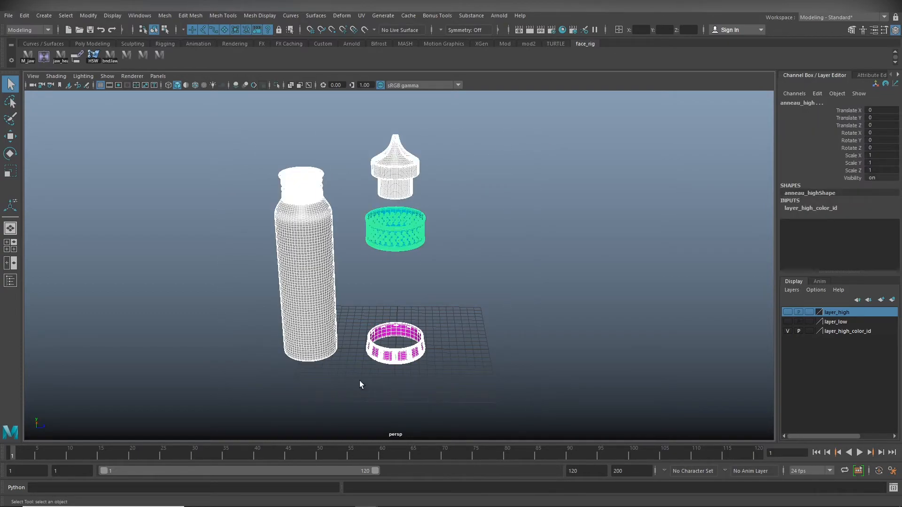
click(10, 281)
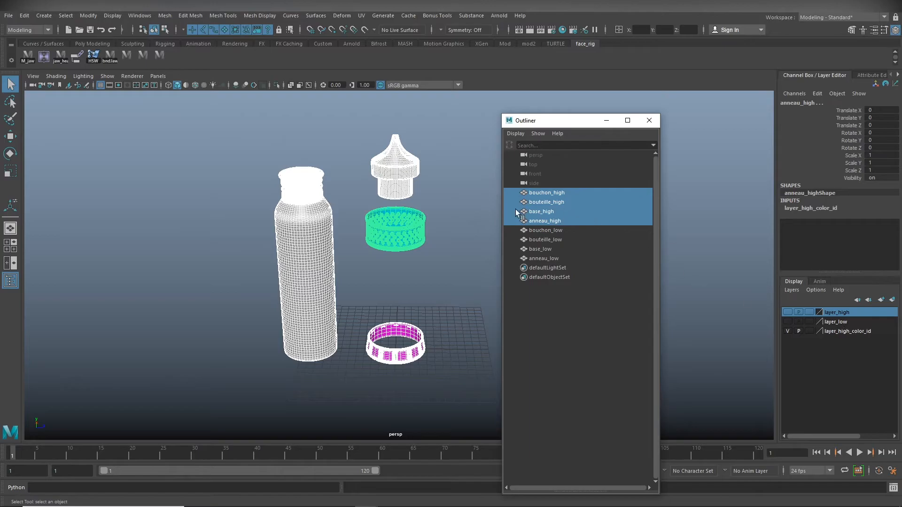
click(9, 16)
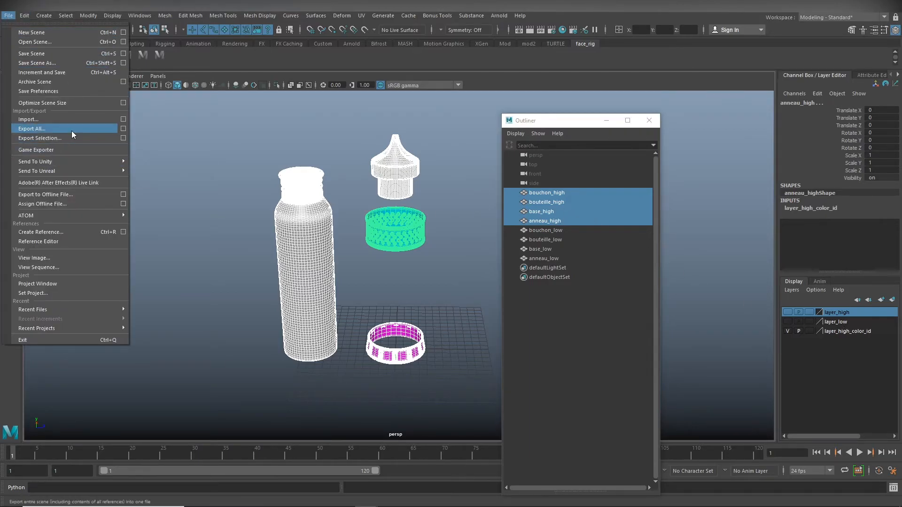
click(103, 136)
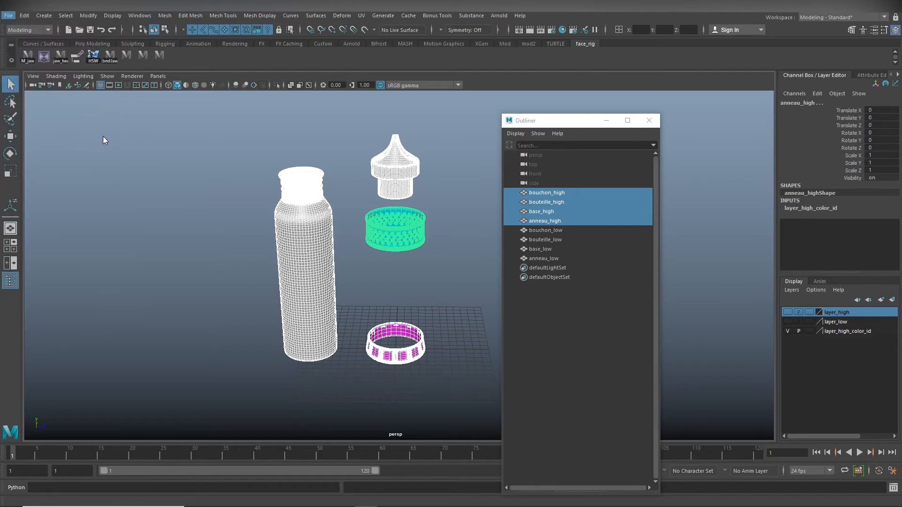
click(545, 327)
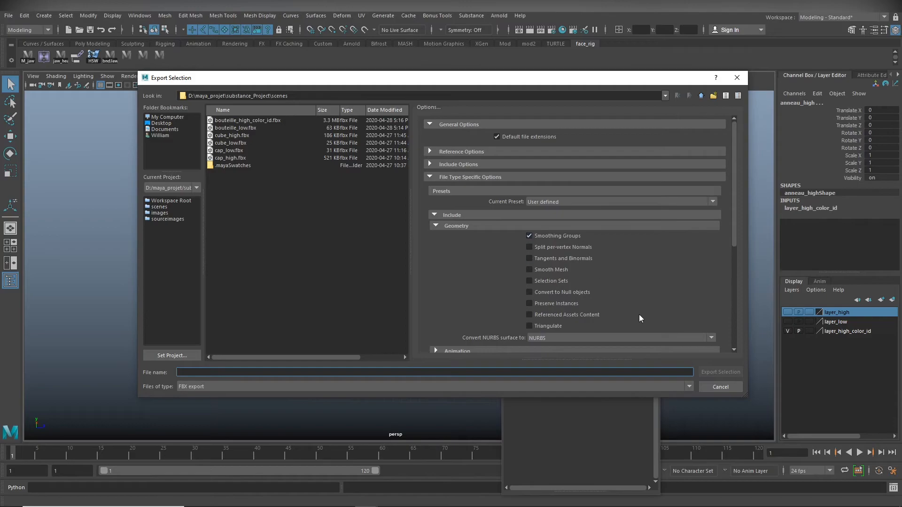
click(261, 121)
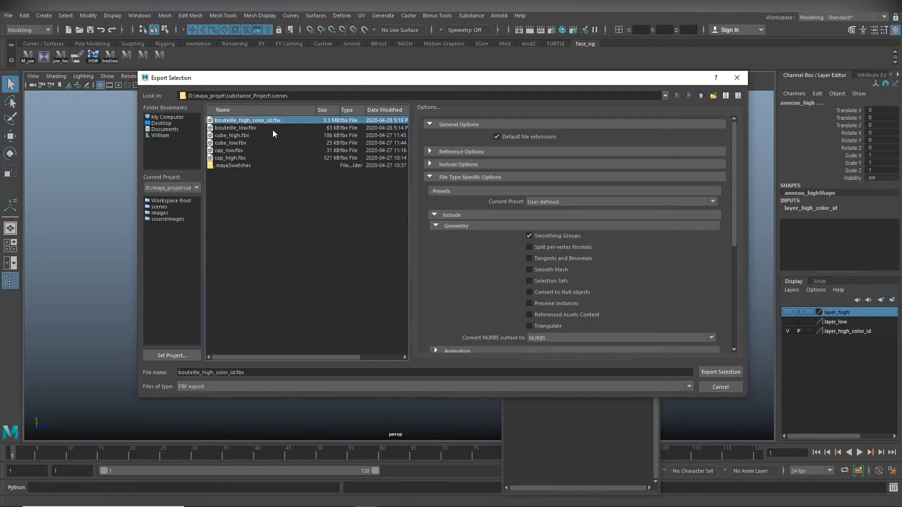
click(734, 372)
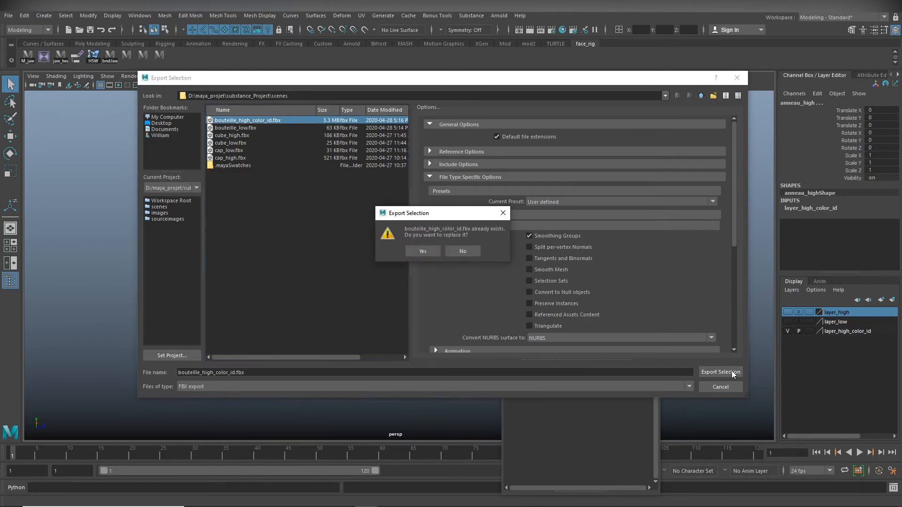
click(421, 252)
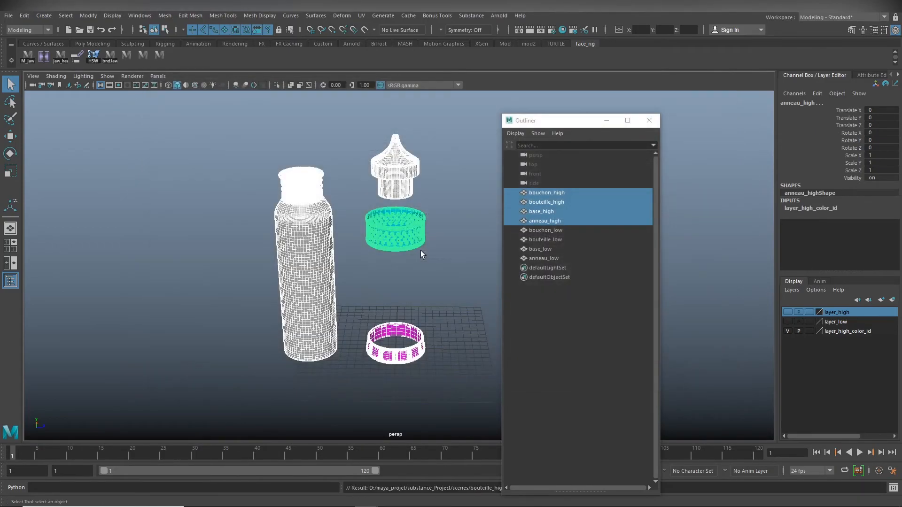
click(477, 290)
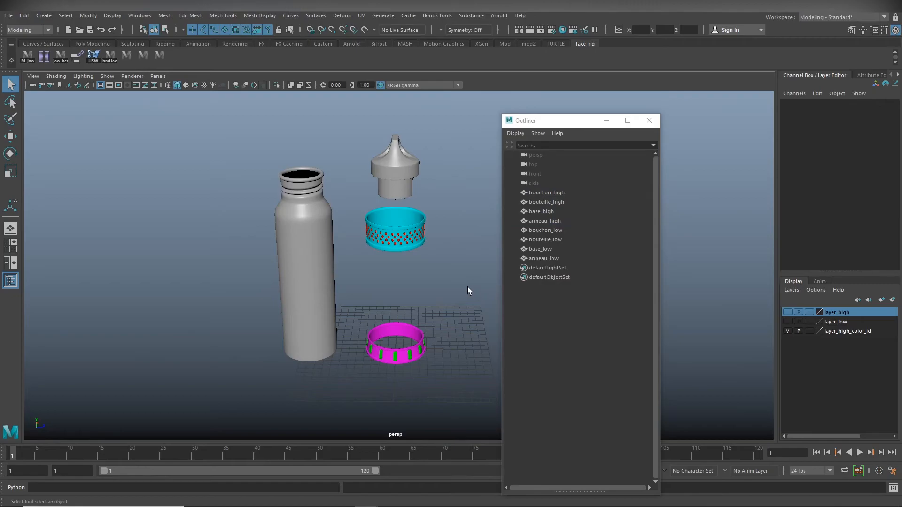
- Open bouteille_high_color_id.fbx and examine the exported high-poly parts, their names and their ID colours
key(ctrl+o)
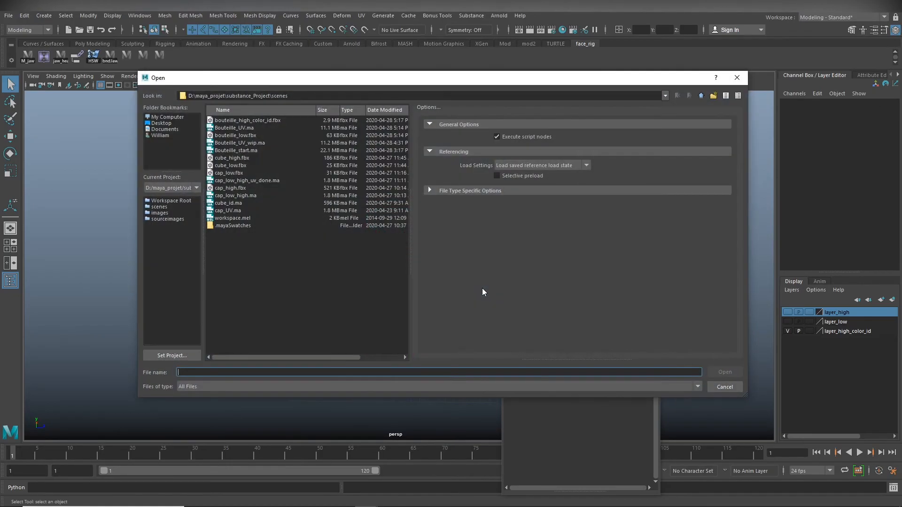
click(255, 118)
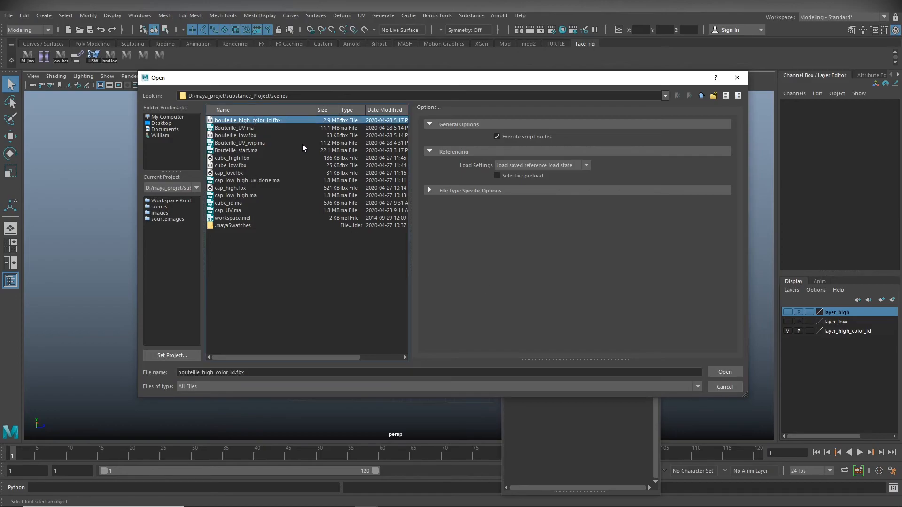
click(725, 372)
click(457, 261)
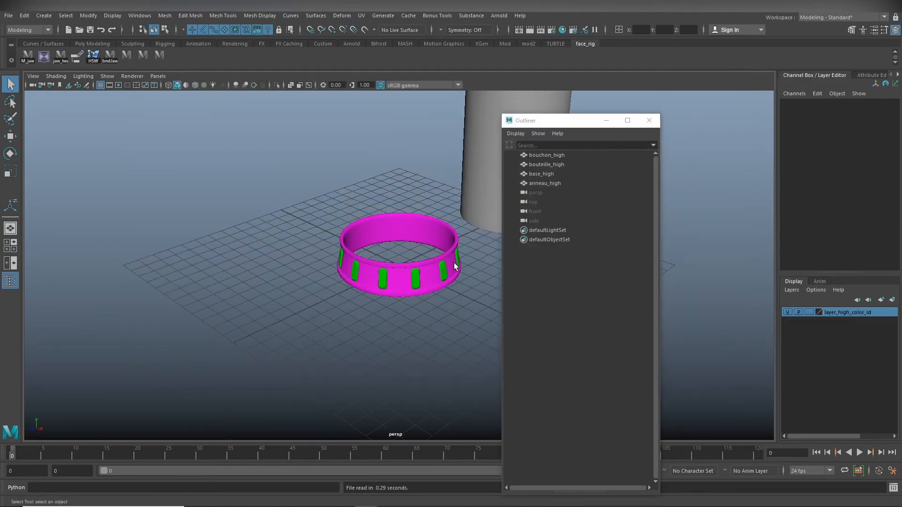
alt+drag(467, 286, 299, 259)
drag(270, 331, 470, 135)
click(296, 264)
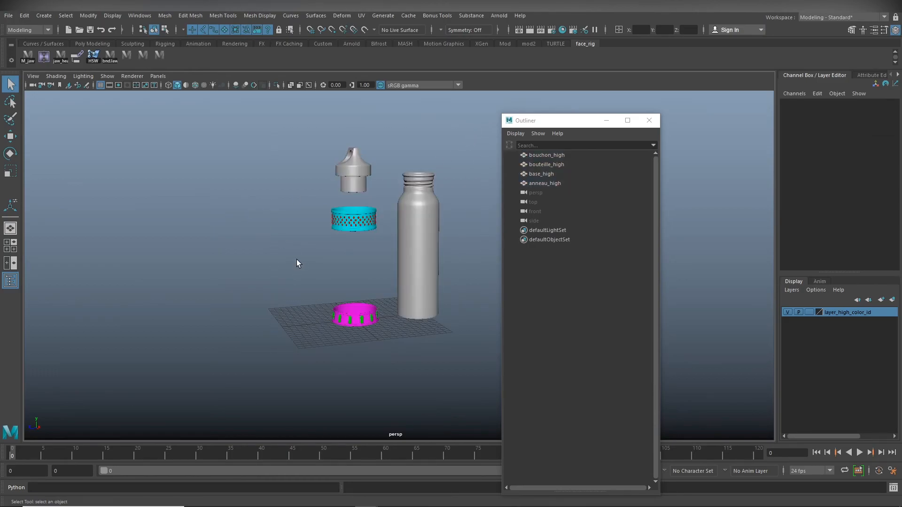
- Open the exported bouteille_low.fbx file from the scenes folder
key(ctrl+o)
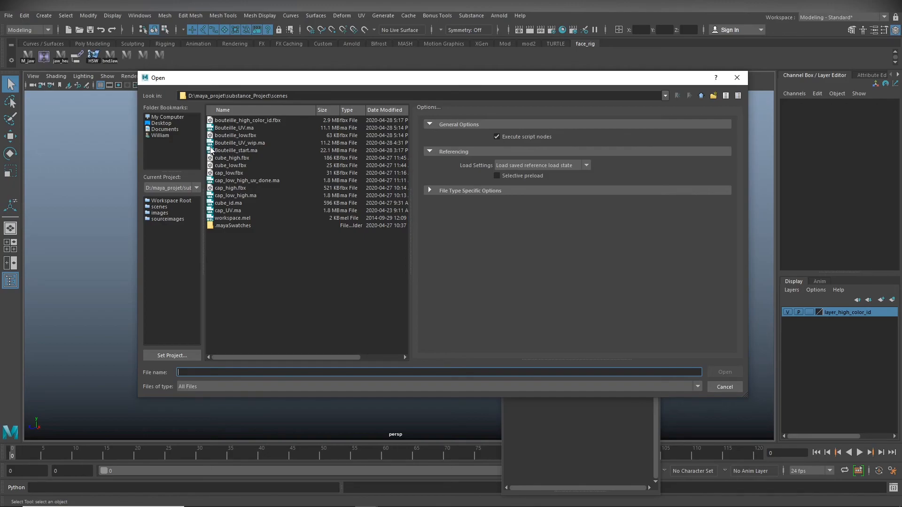
click(254, 135)
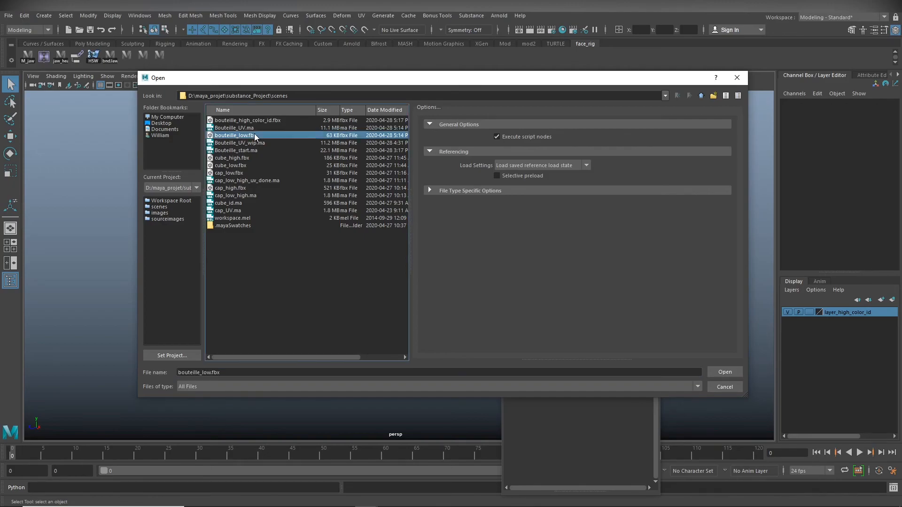
click(724, 372)
click(455, 261)
- Frame all the exported low-poly parts and select them to inspect their triangulated wireframe up close
key(a)
alt+drag(427, 336, 307, 335)
drag(241, 417, 442, 117)
alt+drag(416, 282, 397, 200)
alt+drag(448, 299, 441, 239)
click(456, 201)
drag(241, 135, 464, 395)
mouse_move(422, 321)
alt+mouse_down()
mouse_move(427, 347)
mouse_move(407, 351)
mouse_move(421, 308)
mouse_move(426, 332)
alt+mouse_up()
alt+right_drag(365, 328, 535, 297)
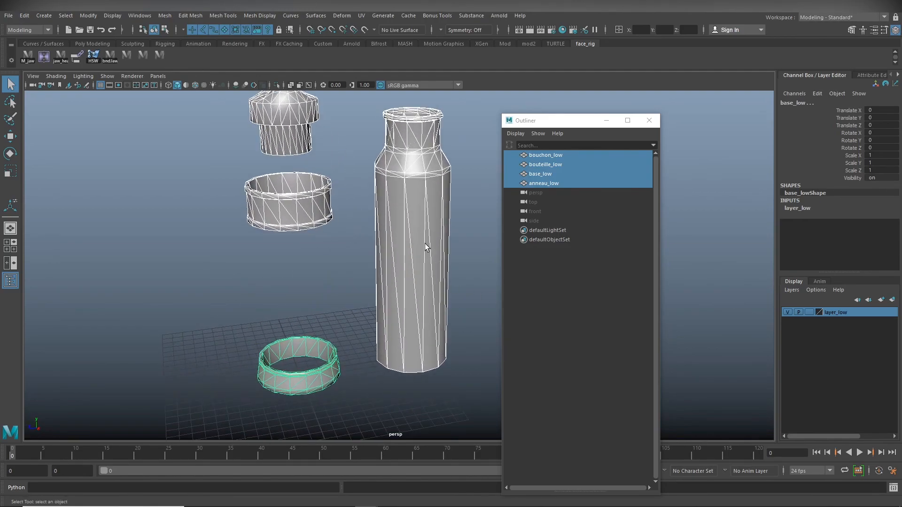